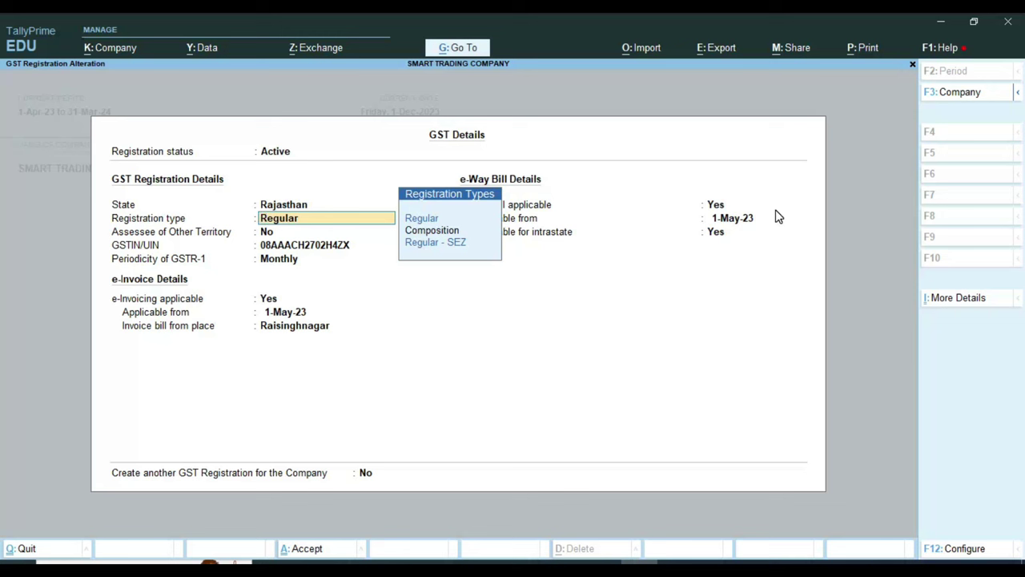
# Step: Keep GST registration Active, registration type Regular, and GSTR-1 periodicity Monthly
pyautogui.press('Up')
pyautogui.press('Up')
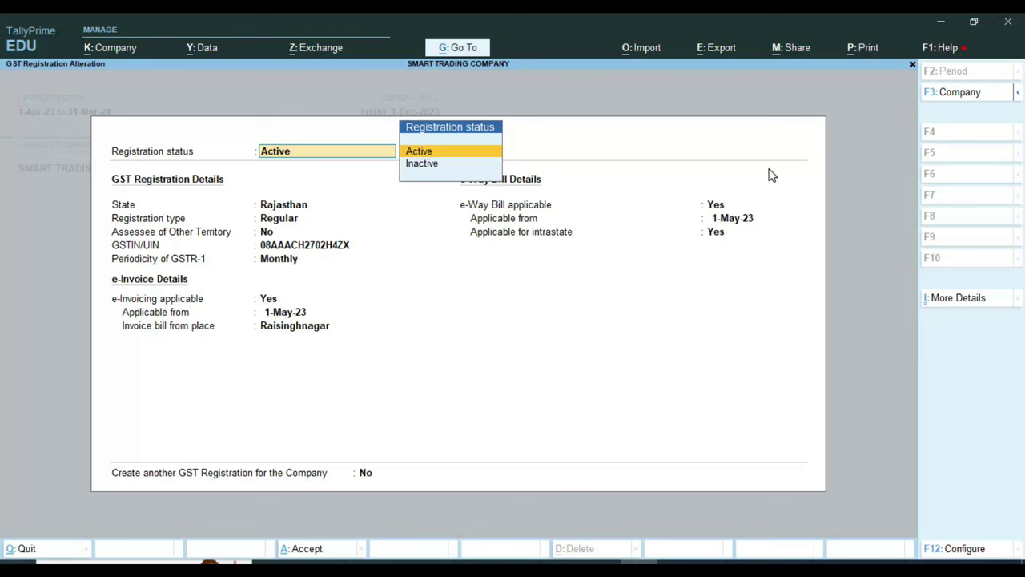
pyautogui.press('Return')
pyautogui.press('Return')
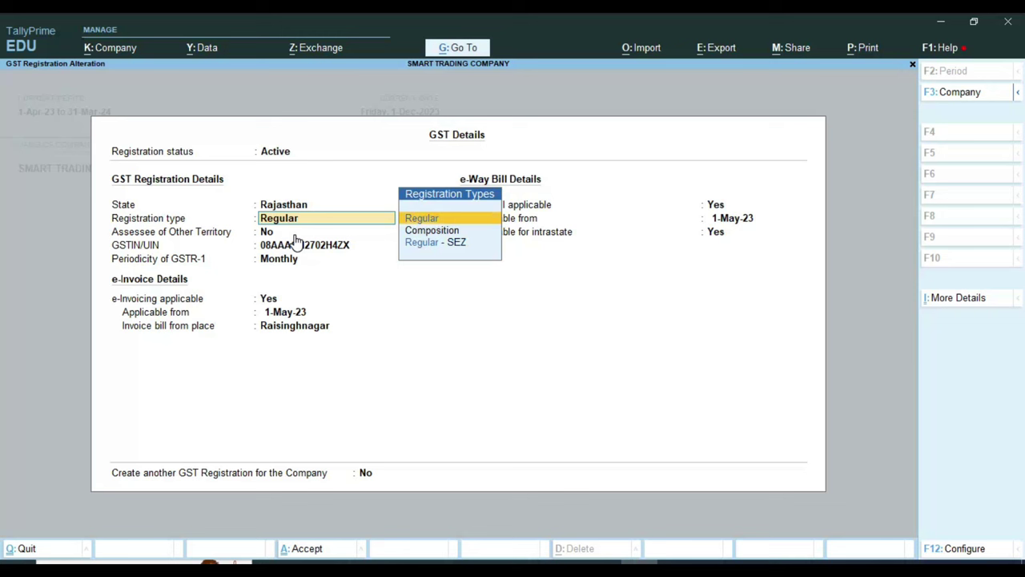
pyautogui.press('Return')
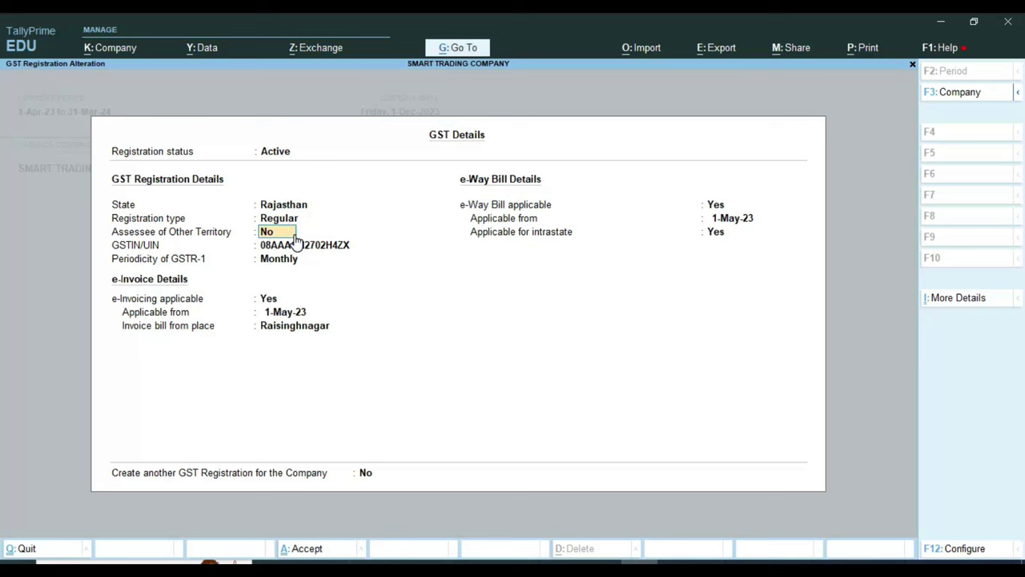
pyautogui.press('Return')
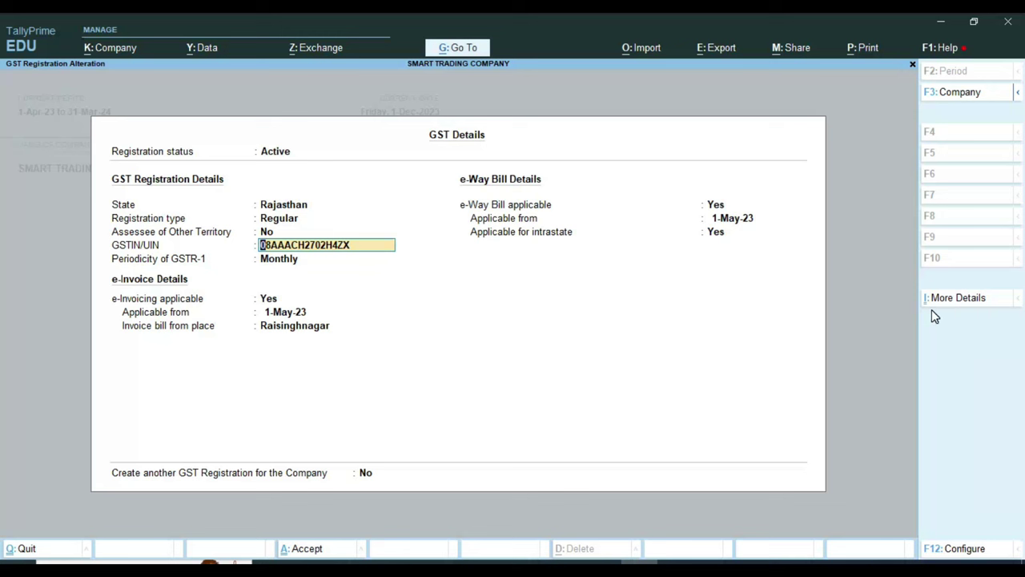
pyautogui.press('Return')
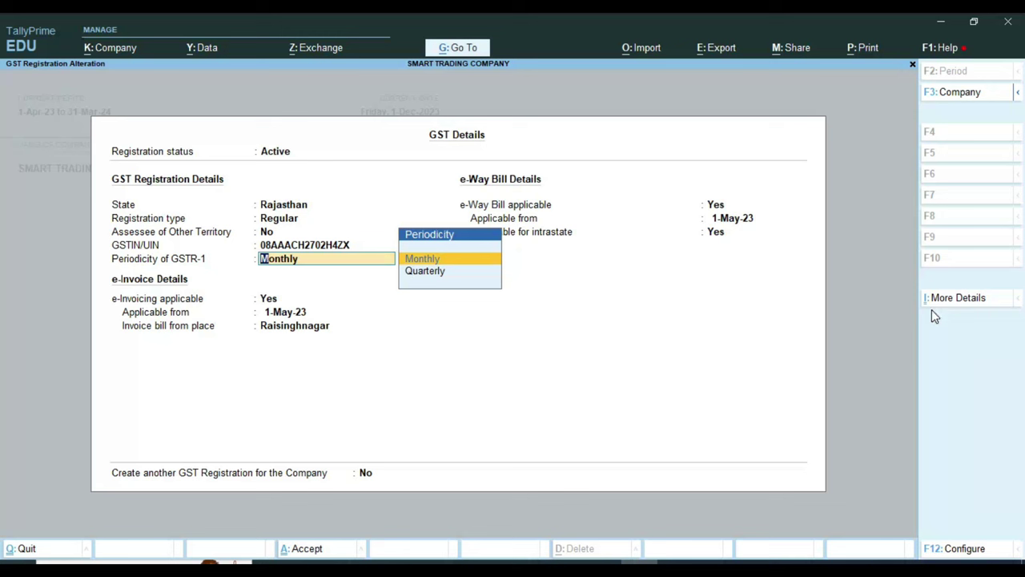
pyautogui.press('Down')
pyautogui.press('Up')
pyautogui.press('Down')
pyautogui.press('Up')
pyautogui.press('Return')
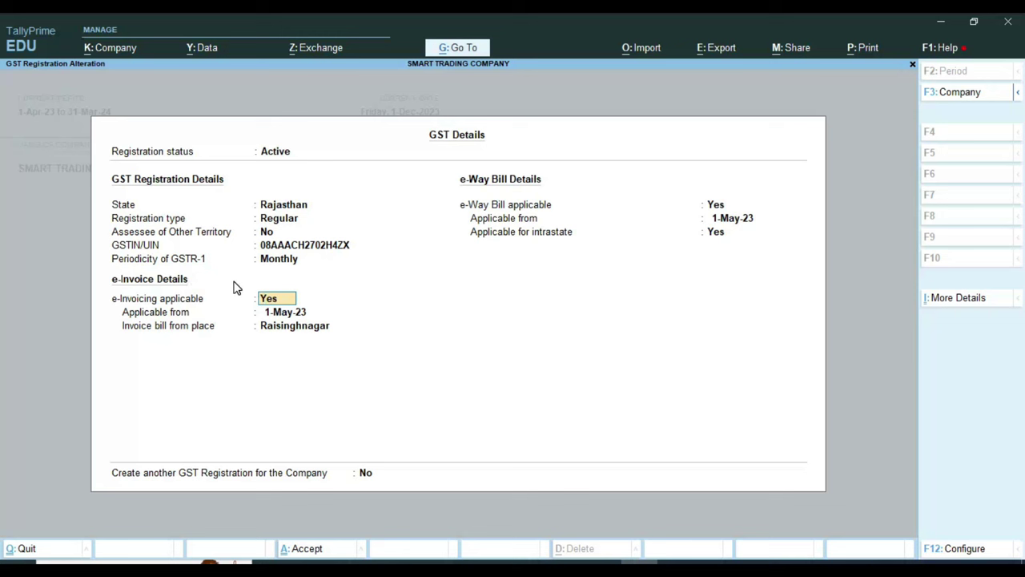
# Step: Keep e-invoicing applicable set to Yes
pyautogui.press('ctrl')
pyautogui.press('ctrl')
pyautogui.click(208, 270)
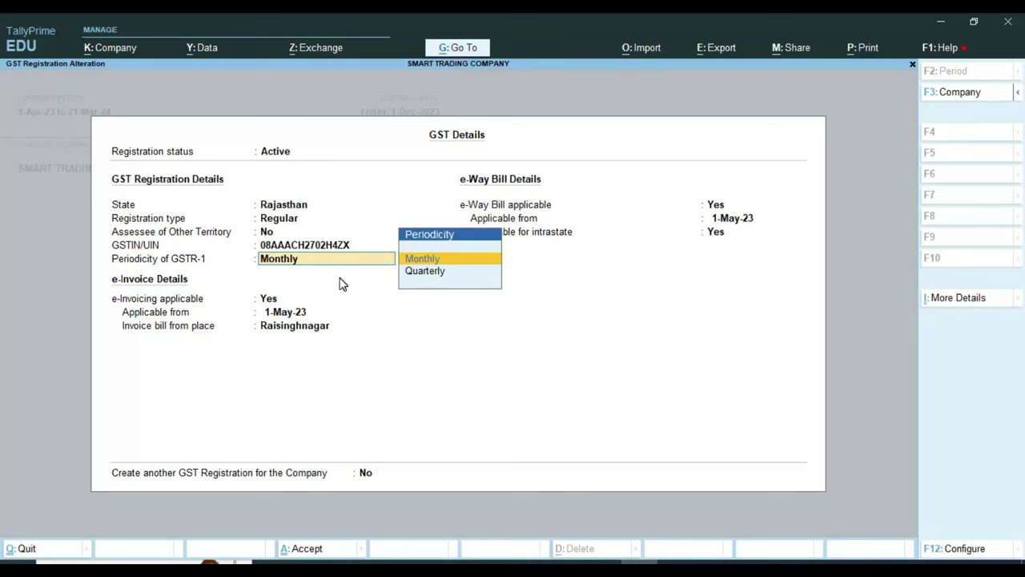
pyautogui.press('Return')
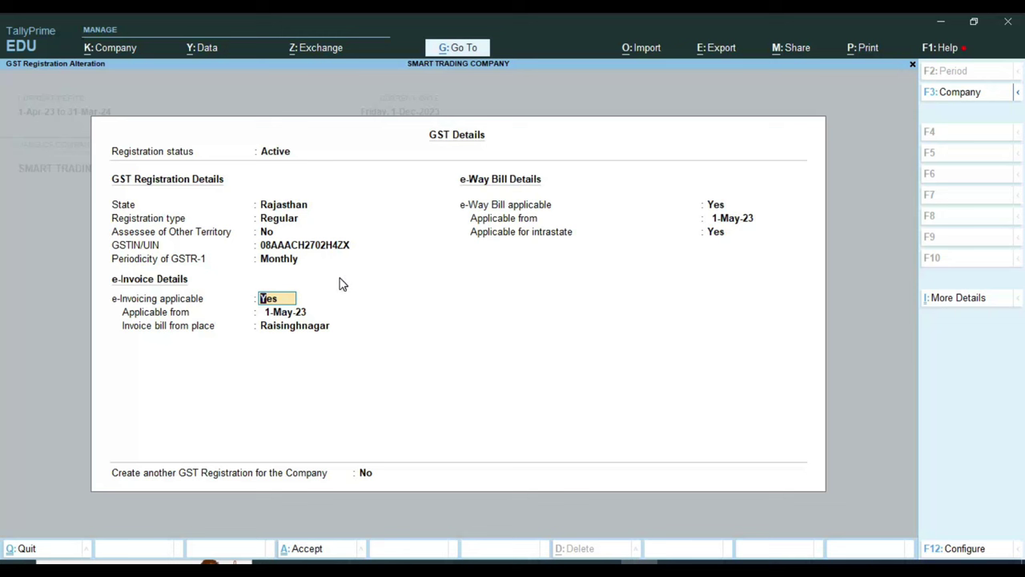
pyautogui.press('ctrl')
pyautogui.hotkey('ctrl', 'a')
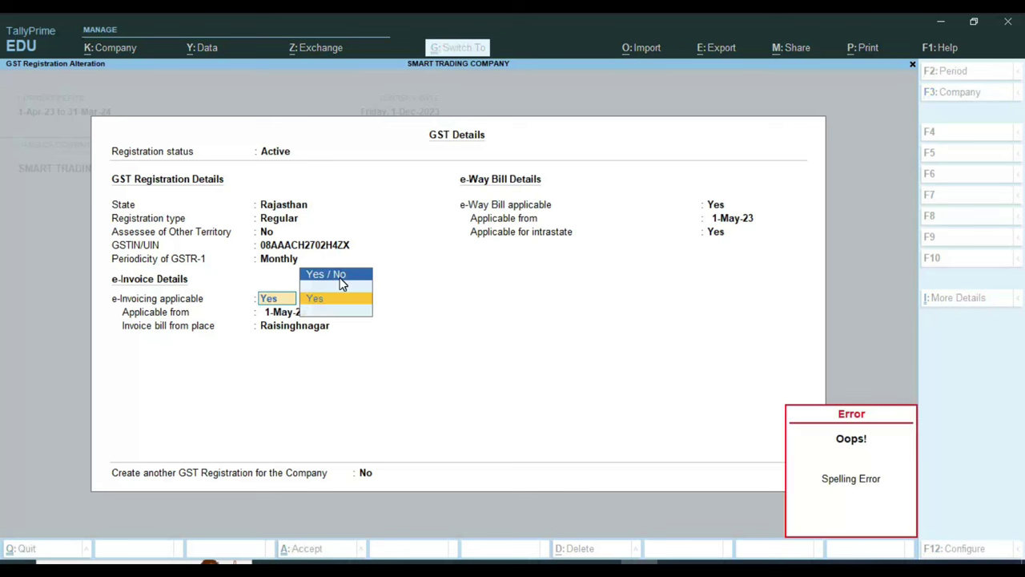
pyautogui.press('Return')
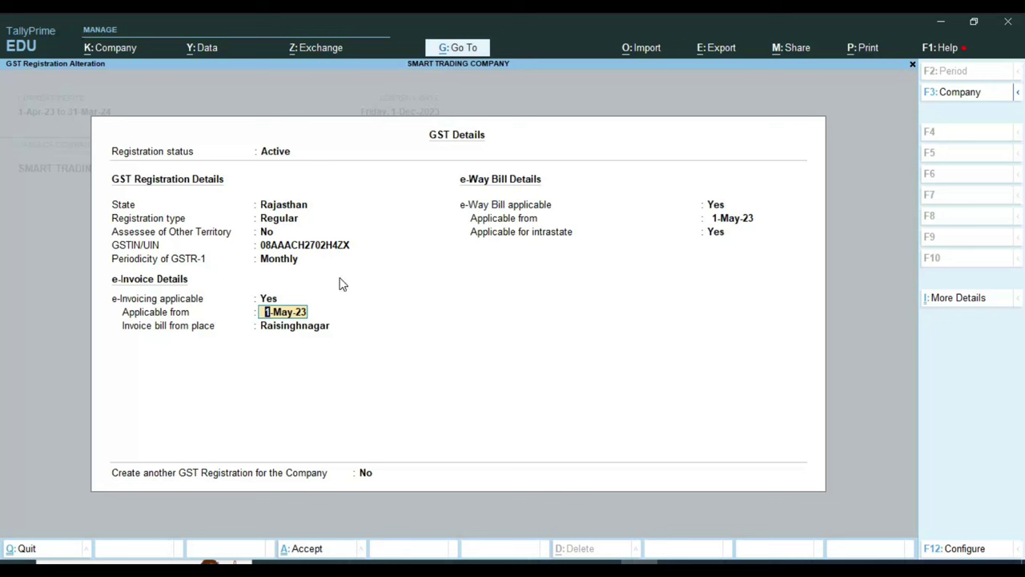
# Step: Leave the e-invoicing start date and e-Way Bill fields unchanged and accept the GST details
pyautogui.press('Return')
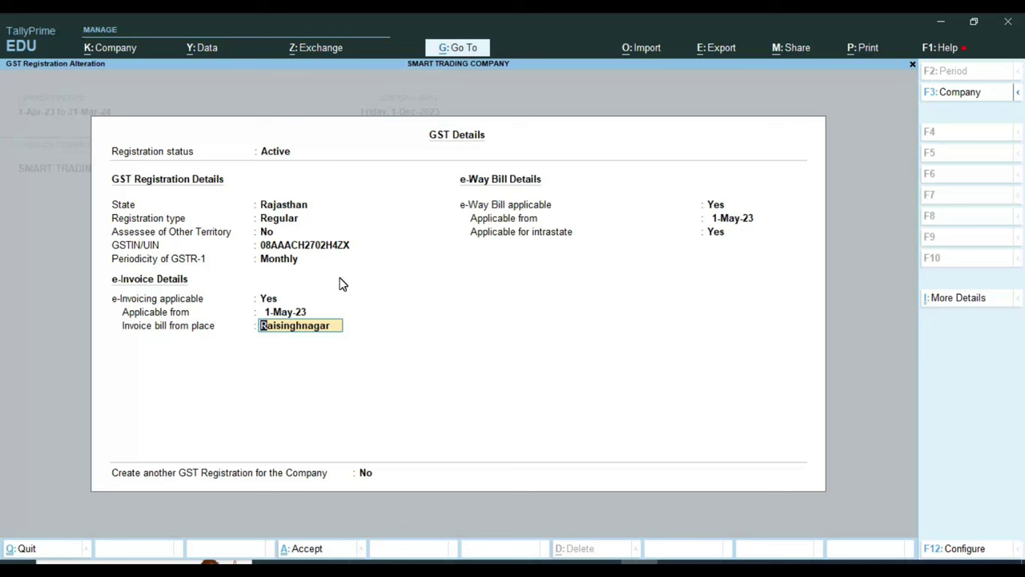
pyautogui.press('Return')
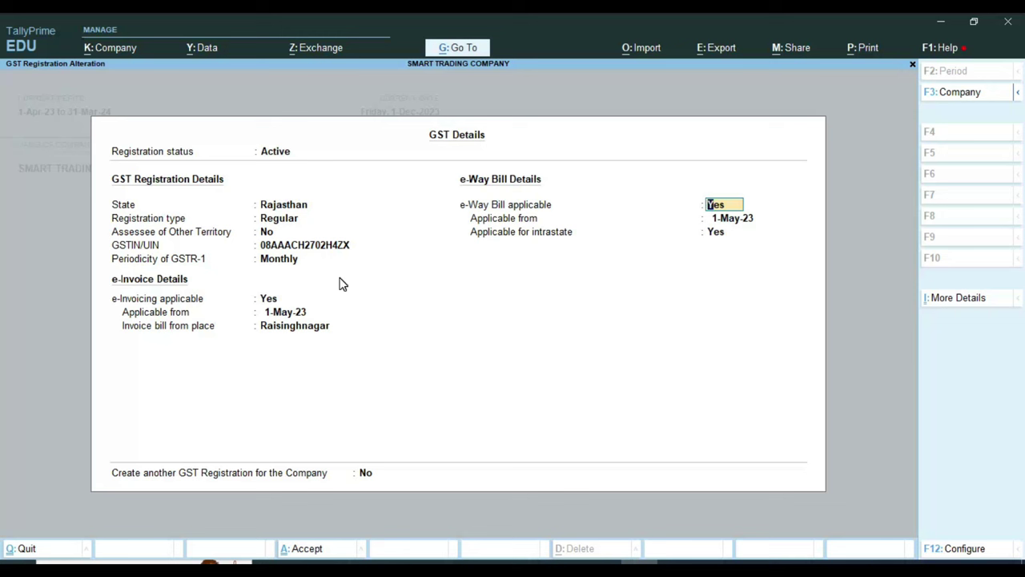
pyautogui.press('Return')
pyautogui.press('Return')
pyautogui.press('Return')
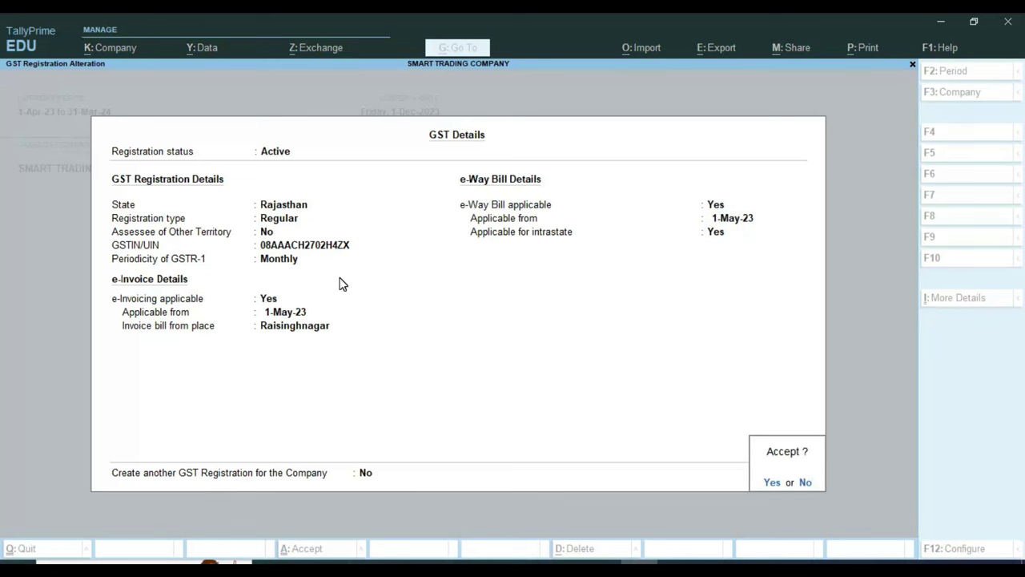
pyautogui.press('Return')
pyautogui.press('ctrl')
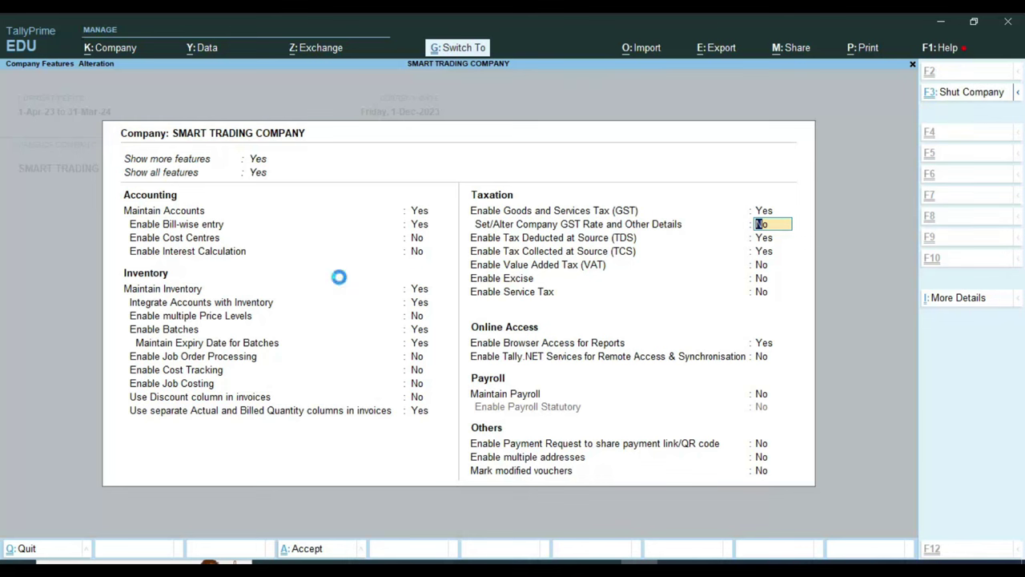
# Step: Accept the Company Features with Ctrl+A, then start a new ledger from Create > Ledger
pyautogui.hotkey('ctrl', 'a')
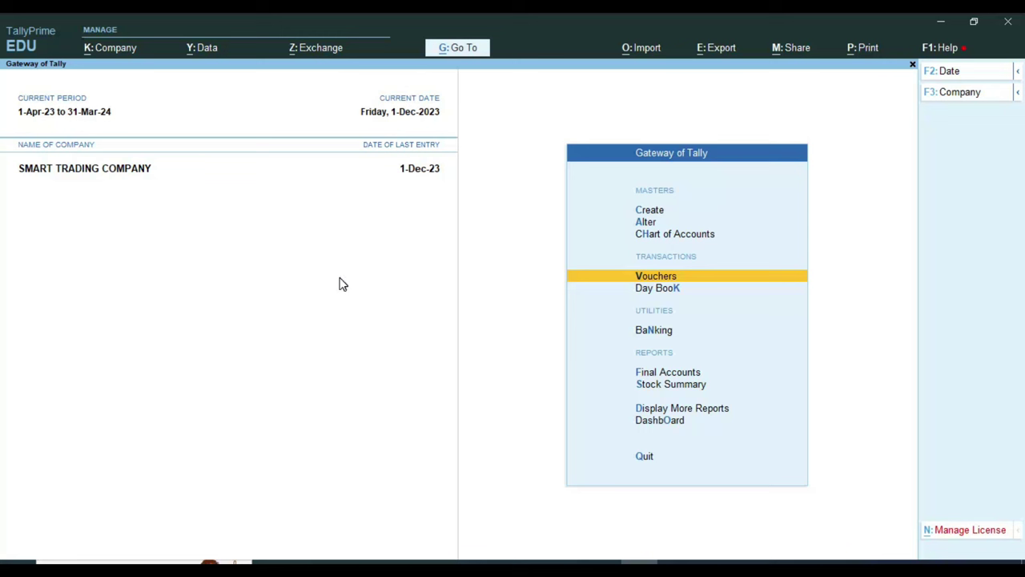
pyautogui.press('ctrl')
pyautogui.press('Up')
pyautogui.press('Up')
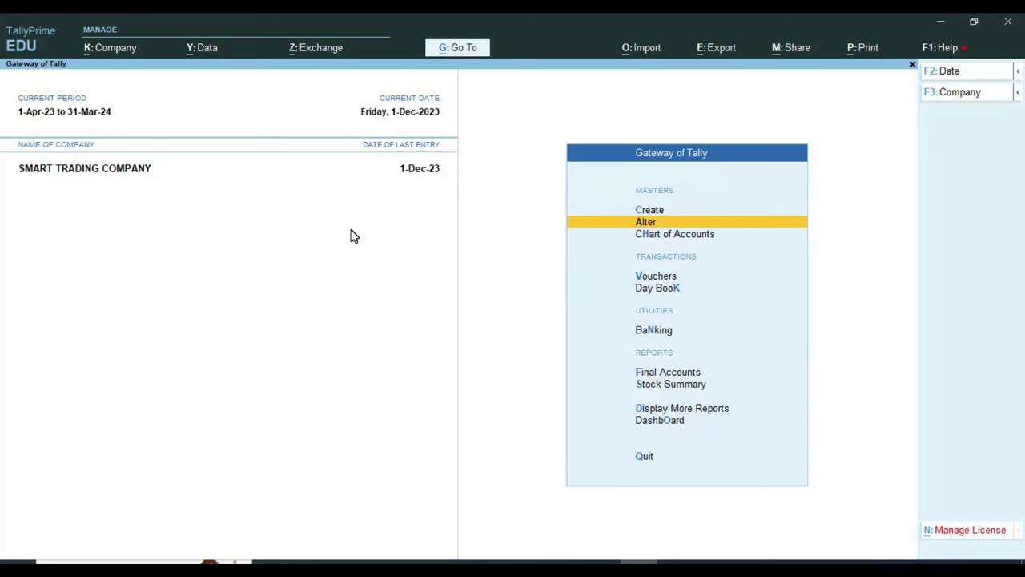
pyautogui.press('Up')
pyautogui.press('Return')
pyautogui.press('Down')
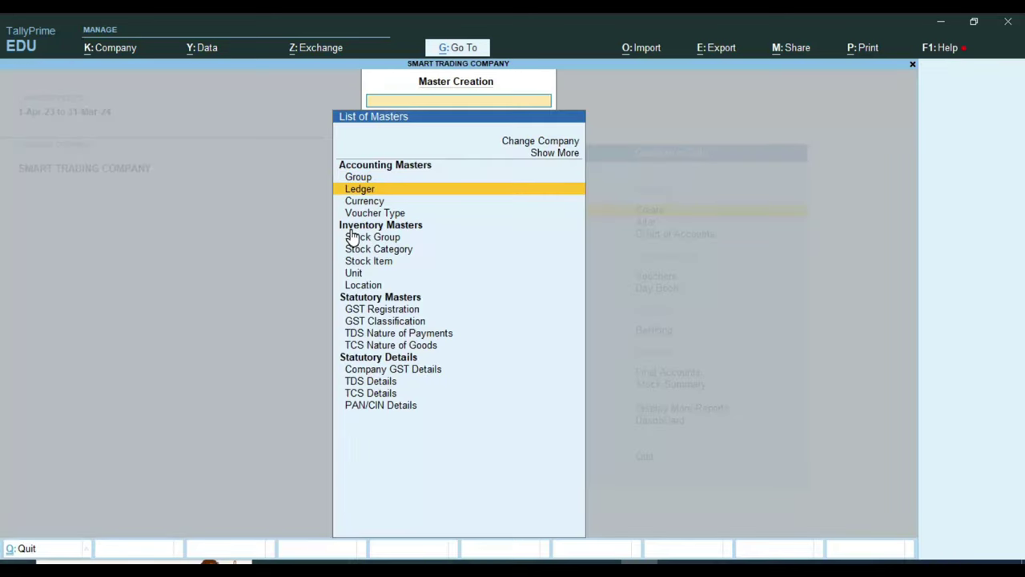
pyautogui.press('Return')
# Step: Name the ledger 'SALE GST 12%' and place it under Sales Accounts
pyautogui.write('SALE')
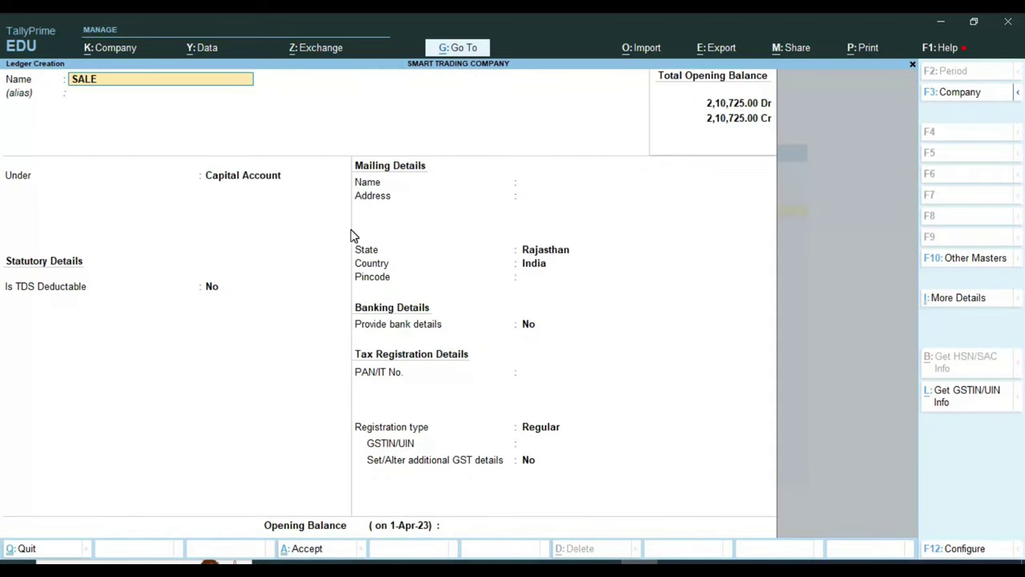
pyautogui.write(' GST 12%')
pyautogui.press('Return')
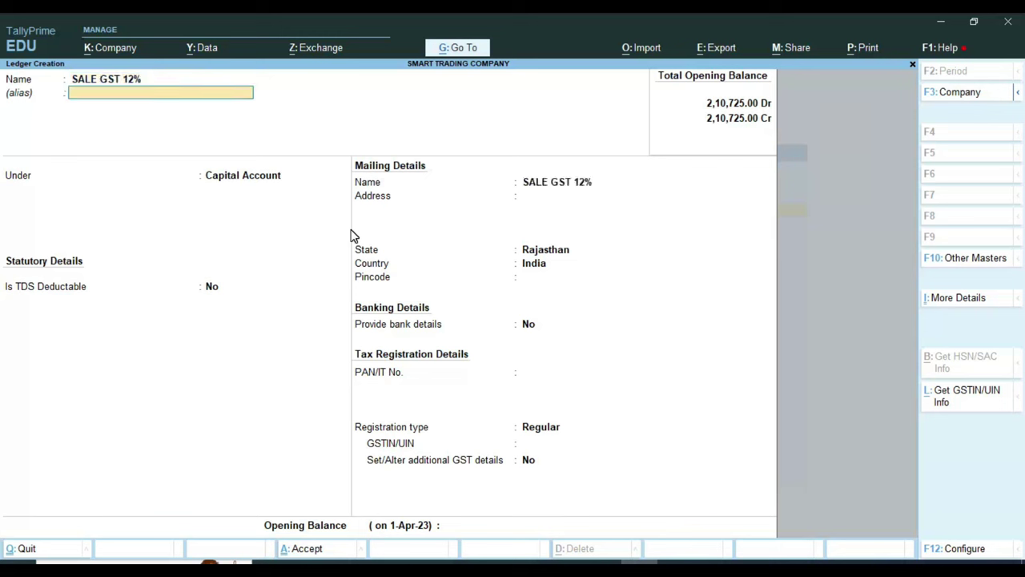
pyautogui.press('Return')
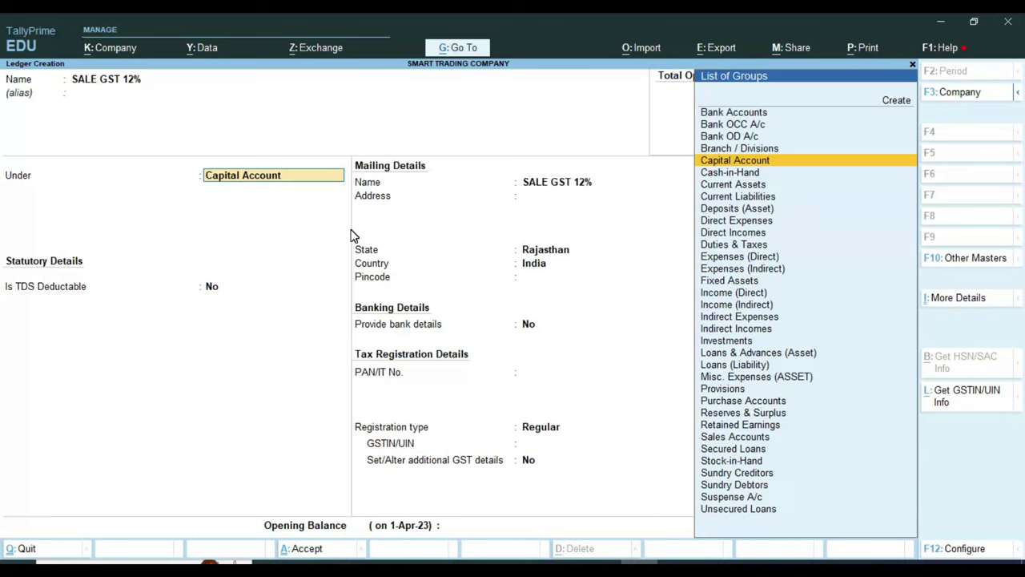
pyautogui.write('SAL')
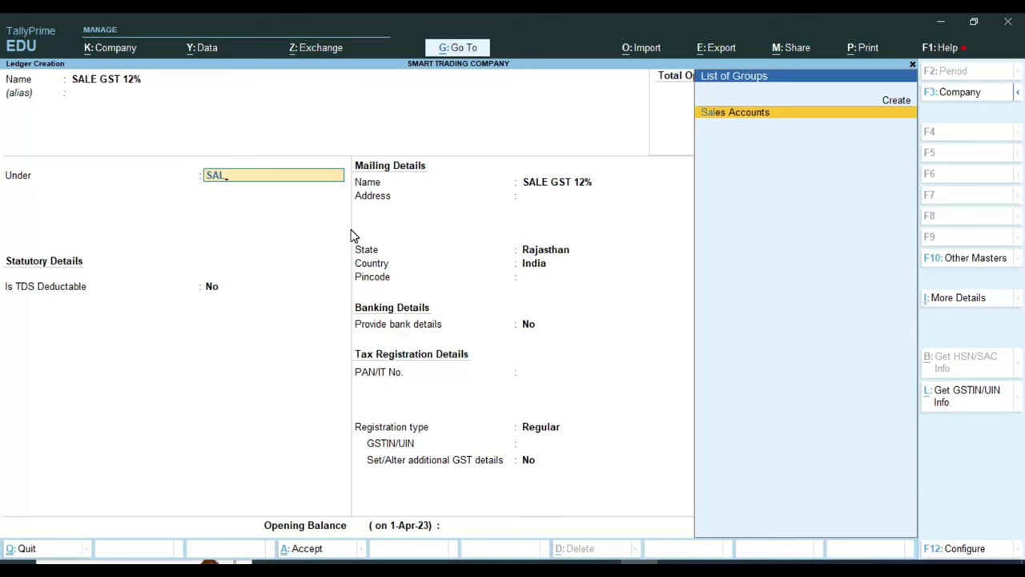
pyautogui.press('Return')
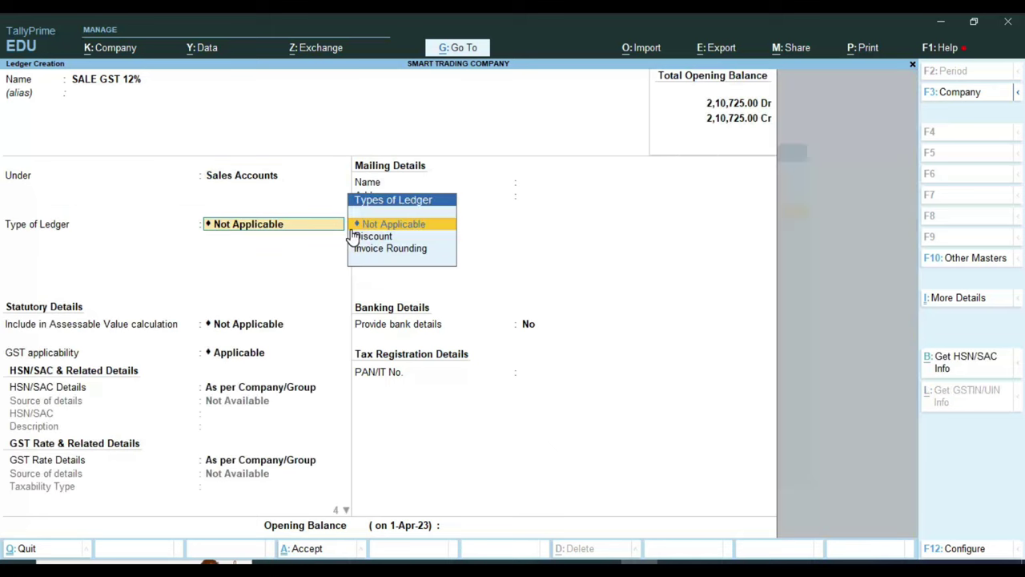
pyautogui.press('Return')
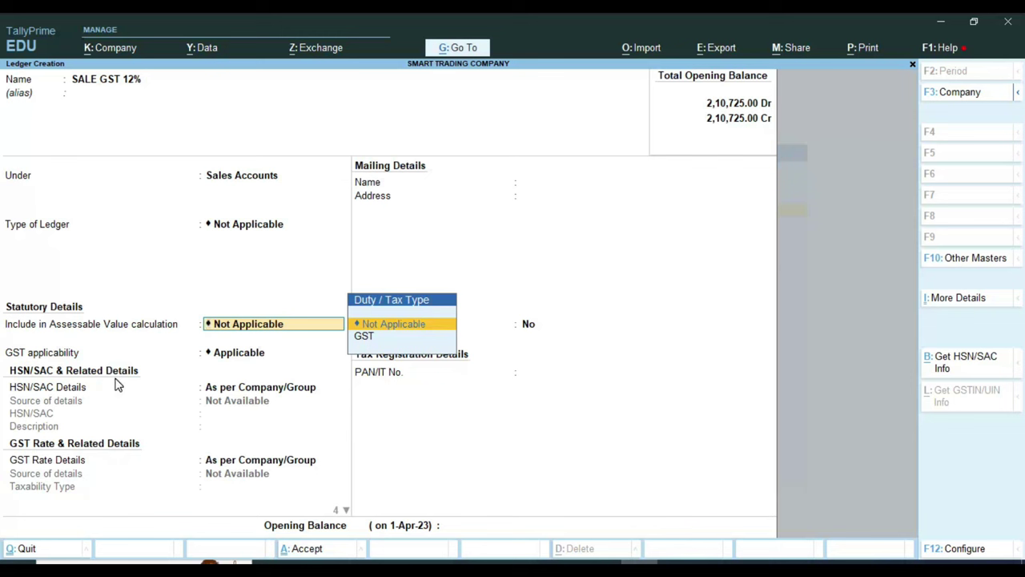
# Step: Keep GST applicable with HSN and rate as per company, set supply type Goods, and save
pyautogui.press('Return')
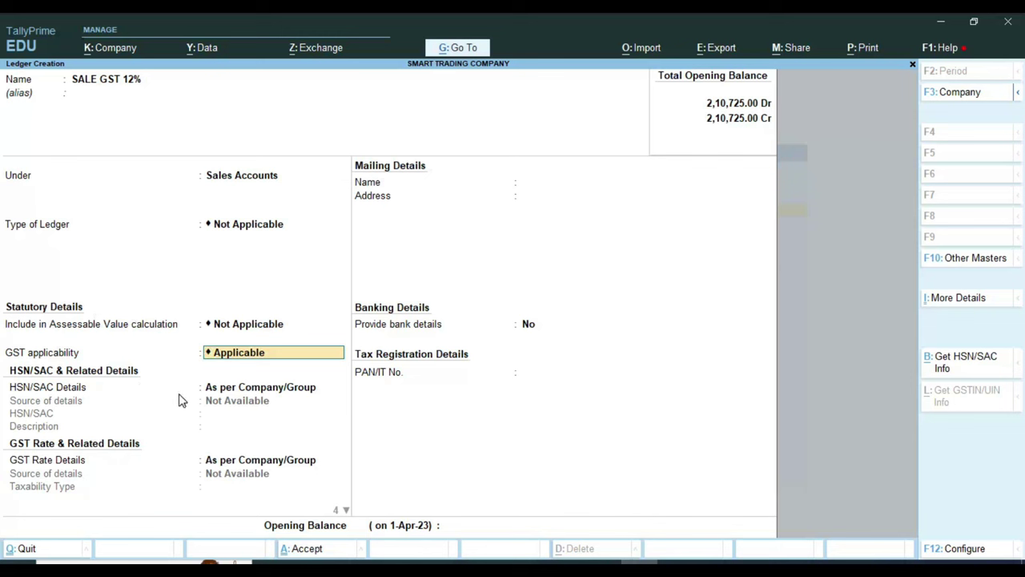
pyautogui.press('Return')
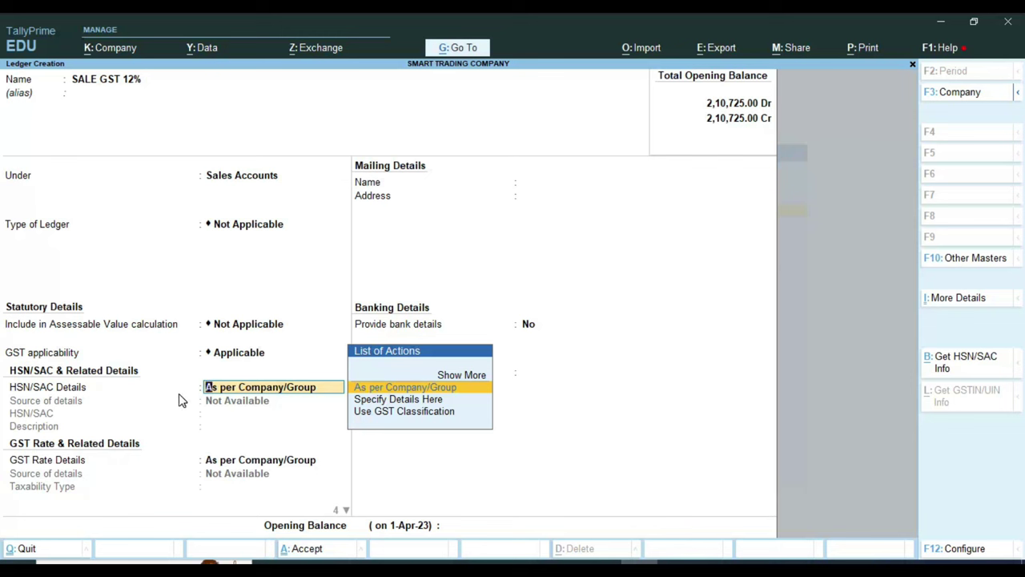
pyautogui.press('Return')
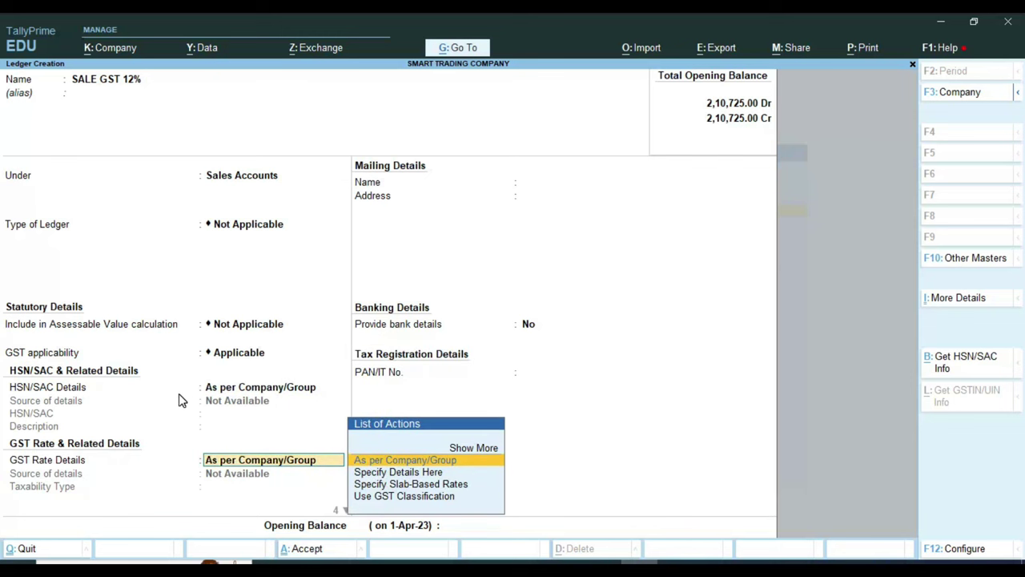
pyautogui.press('Return')
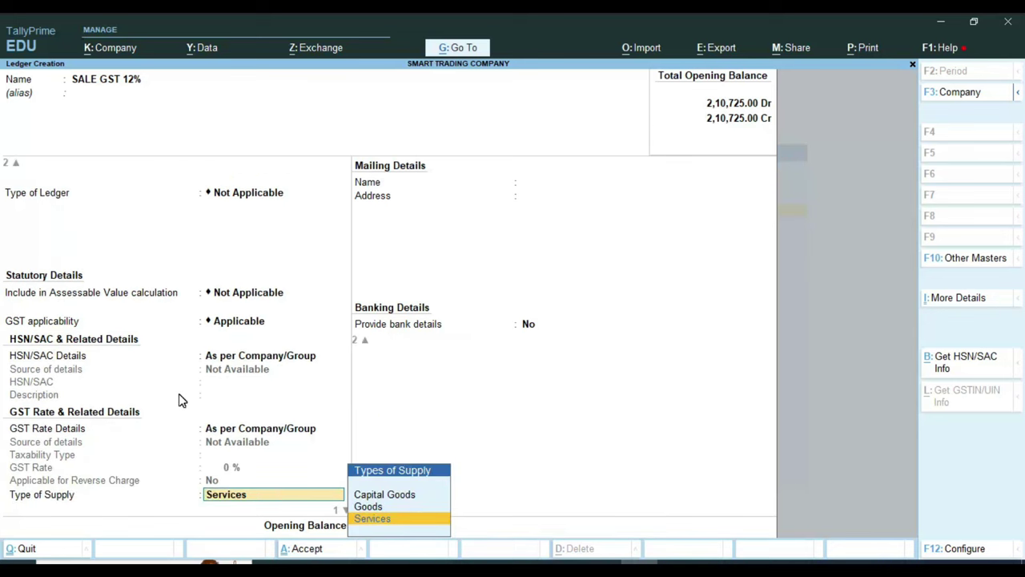
pyautogui.press('Up')
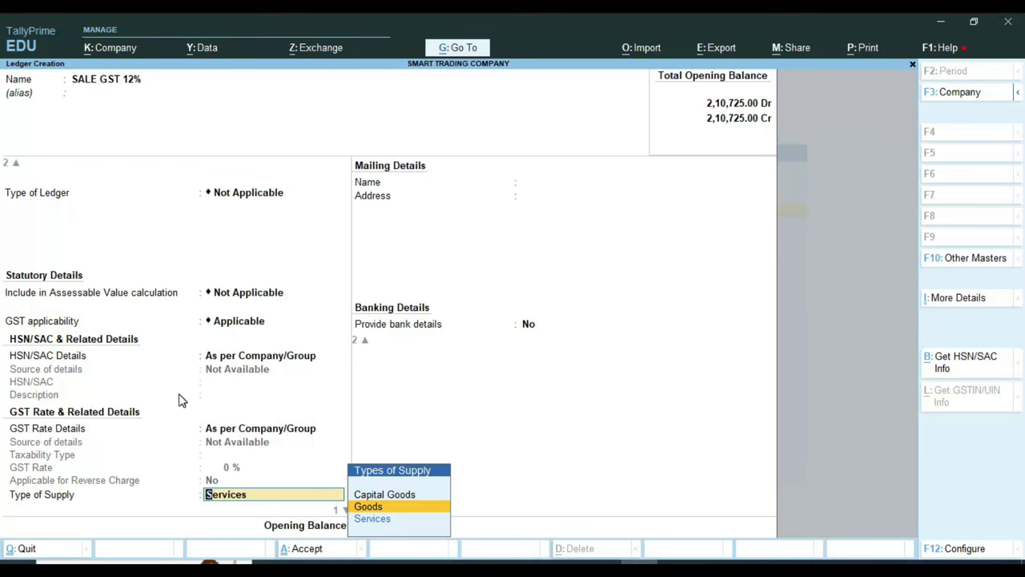
pyautogui.press('Return')
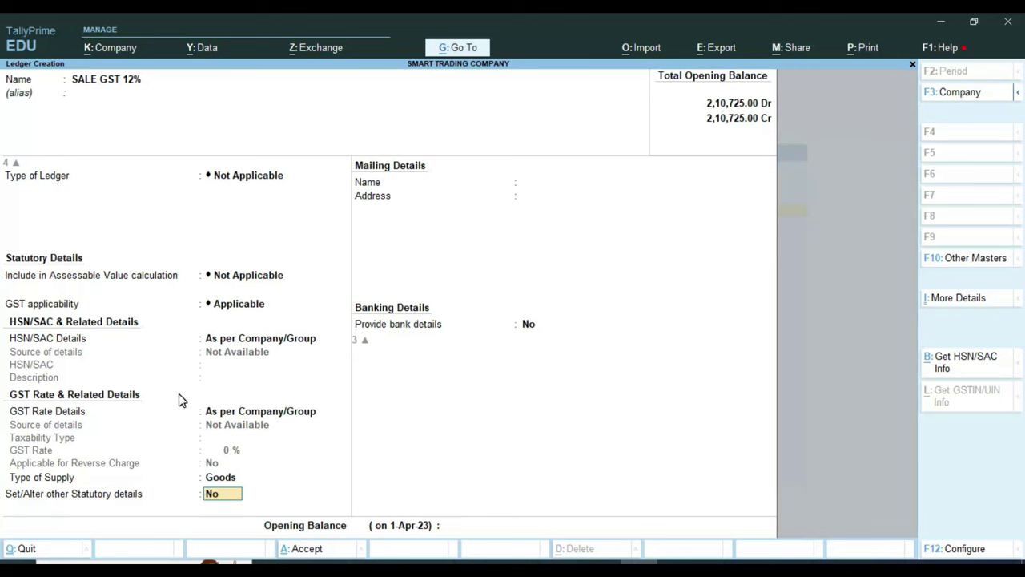
pyautogui.press('Return')
pyautogui.press('Return')
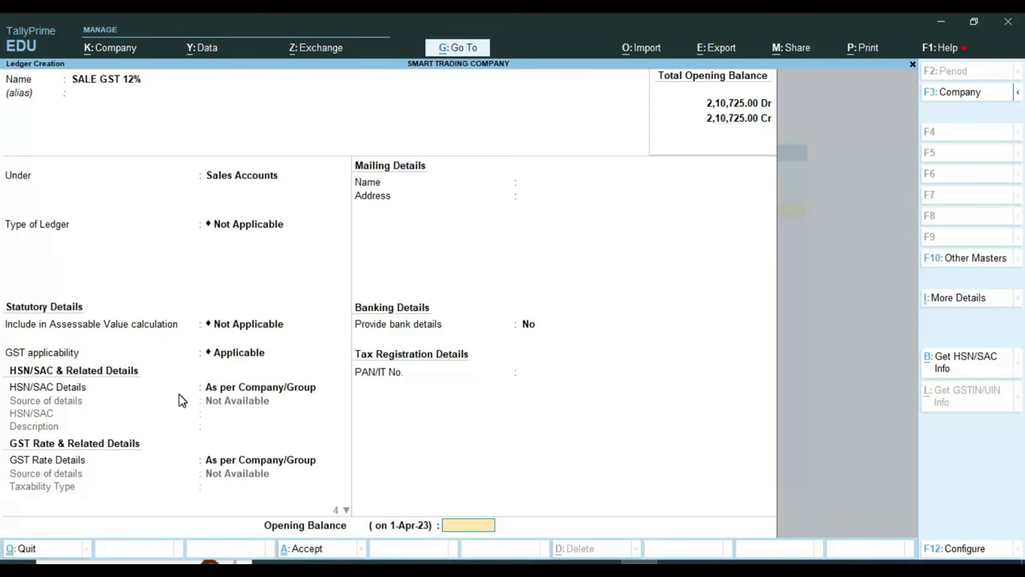
pyautogui.press('Return')
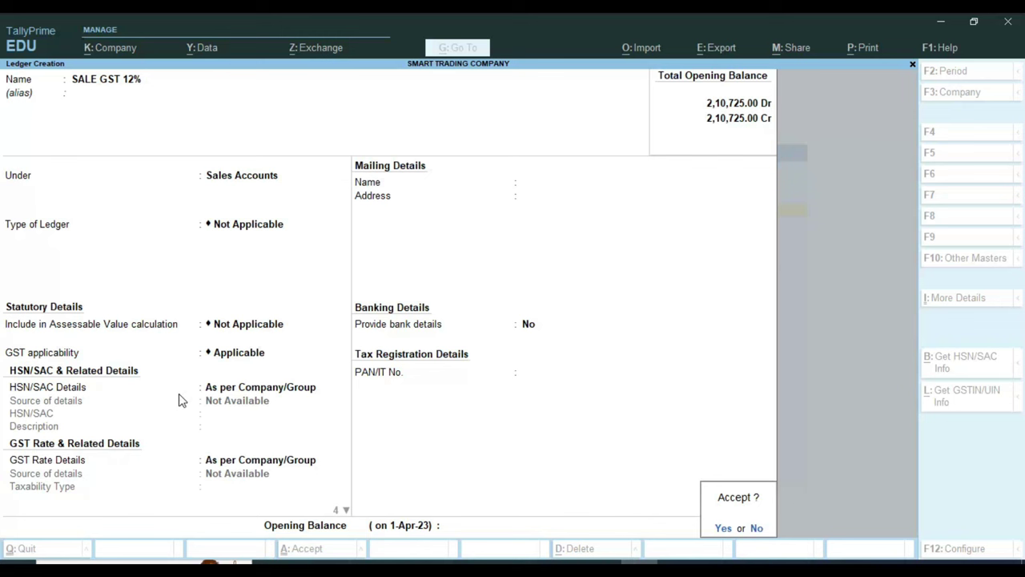
pyautogui.press('Return')
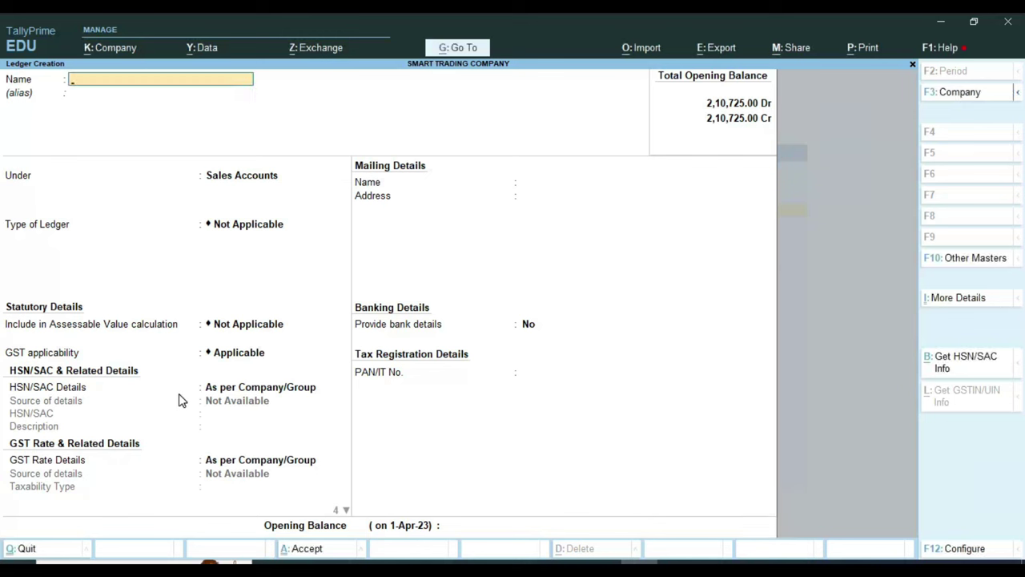
# Step: From Alter > Ledger, search 'CG' and open the CGST TAX ledger
pyautogui.press('Escape')
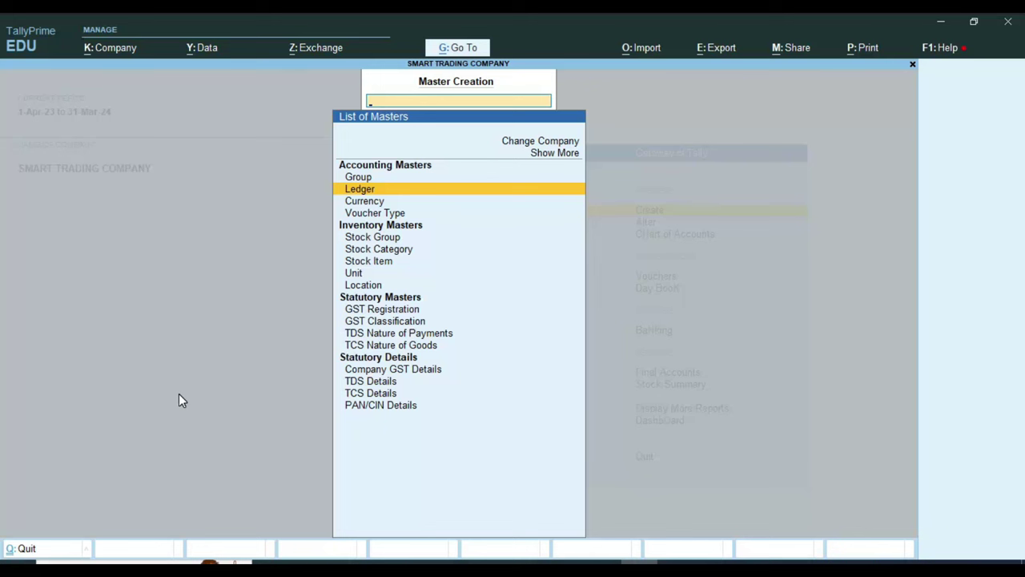
pyautogui.press('Escape')
pyautogui.press('Down')
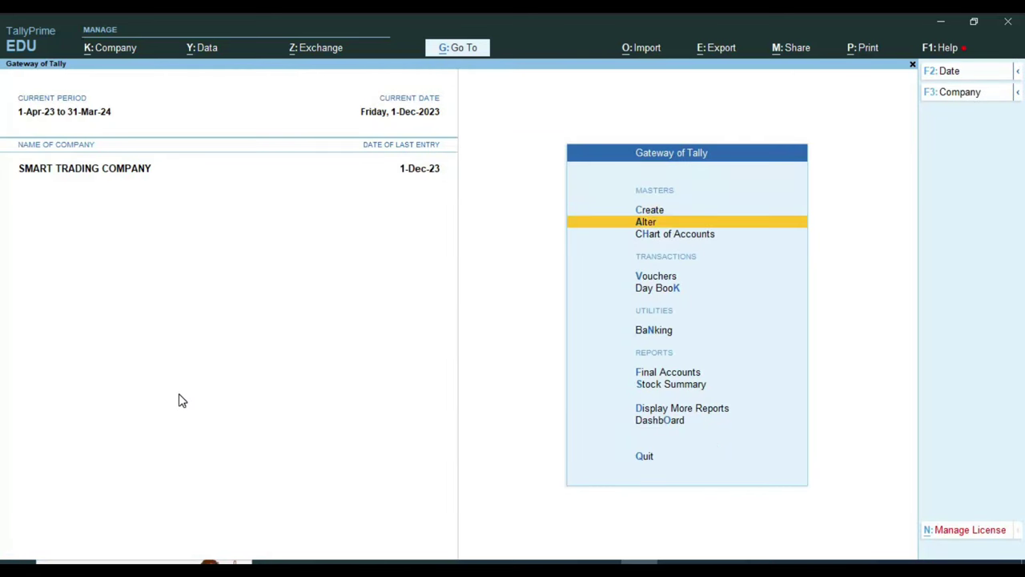
pyautogui.press('Return')
pyautogui.press('Down')
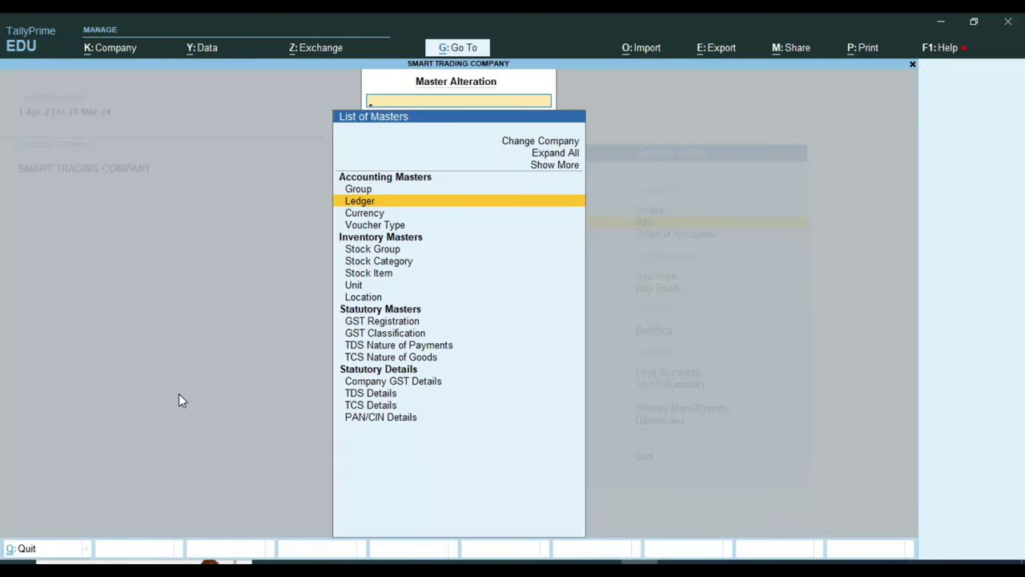
pyautogui.press('Return')
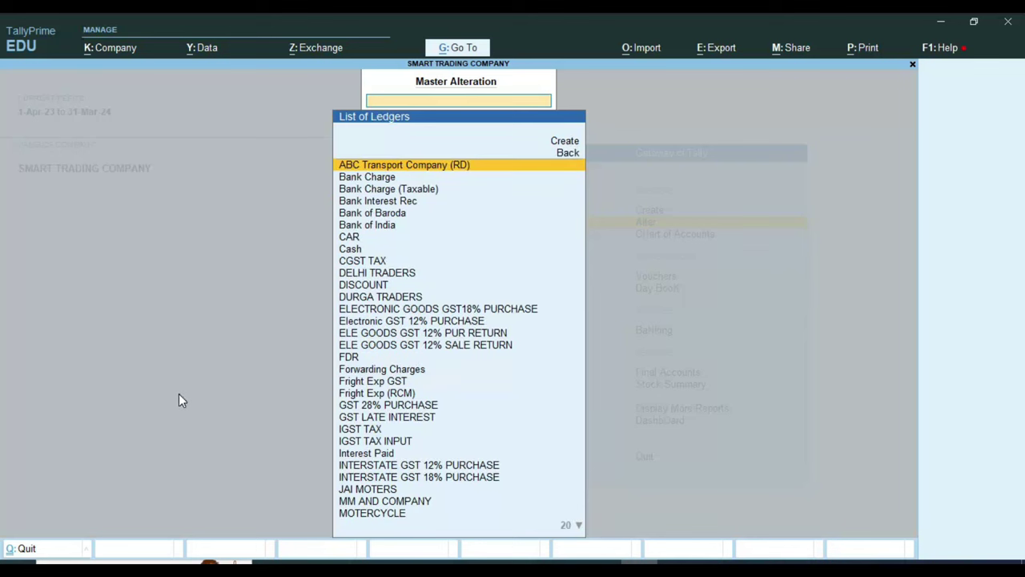
pyautogui.write('CG')
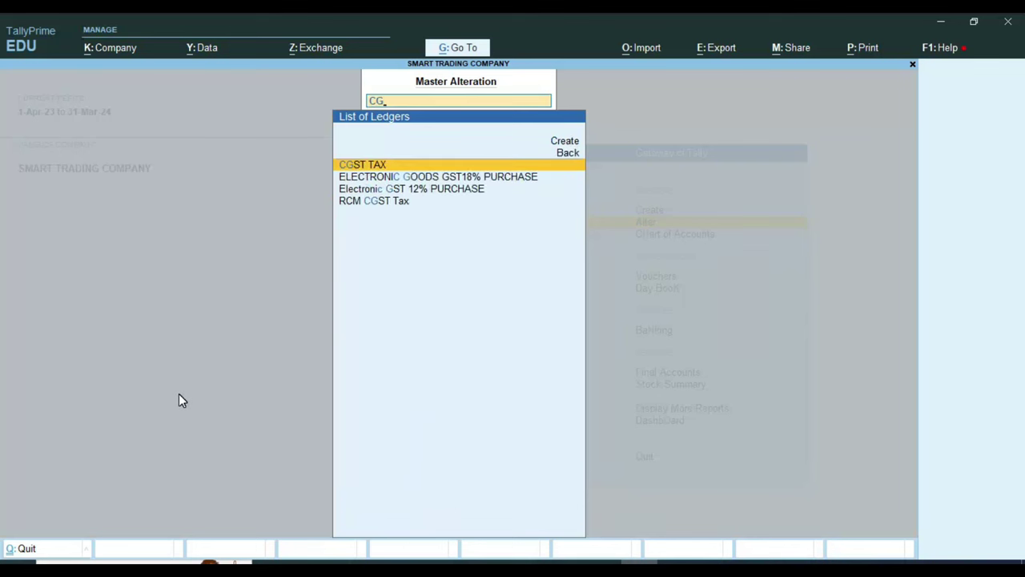
pyautogui.press('Return')
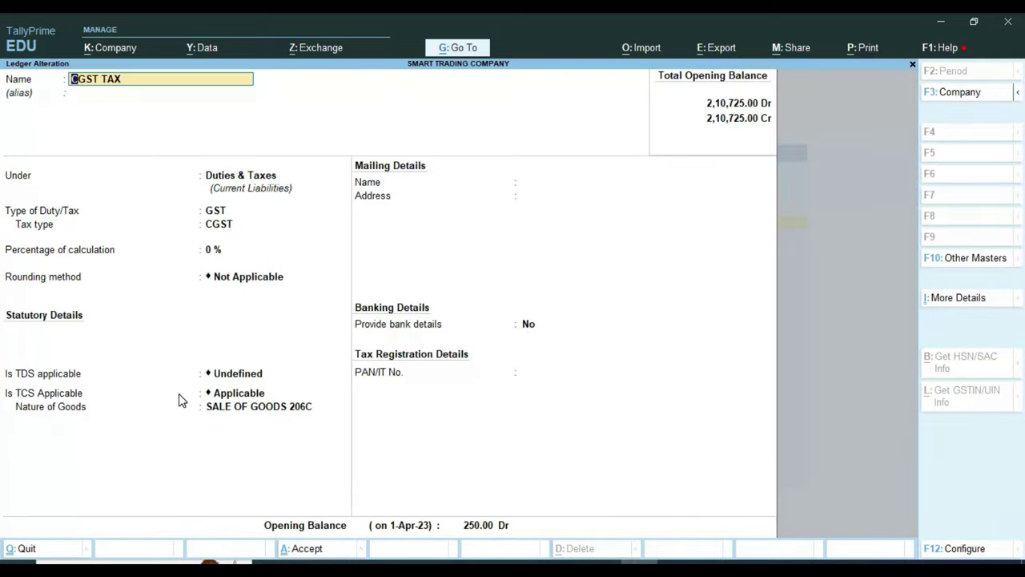
# Step: Keep group Duties & Taxes, duty type GST, tax type CGST, 0 % and no rounding
pyautogui.press('Return')
pyautogui.press('Return')
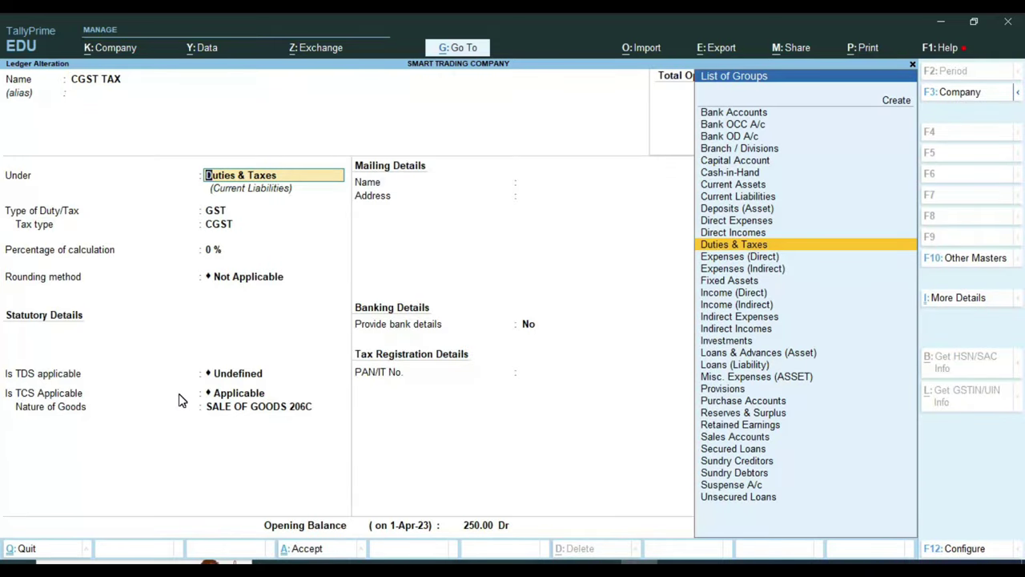
pyautogui.press('Return')
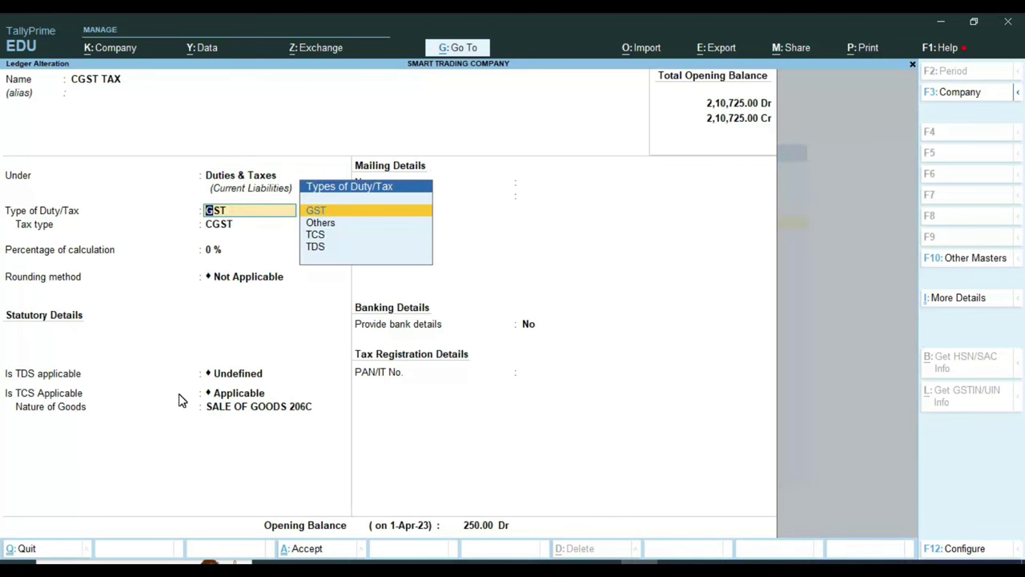
pyautogui.press('Return')
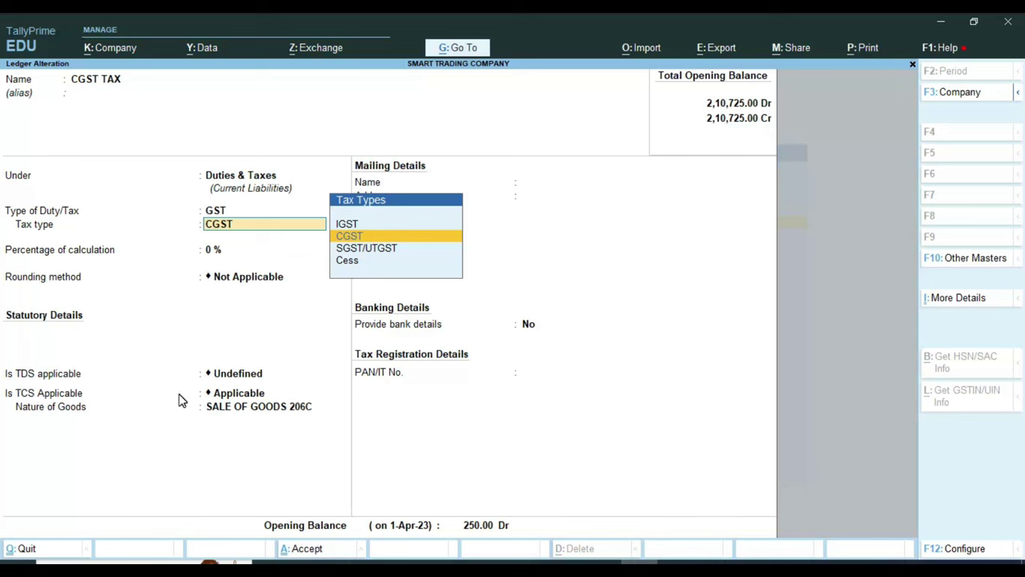
pyautogui.press('Return')
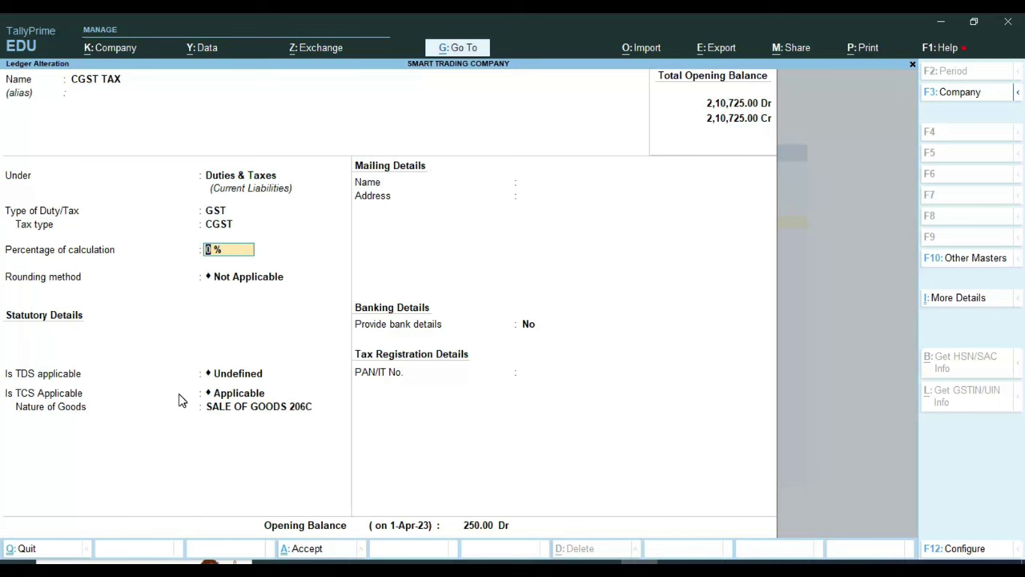
pyautogui.press('Return')
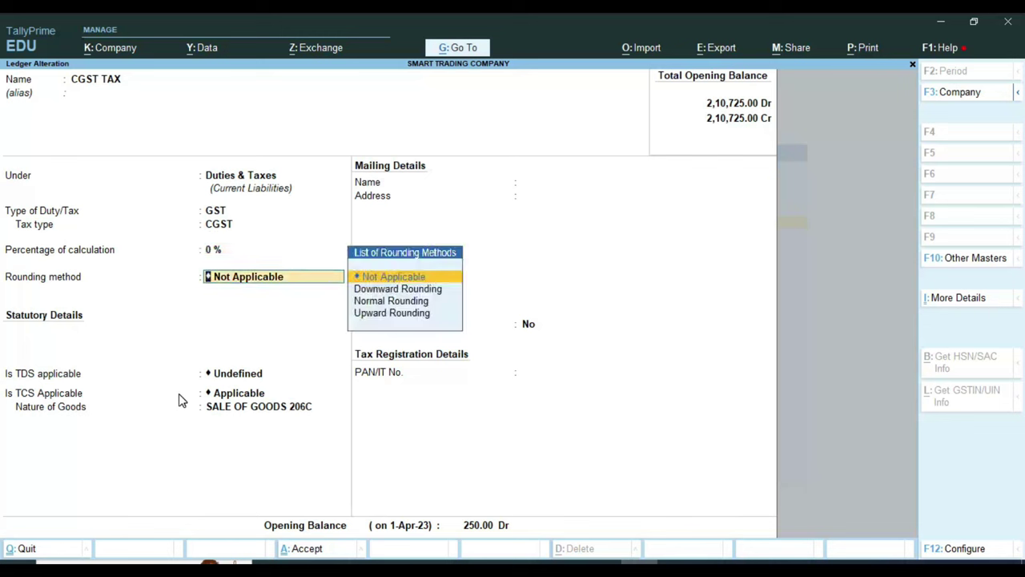
pyautogui.press('Return')
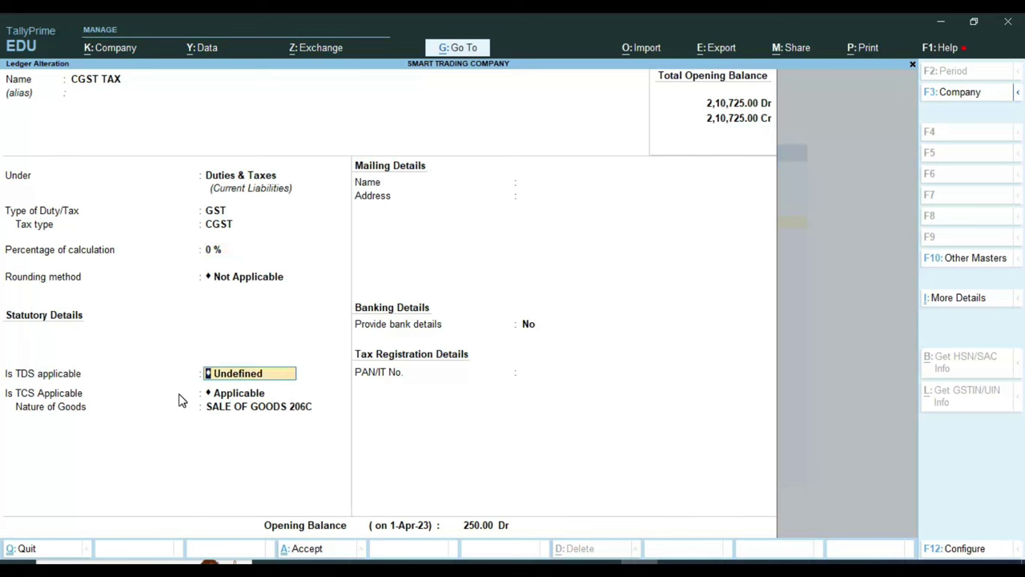
# Step: Set TDS and TCS to Not Applicable, keep the 250.00 Dr opening balance, and save
pyautogui.press('BackSpace')
pyautogui.press('Down')
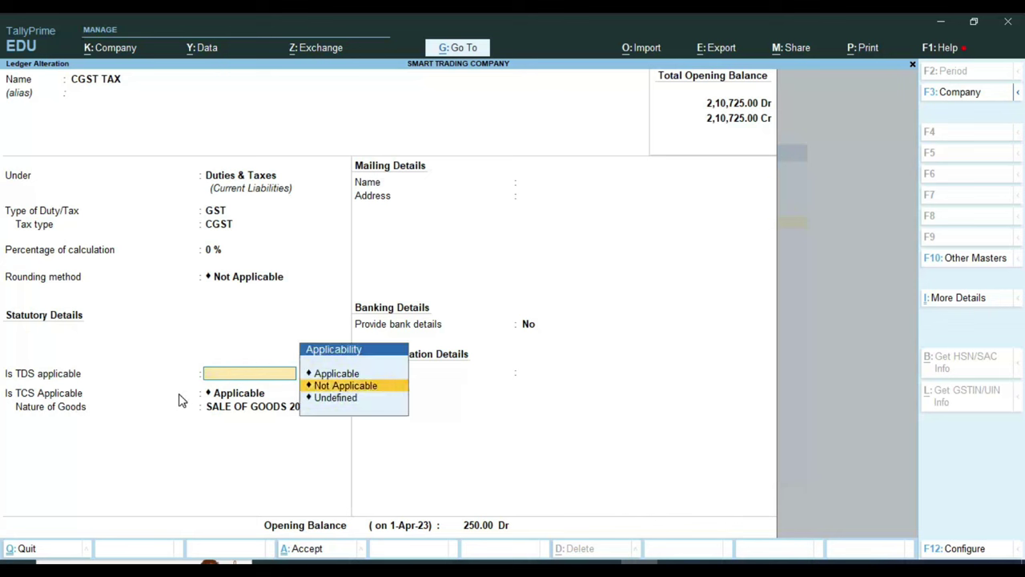
pyautogui.press('Return')
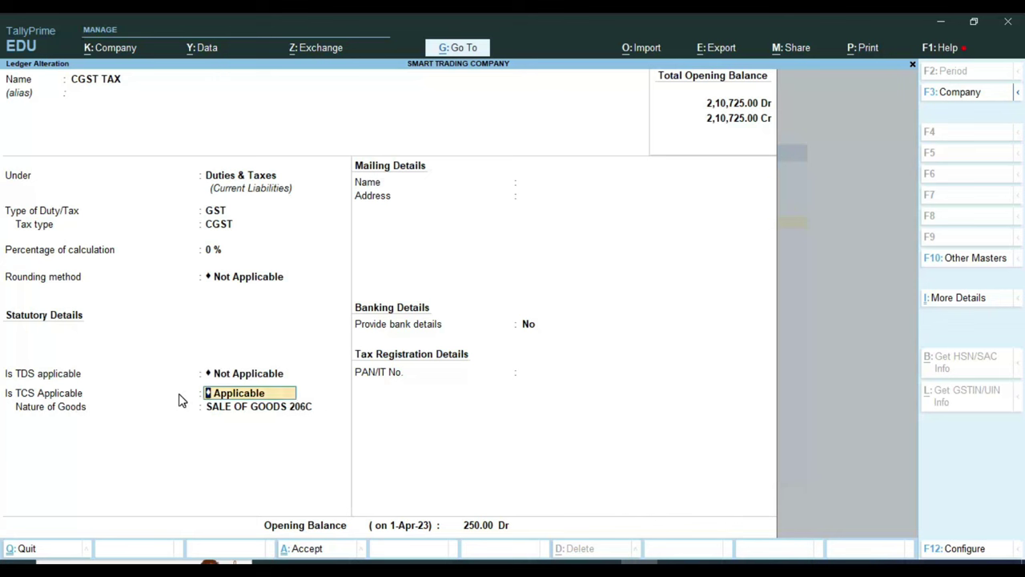
pyautogui.press('Return')
pyautogui.press('BackSpace')
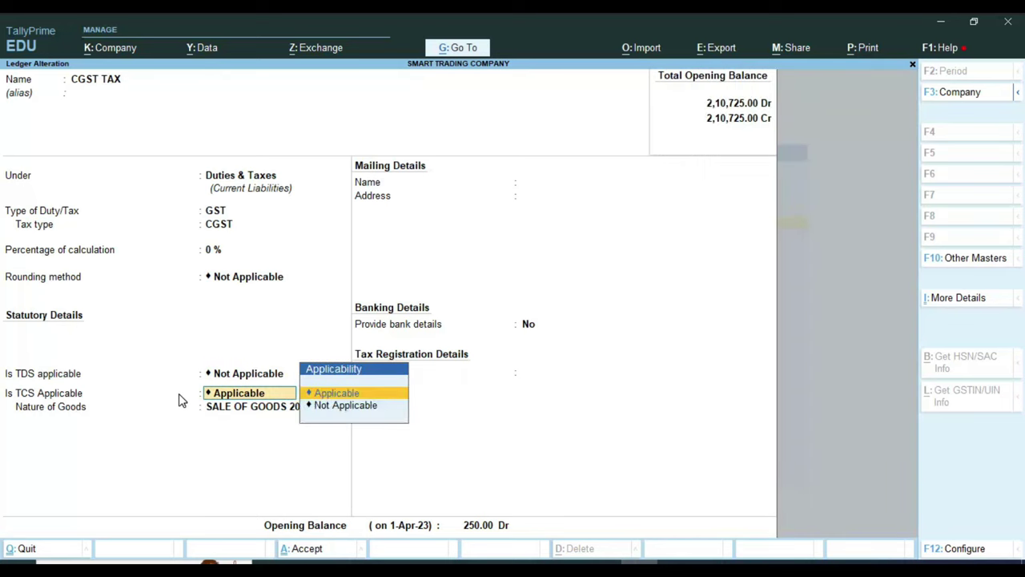
pyautogui.press('Down')
pyautogui.press('Return')
pyautogui.press('Return')
pyautogui.press('Return')
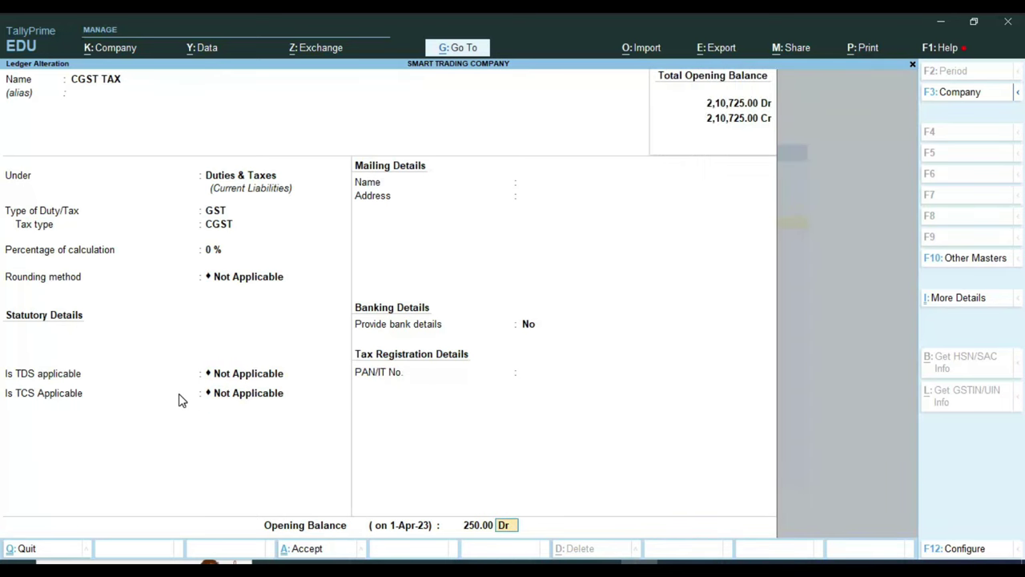
pyautogui.press('Return')
pyautogui.press('Return')
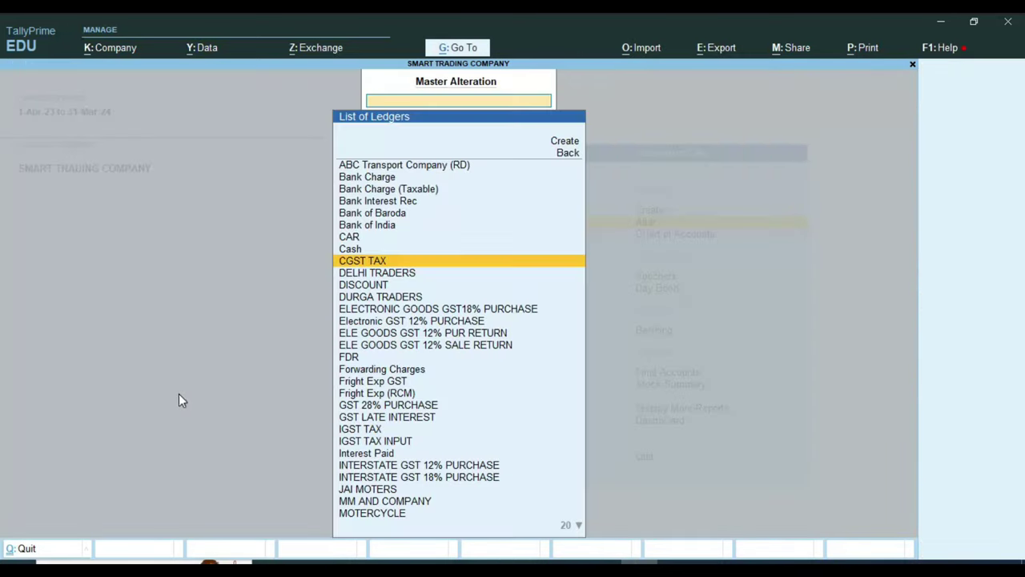
# Step: Open the SGST TAX ledger, keeping Duties & Taxes and tax type SGST/UTGST
pyautogui.write('SG')
pyautogui.press('Return')
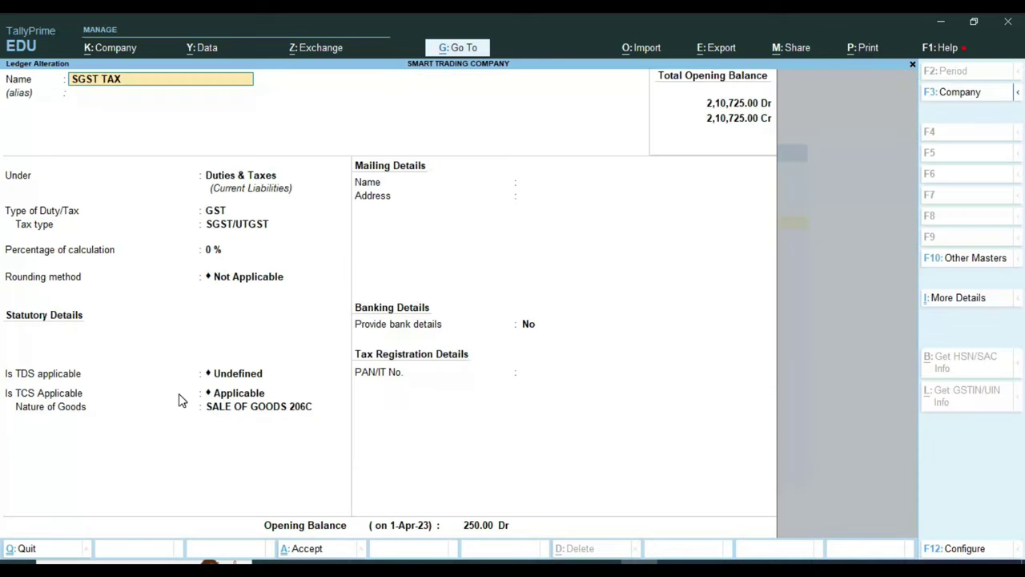
pyautogui.press('Return')
pyautogui.press('Return')
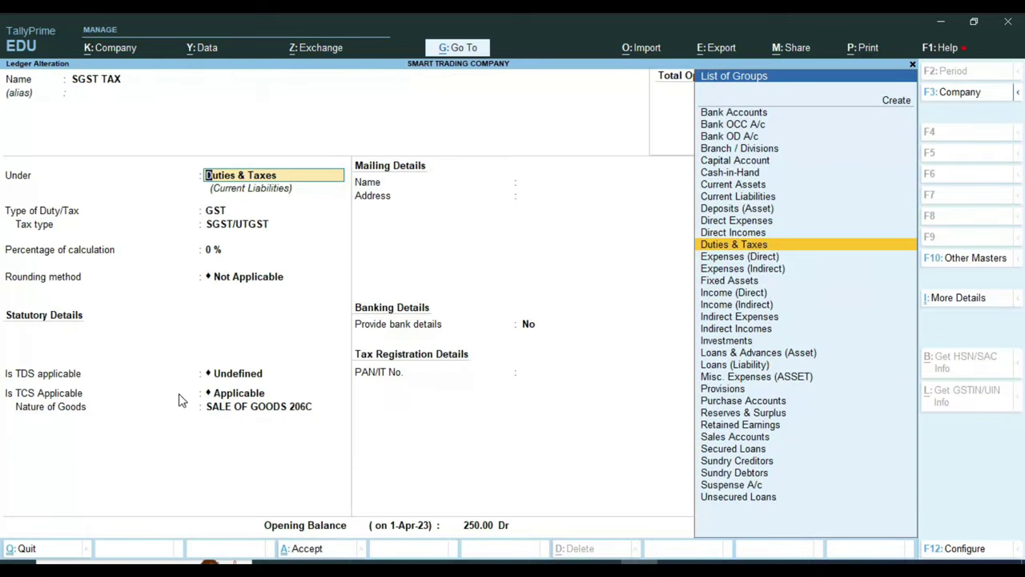
pyautogui.press('Return')
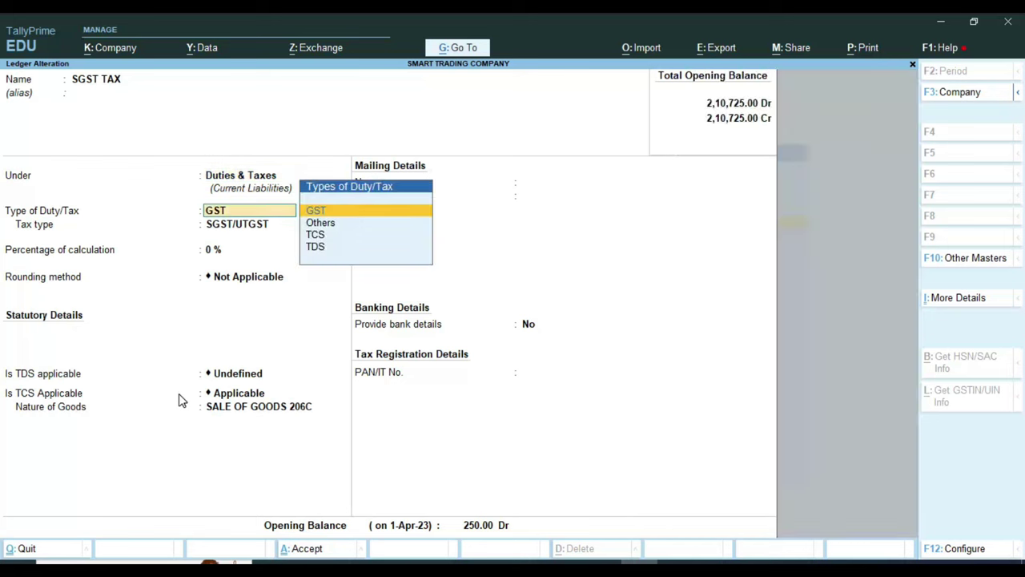
pyautogui.press('Return')
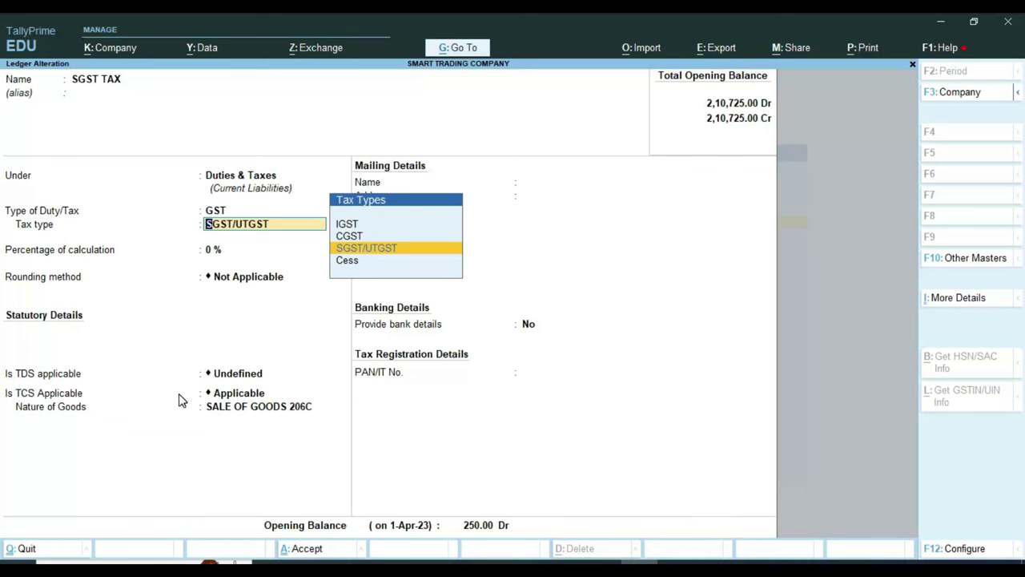
pyautogui.press('Return')
# Step: Keep the 0 % calculation and set TDS and TCS to Not Applicable
pyautogui.press('Return')
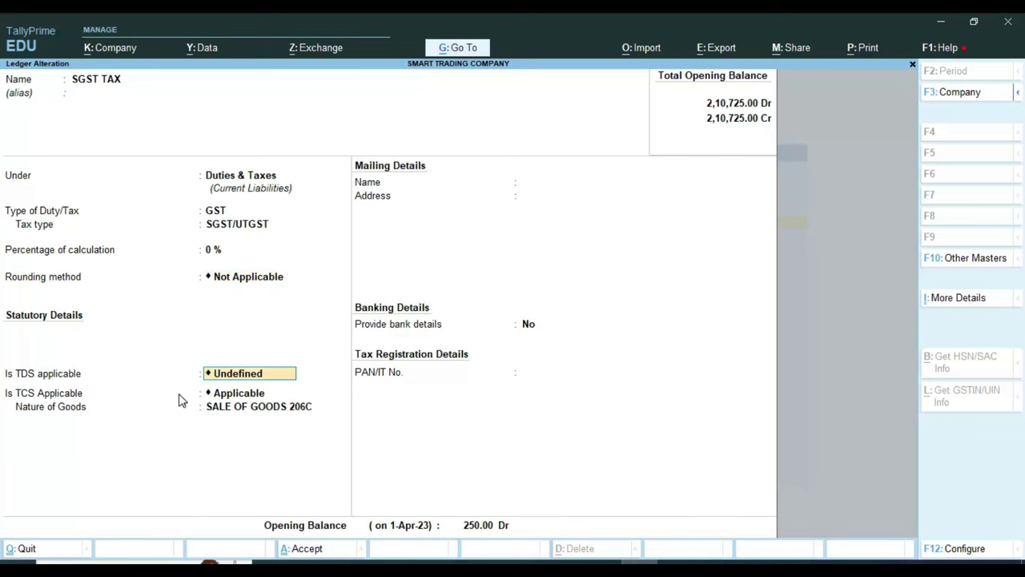
pyautogui.press('Down')
pyautogui.press('Down')
pyautogui.press('Return')
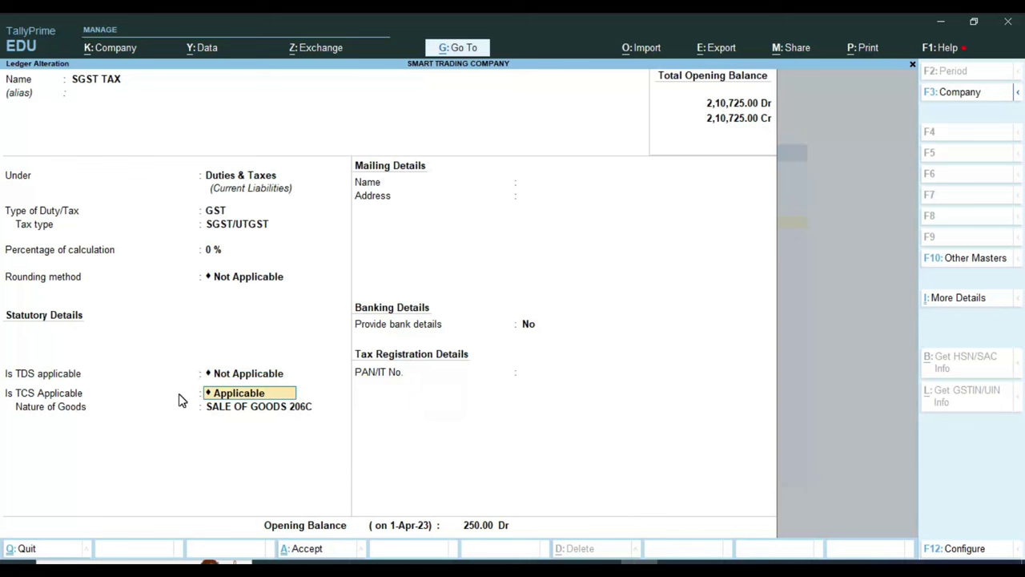
pyautogui.press('Down')
pyautogui.press('Return')
pyautogui.press('Return')
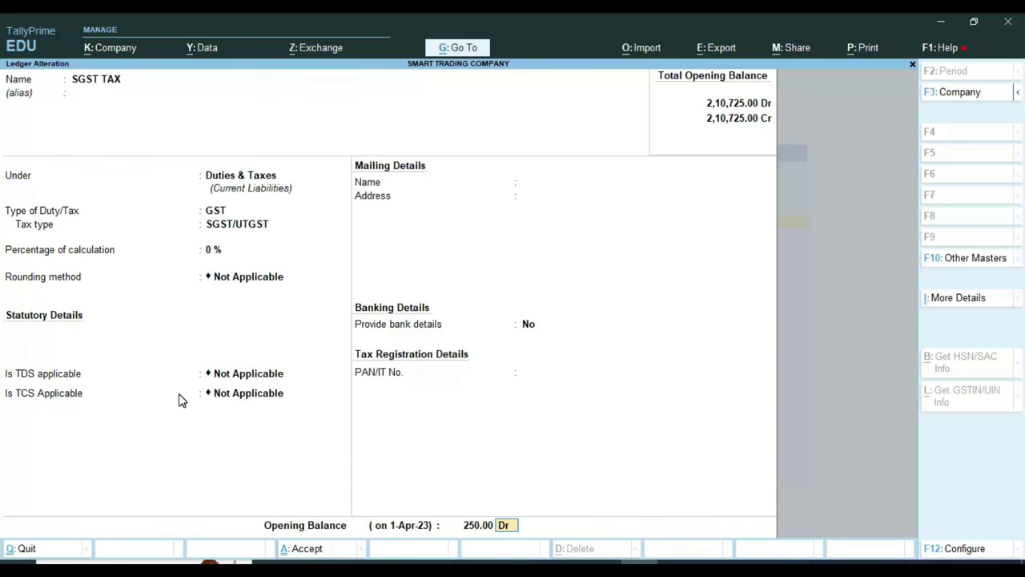
pyautogui.press('Return')
pyautogui.press('Return')
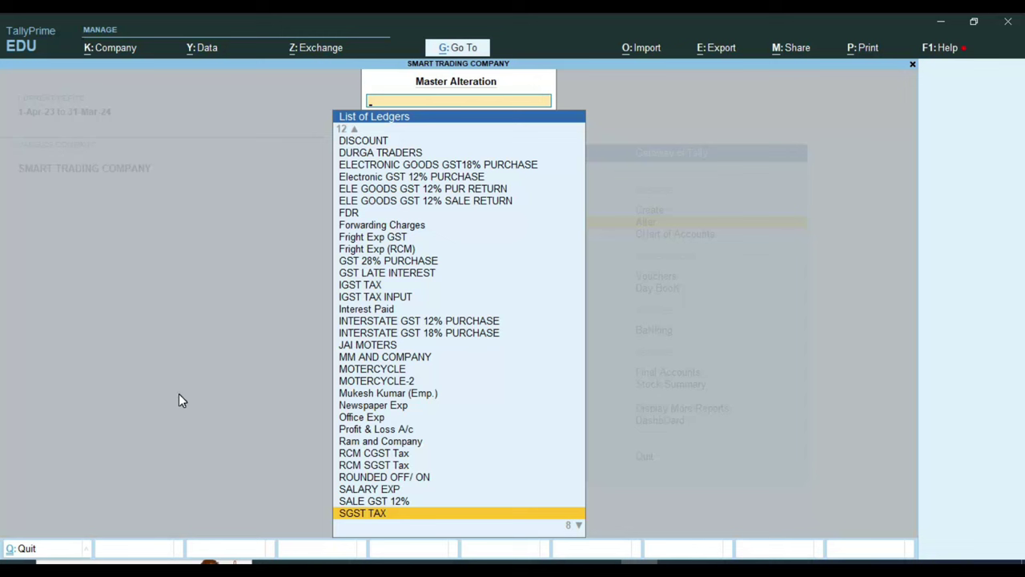
# Step: Leave Master Alteration and open a blank ledger form via Create > Ledger
pyautogui.press('Escape')
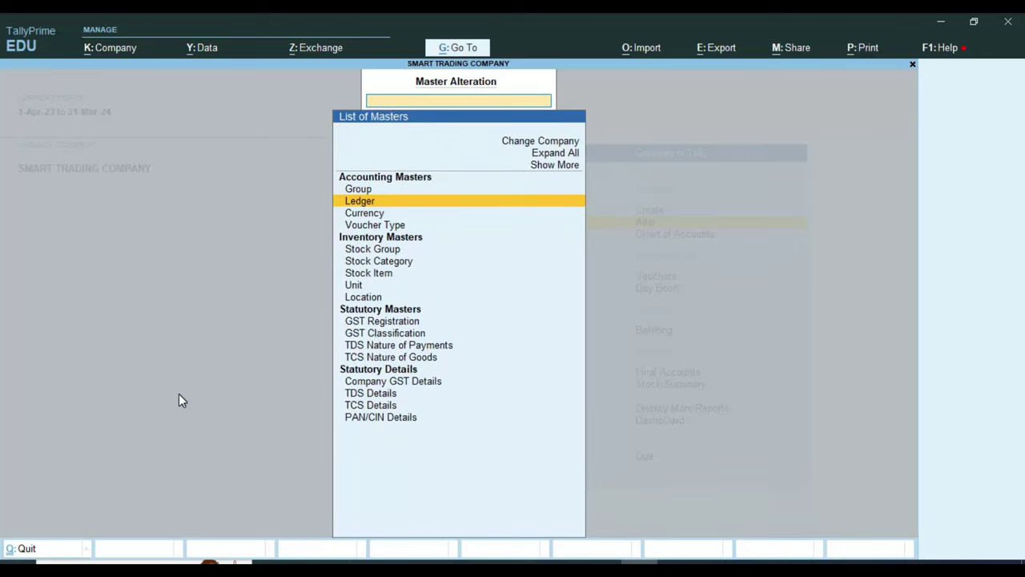
pyautogui.press('Escape')
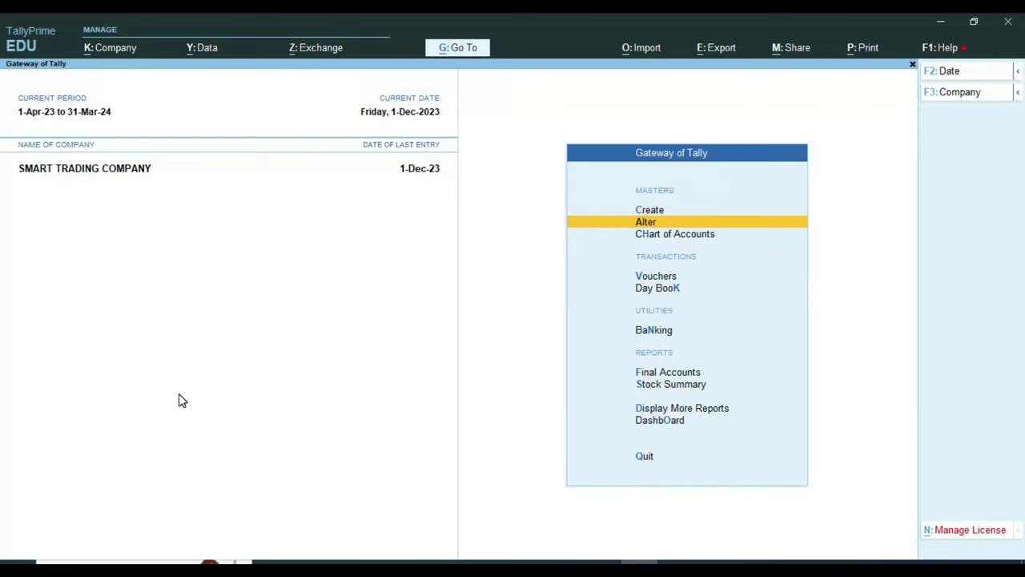
pyautogui.press('Up')
pyautogui.press('Return')
pyautogui.press('Down')
pyautogui.press('Return')
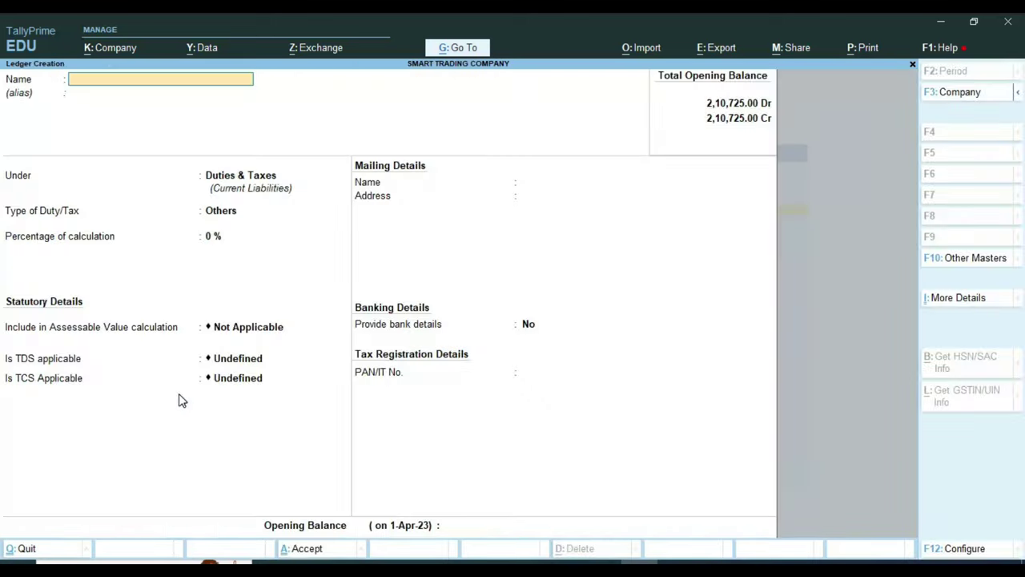
# Step: Name the ledger 'MR .X' and put it under Sundry Debtors
pyautogui.write('MR .X')
pyautogui.press('Return')
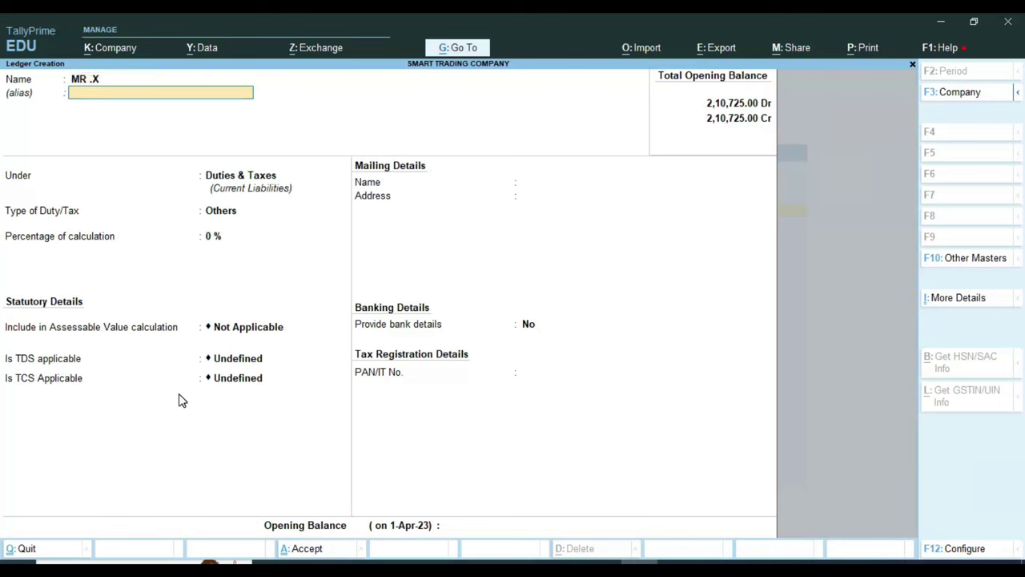
pyautogui.press('Return')
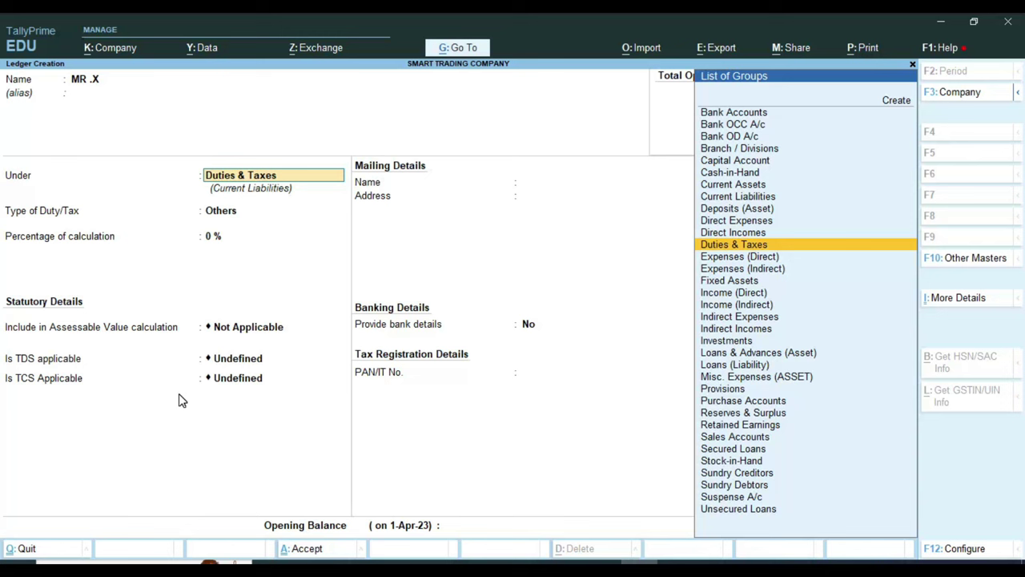
pyautogui.write('SUND')
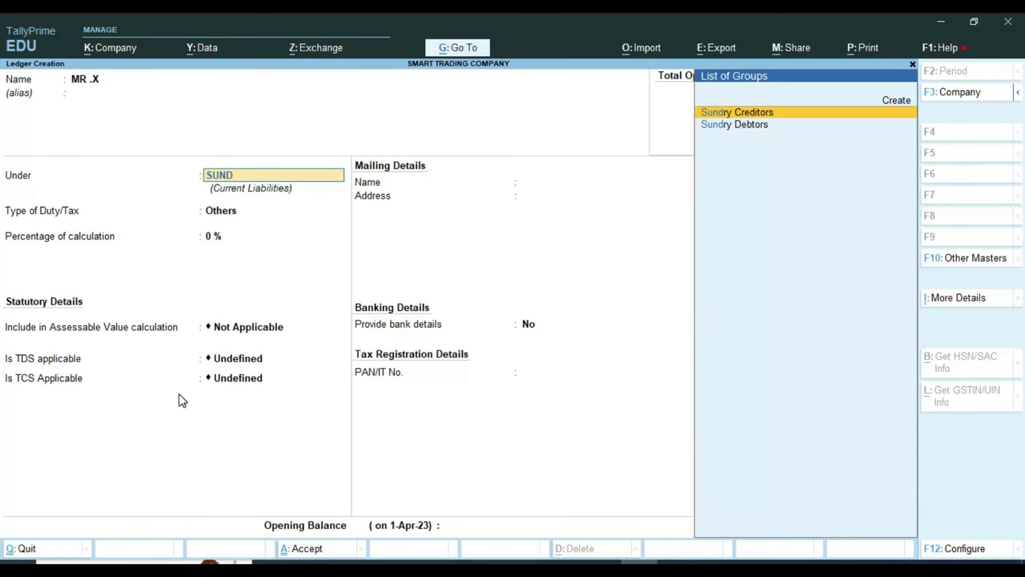
pyautogui.press('Down')
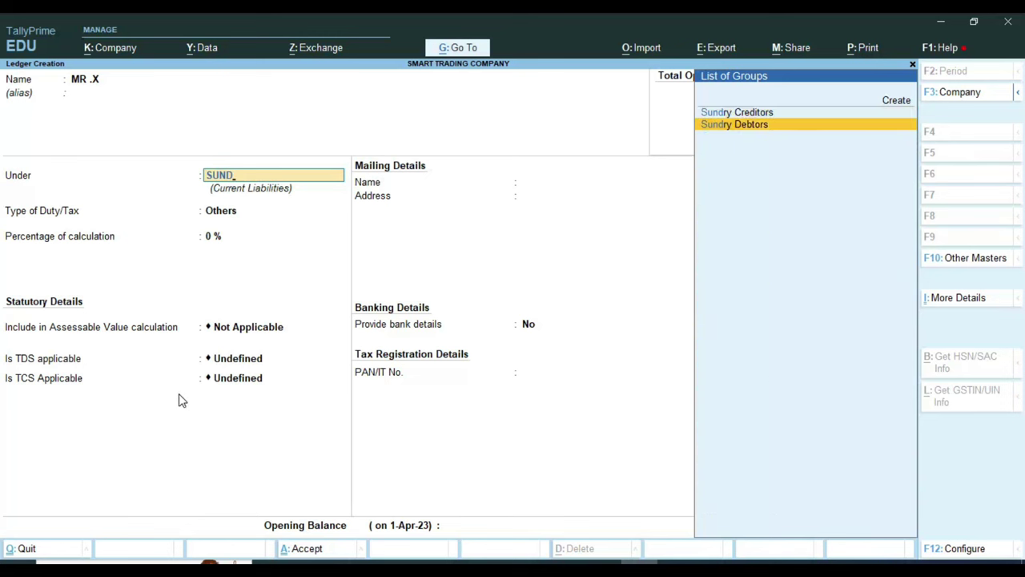
pyautogui.press('Return')
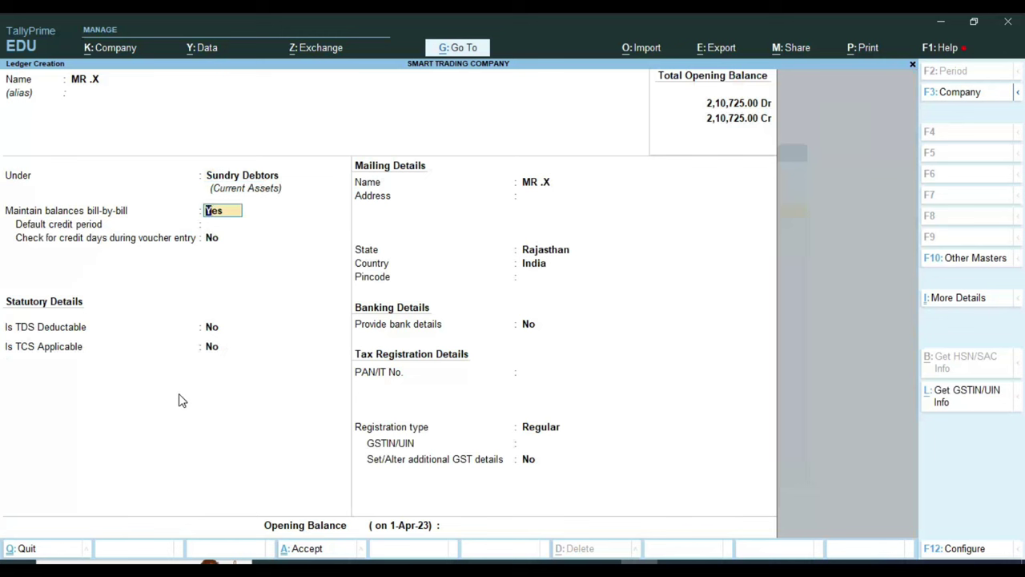
# Step: Keep bill-by-bill defaults, set state Rajasthan and pincode 335001
pyautogui.press('Return')
pyautogui.press('Return')
pyautogui.press('Return')
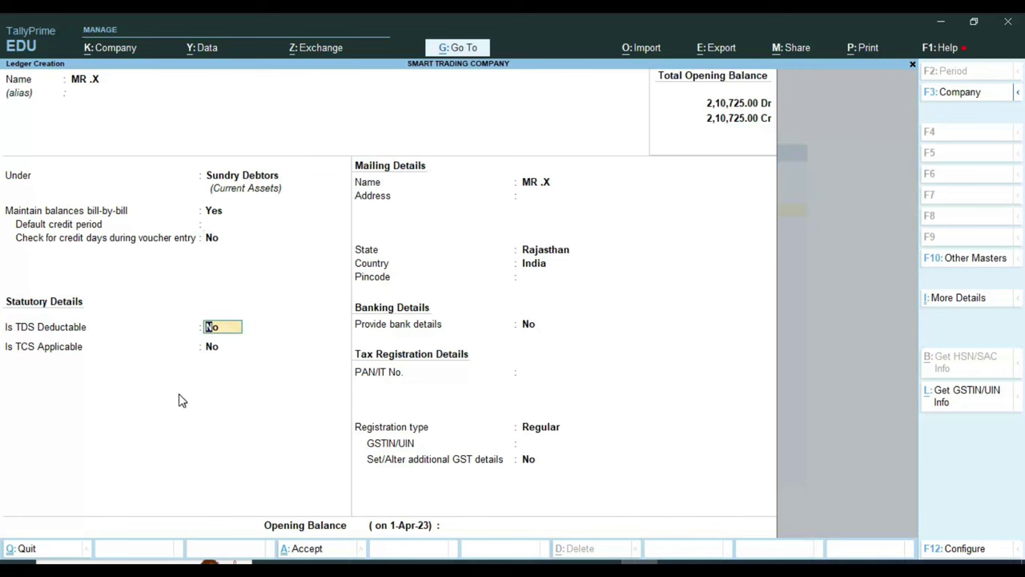
pyautogui.press('Return')
pyautogui.press('Return')
pyautogui.press('Return')
pyautogui.press('Return')
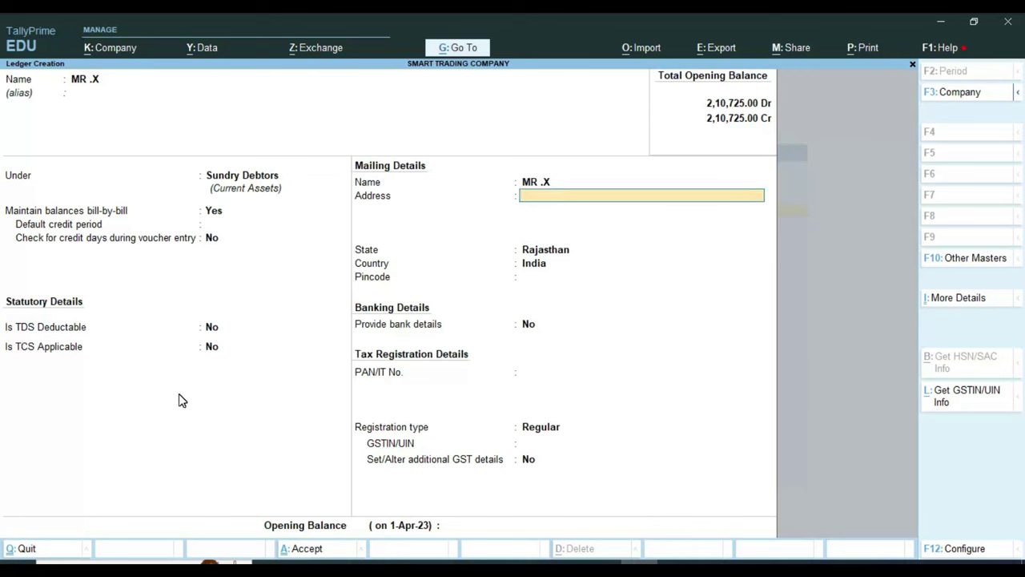
pyautogui.press('Return')
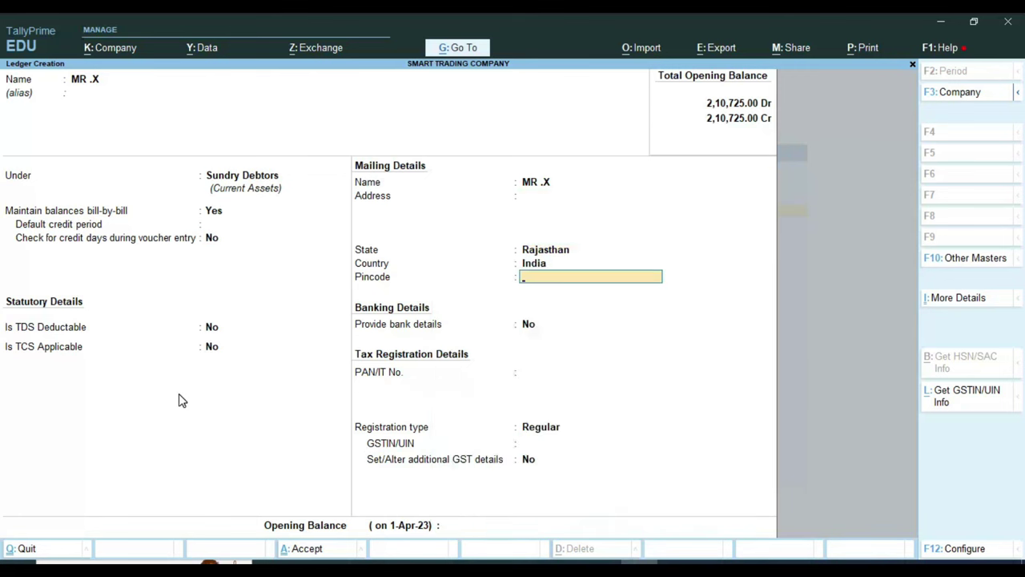
pyautogui.press('BackSpace')
pyautogui.press('BackSpace')
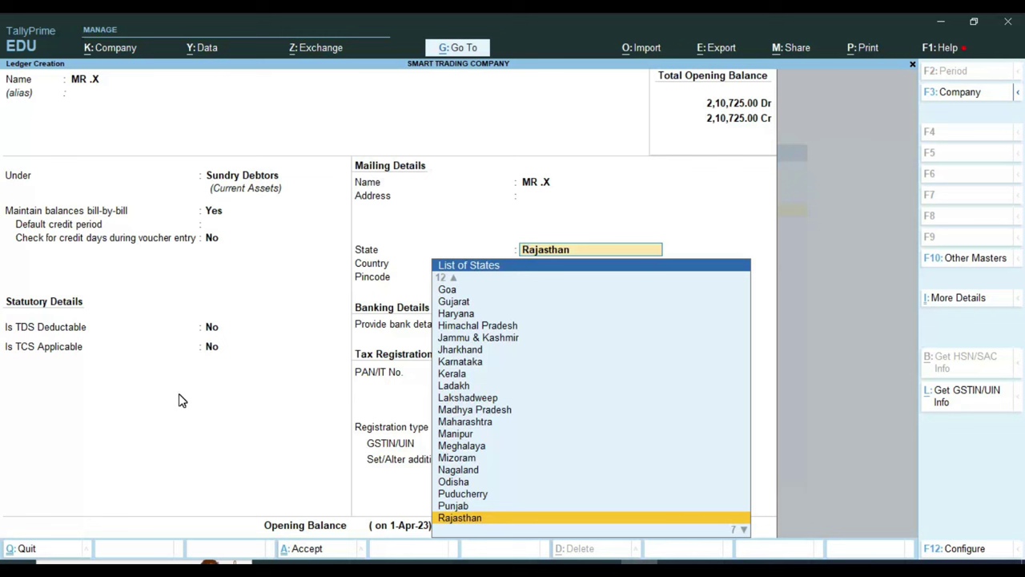
pyautogui.press('Return')
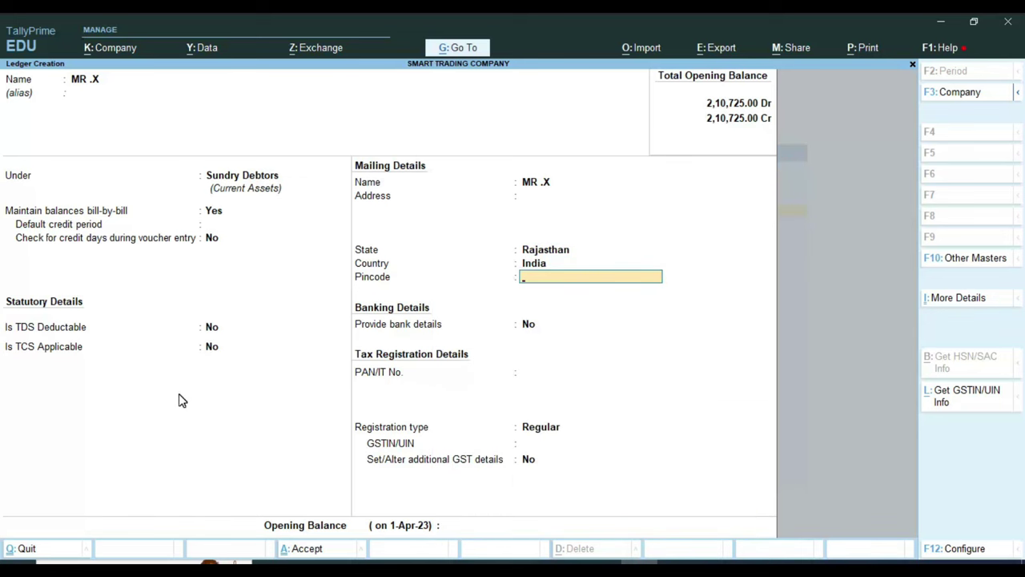
pyautogui.write('335001')
pyautogui.press('Return')
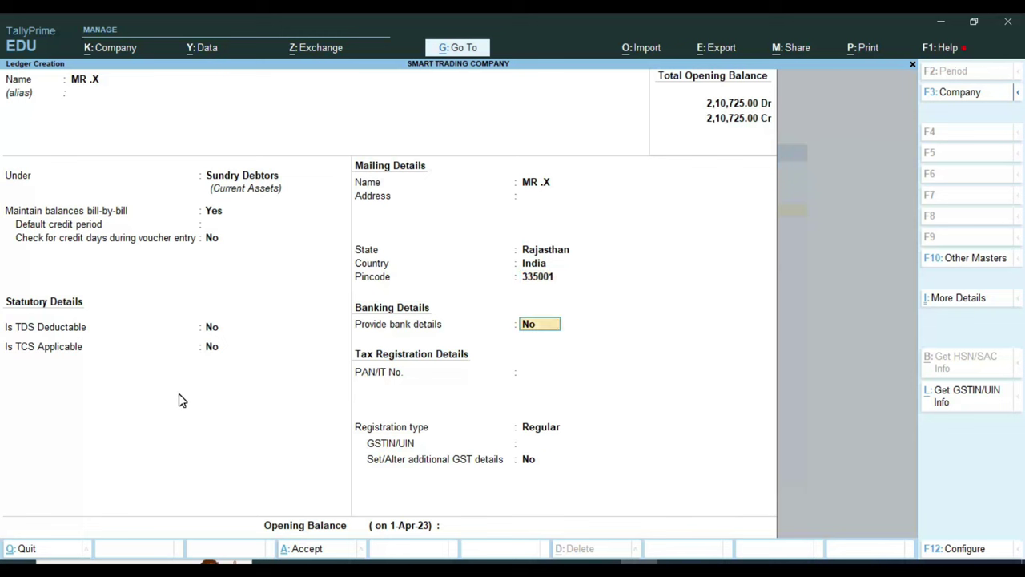
pyautogui.press('Return')
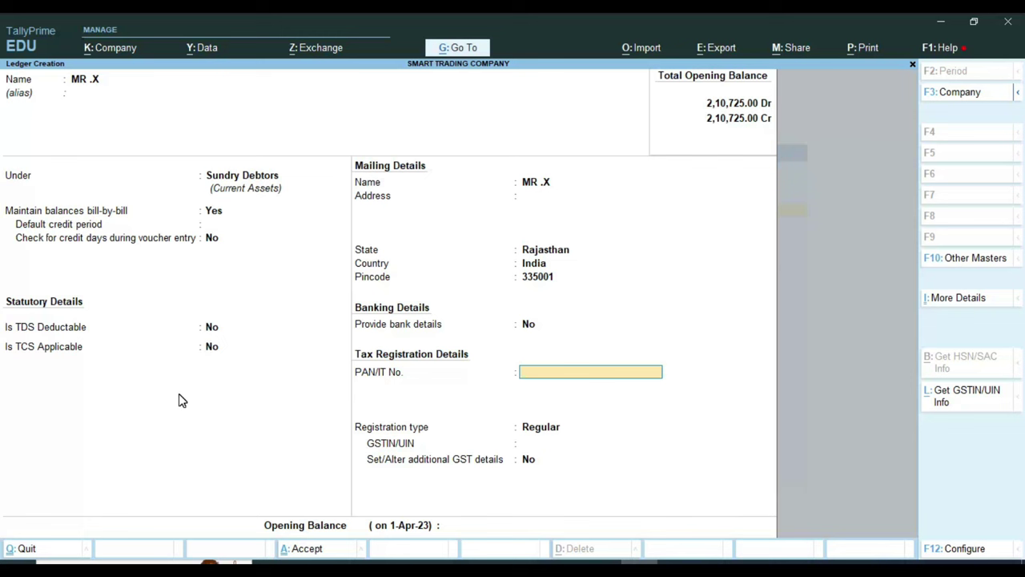
# Step: Set registration type to Unregistered/Consumer with no GSTIN, save, and return to Gateway of Tally
pyautogui.press('Return')
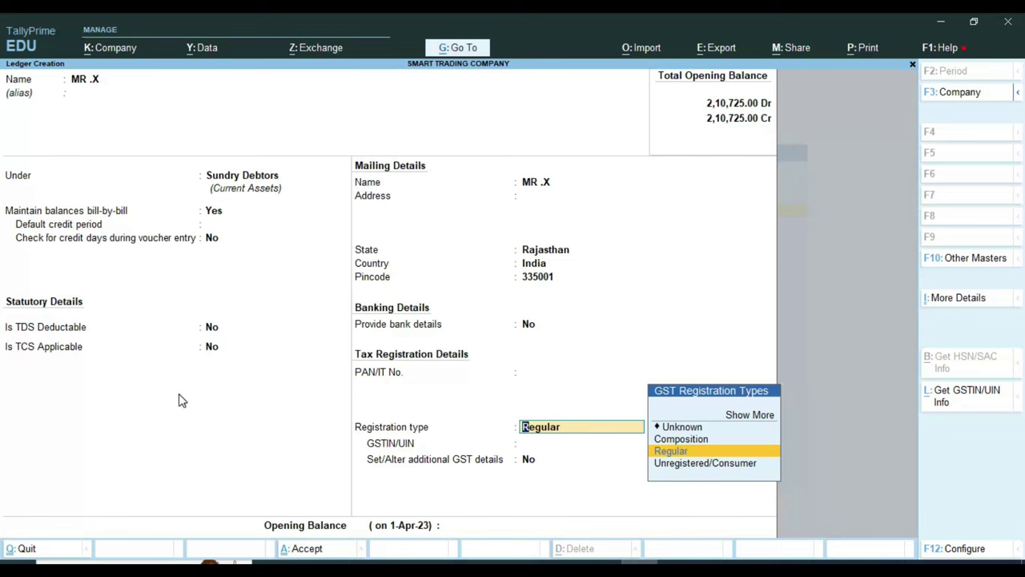
pyautogui.press('Return')
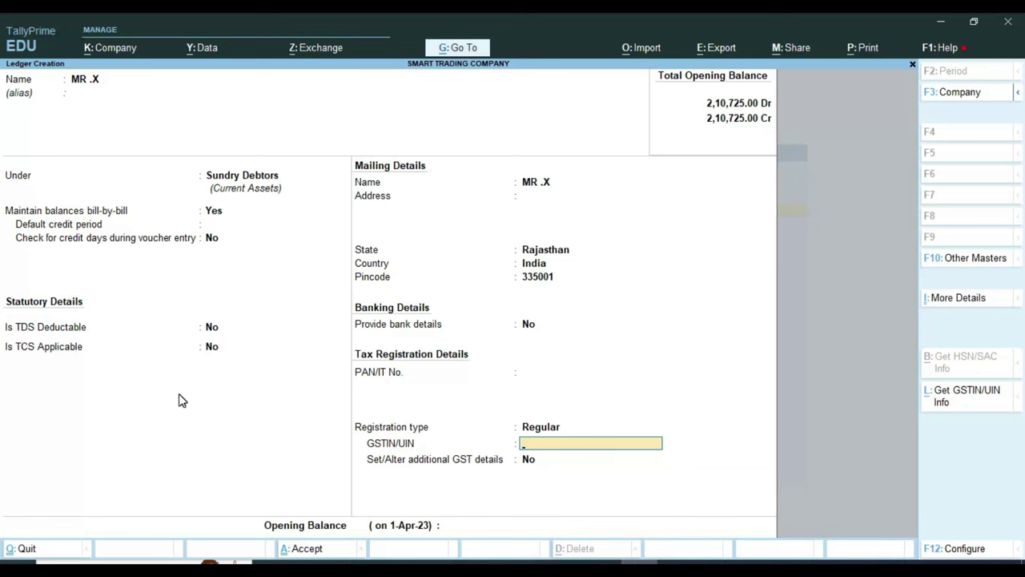
pyautogui.press('BackSpace')
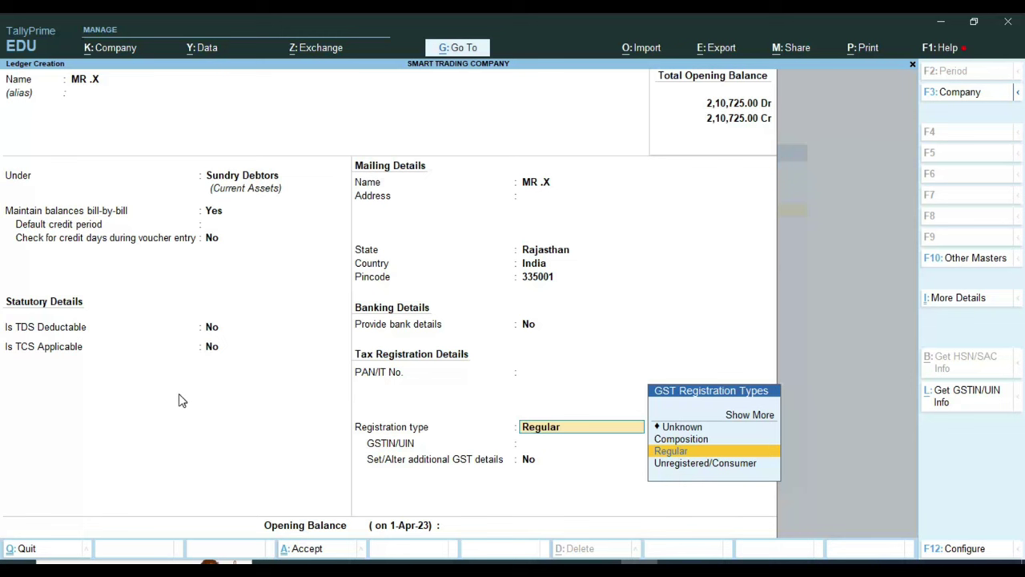
pyautogui.press('Down')
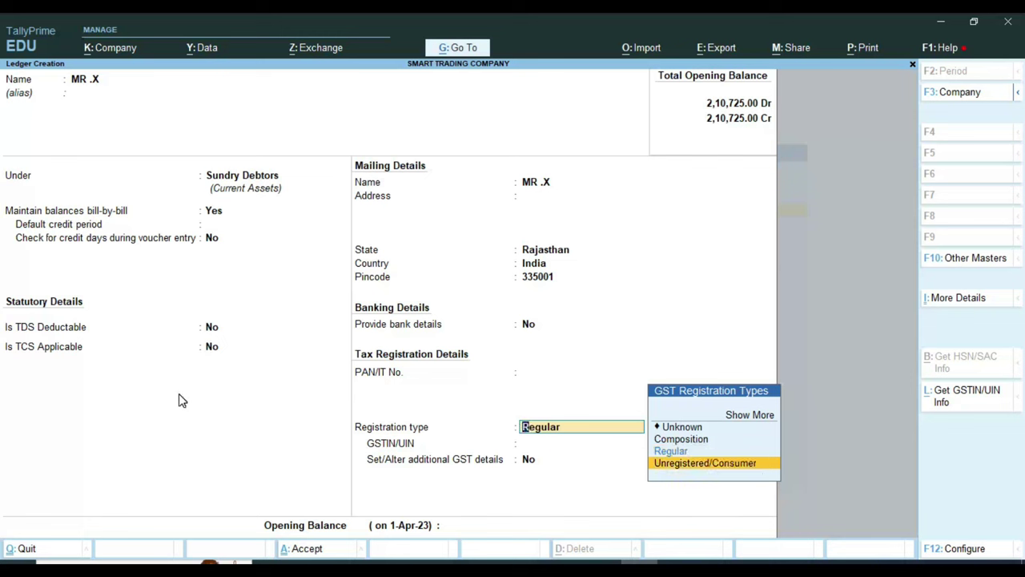
pyautogui.press('Return')
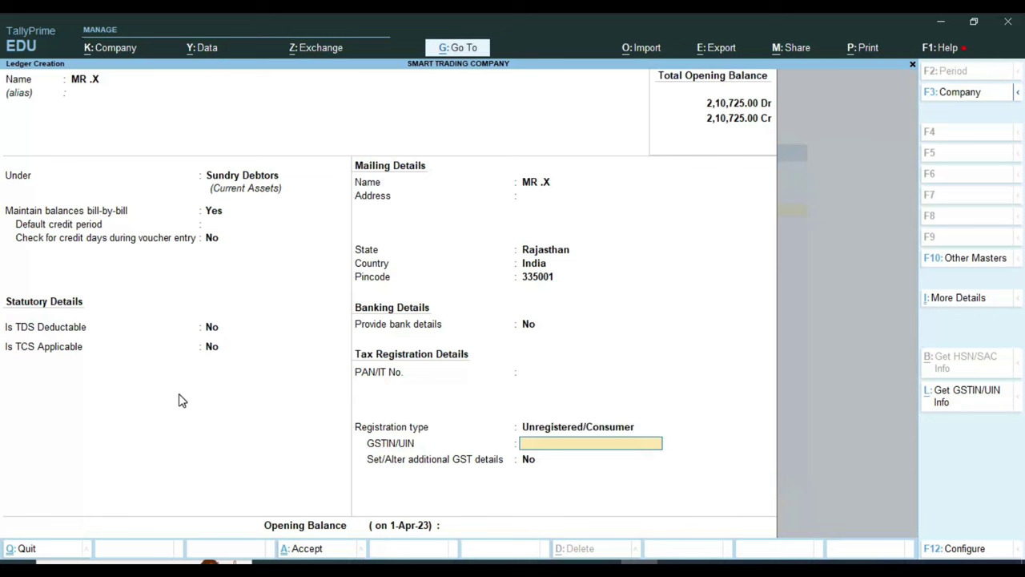
pyautogui.press('Return')
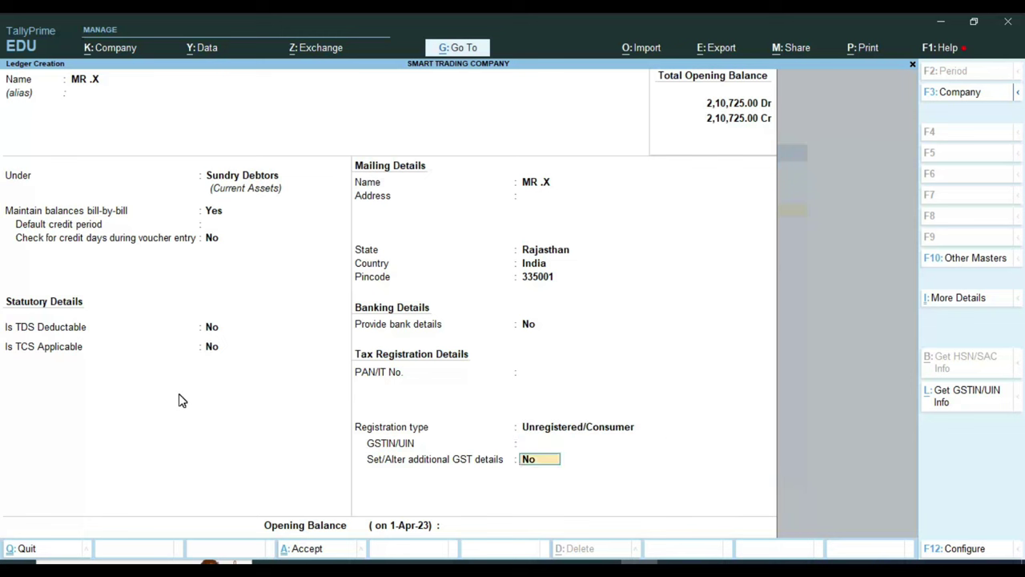
pyautogui.press('Return')
pyautogui.press('Return')
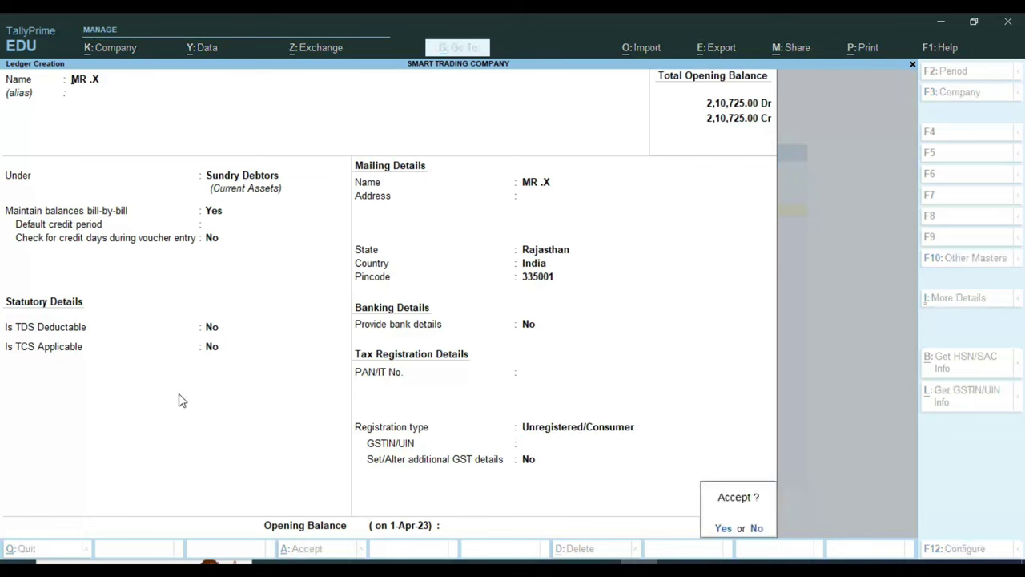
pyautogui.press('Return')
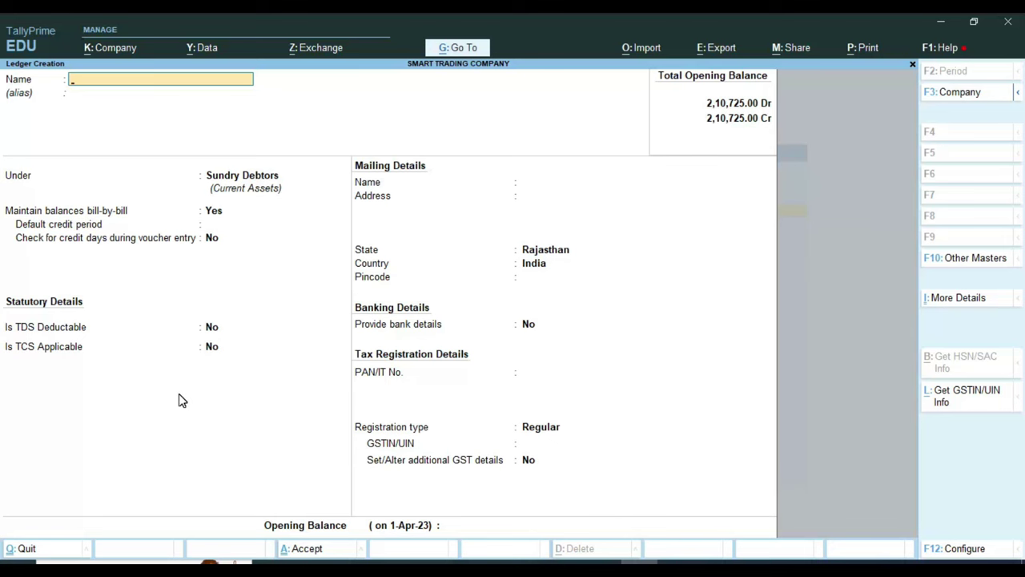
pyautogui.press('Escape')
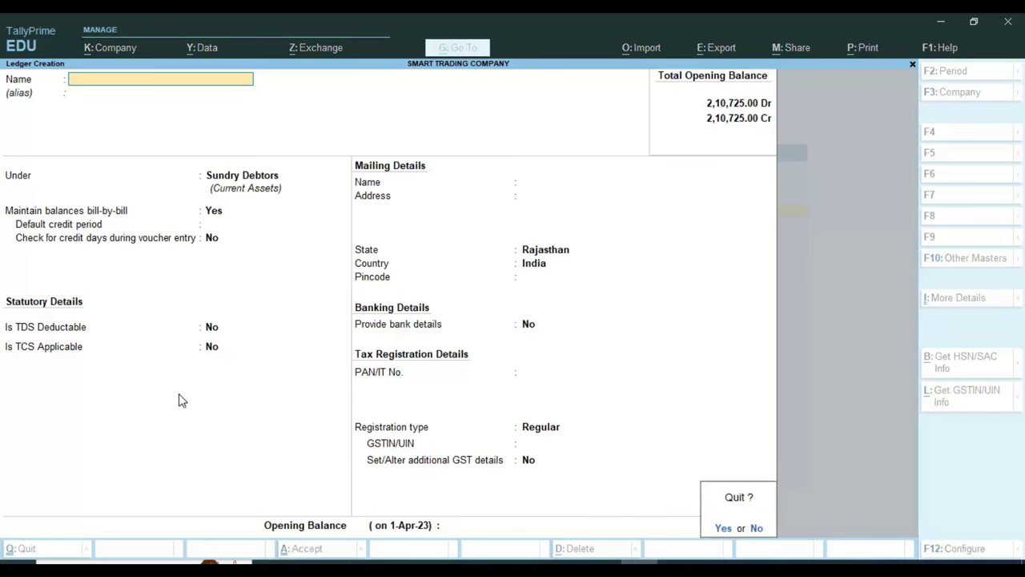
pyautogui.press('Return')
pyautogui.press('Escape')
pyautogui.press('Escape')
pyautogui.press('Escape')
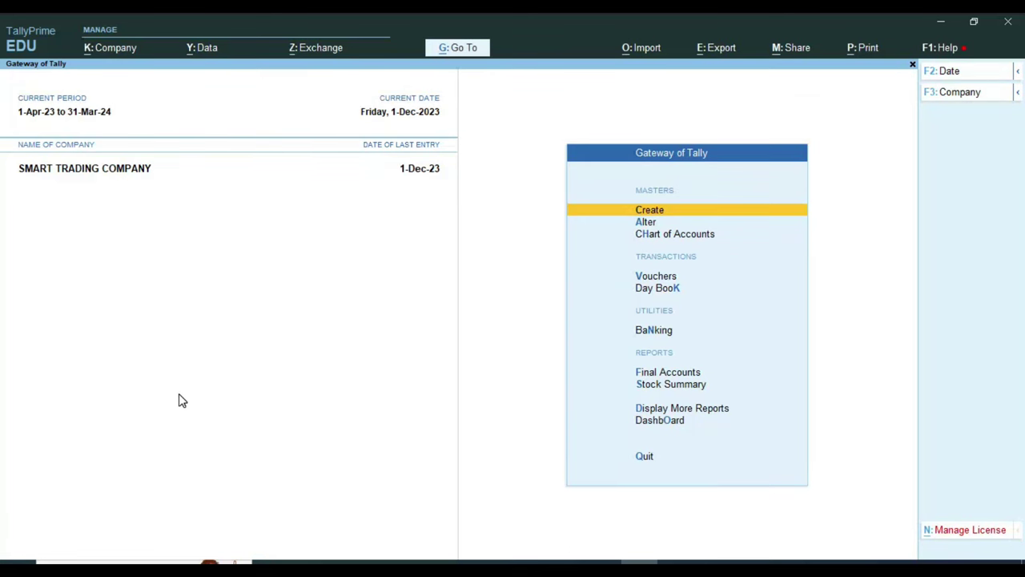
# Step: Create stock item 'ITEM-A' under Primary with category Not Applicable
pyautogui.press('Return')
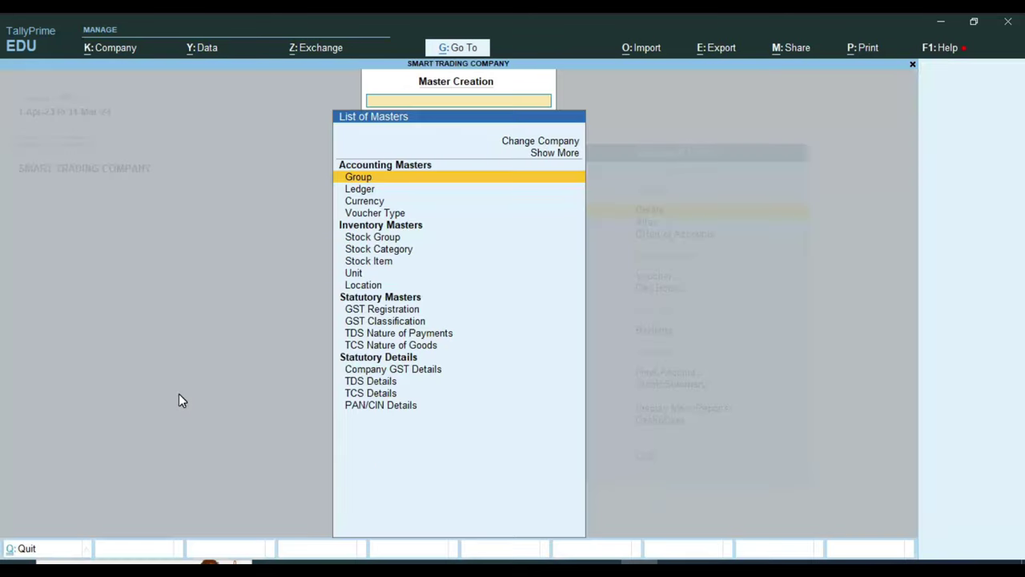
pyautogui.press('Down')
pyautogui.press('Down')
pyautogui.press('Down')
pyautogui.press('Down')
pyautogui.press('Down')
pyautogui.press('Down')
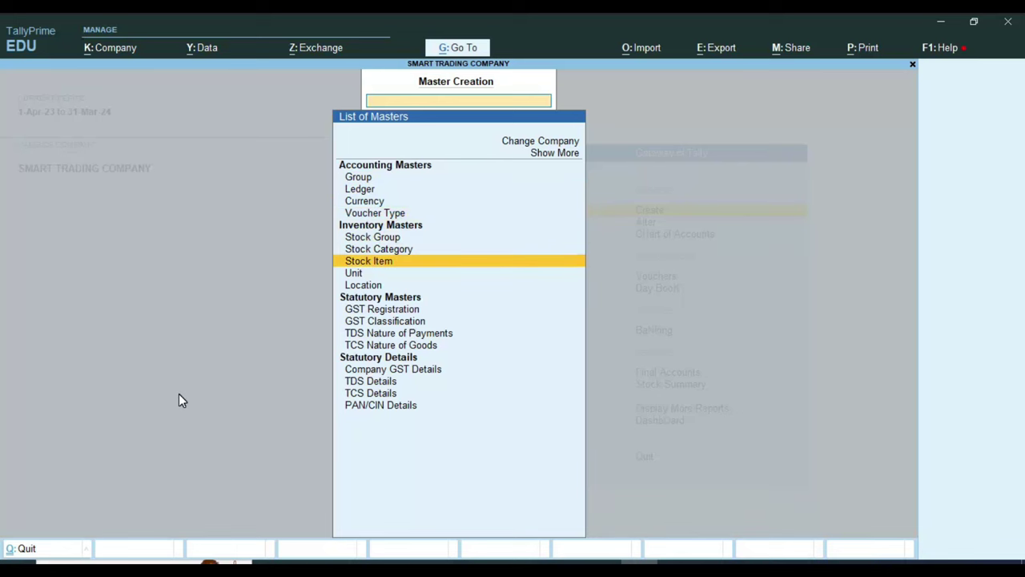
pyautogui.press('Return')
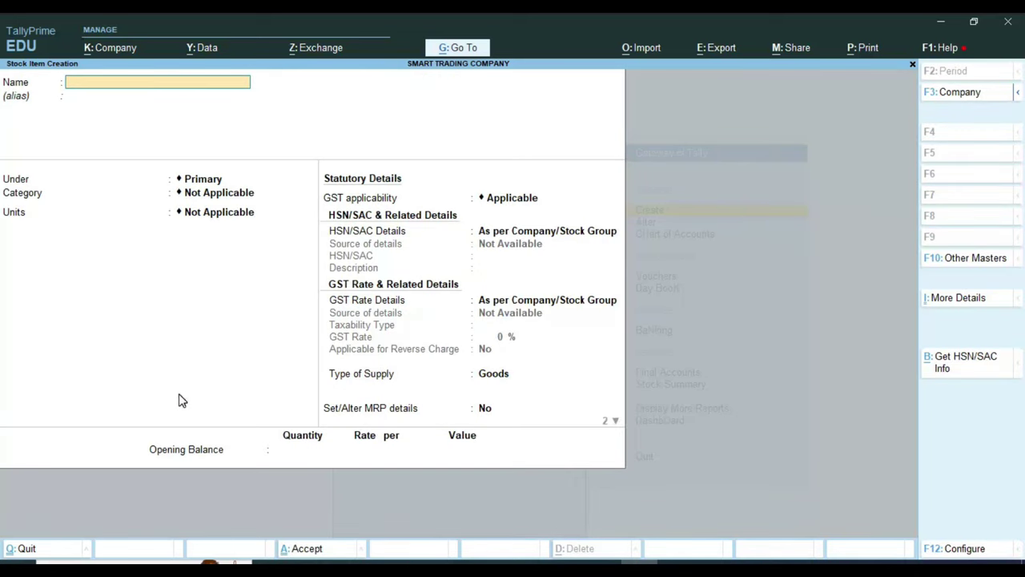
pyautogui.write('ITEM-A')
pyautogui.press('Return')
pyautogui.press('Return')
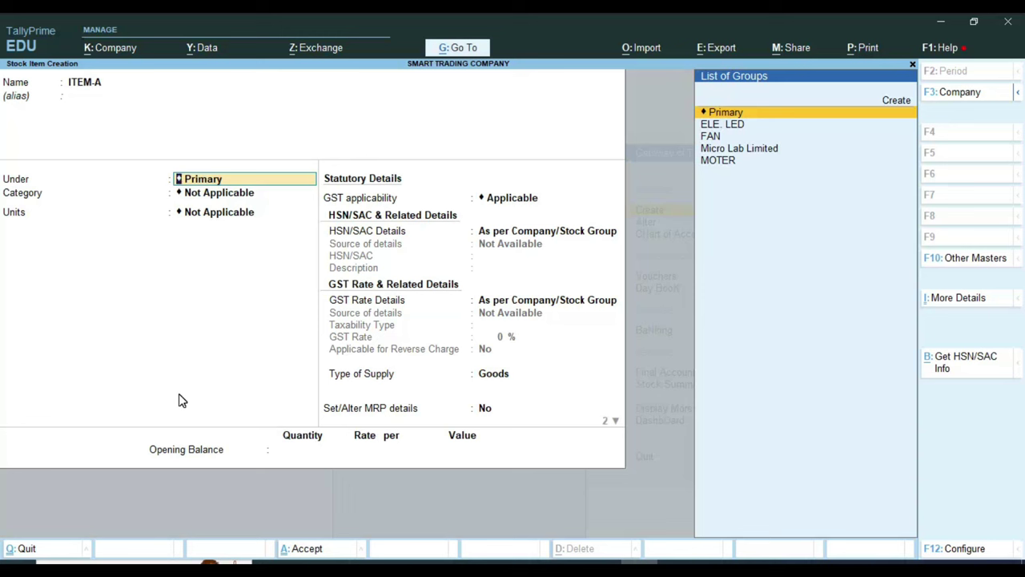
pyautogui.press('Return')
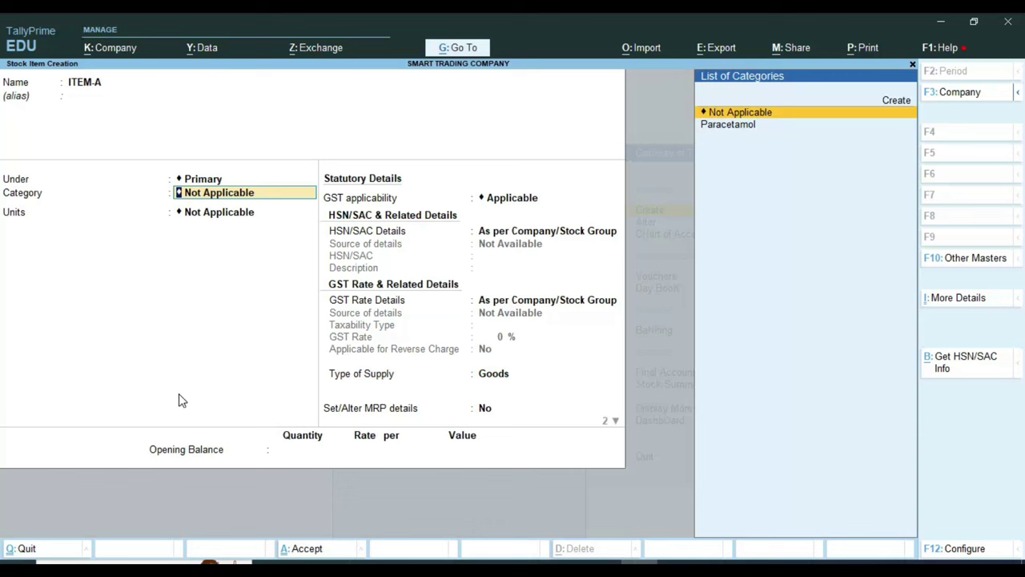
pyautogui.press('Return')
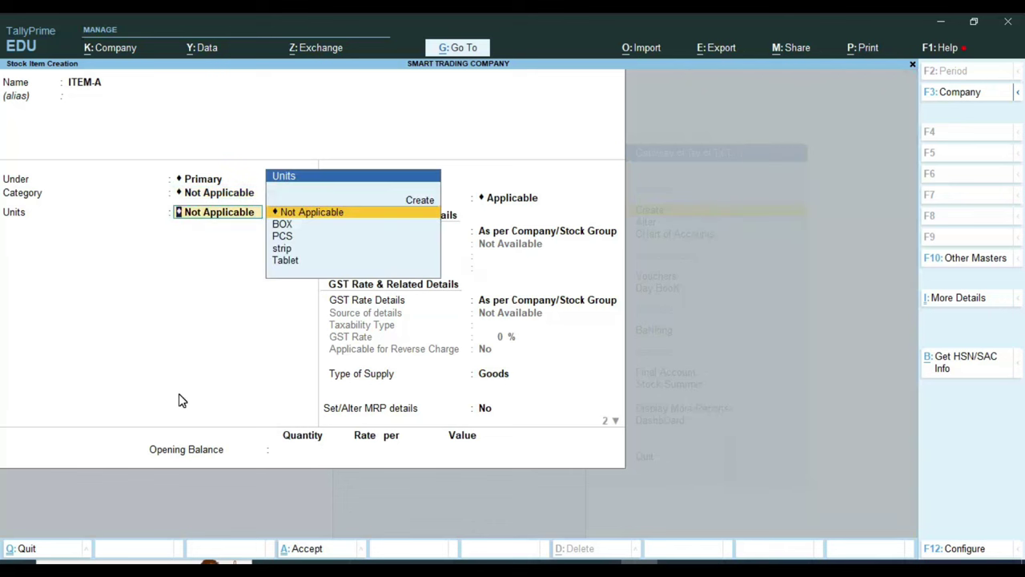
# Step: Set unit PCS with UQC PCS-PIECES and 0 decimals, no alternate unit or batches
pyautogui.press('Down')
pyautogui.press('Down')
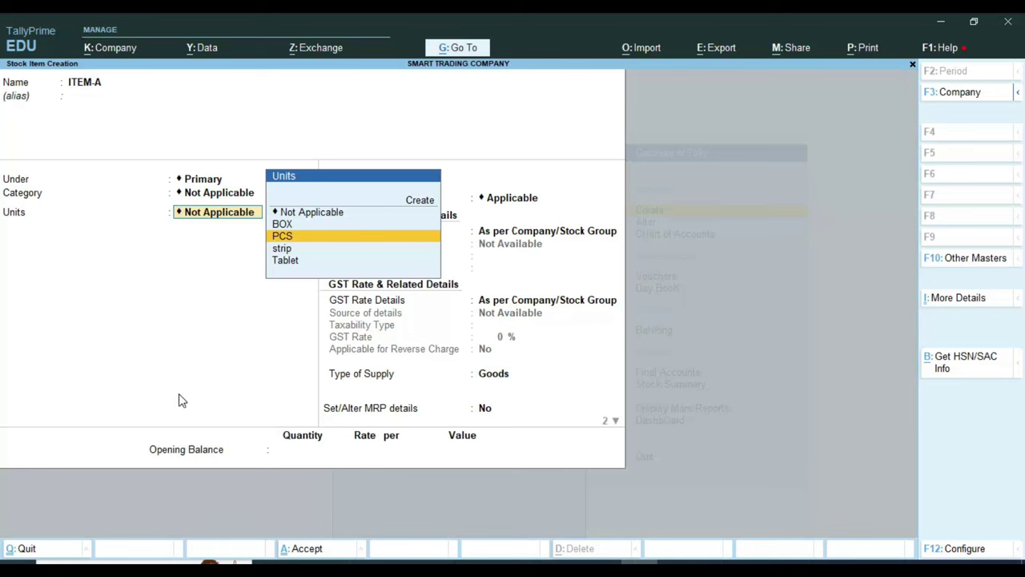
pyautogui.press('Return')
pyautogui.press('BackSpace')
pyautogui.hotkey('ctrl', 'Return')
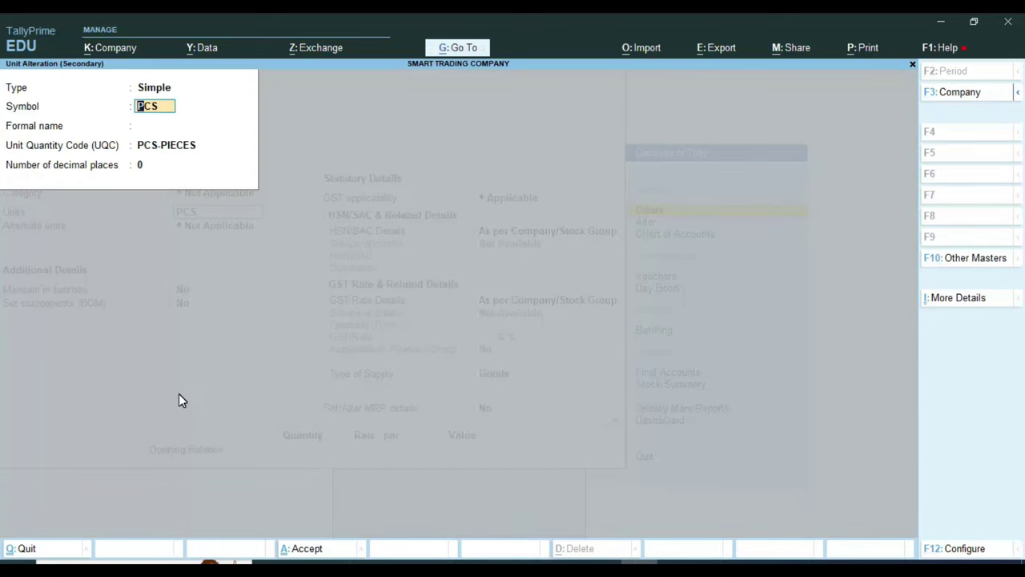
pyautogui.press('Return')
pyautogui.press('Return')
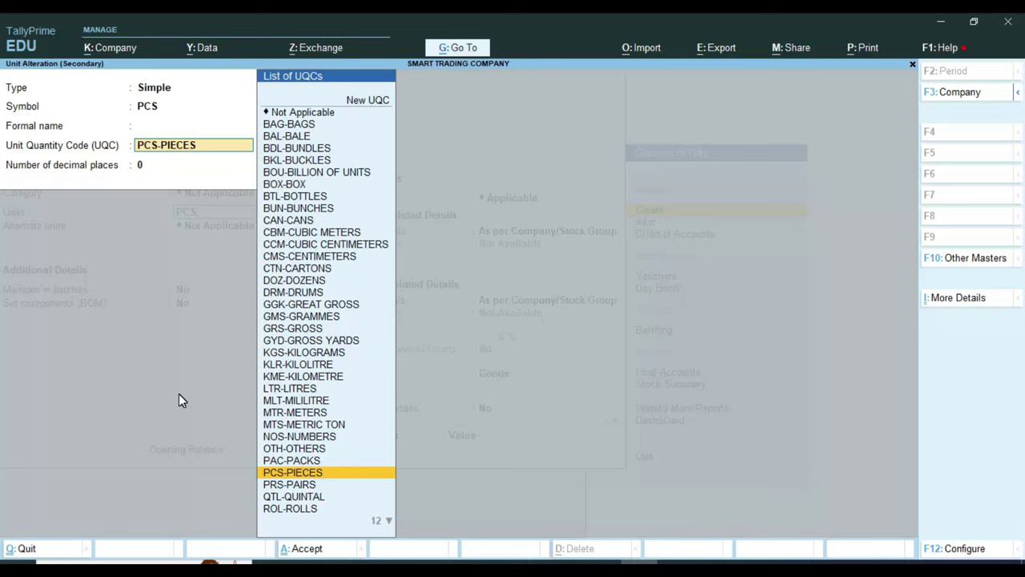
pyautogui.press('Return')
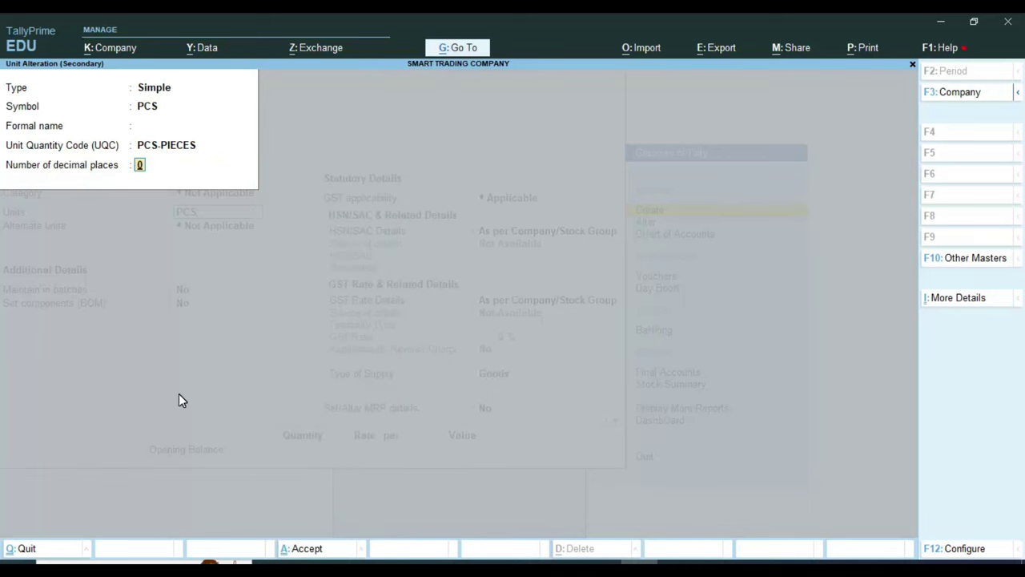
pyautogui.press('Return')
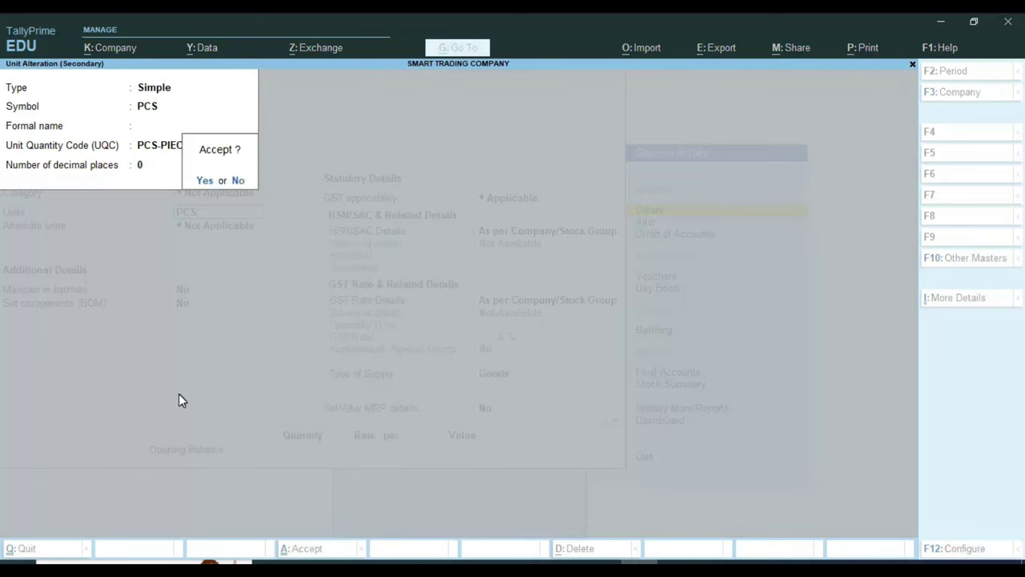
pyautogui.press('Return')
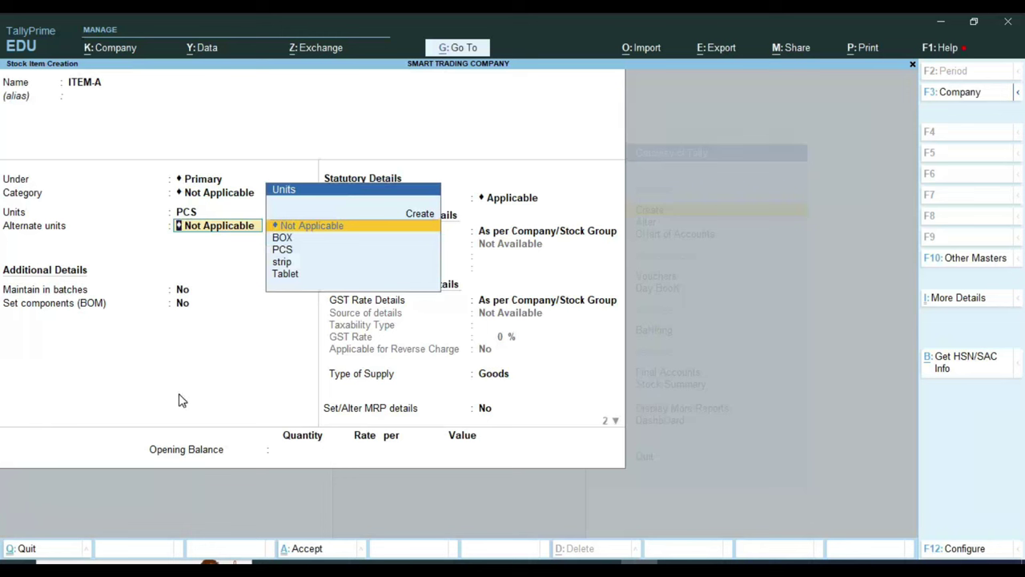
pyautogui.press('Return')
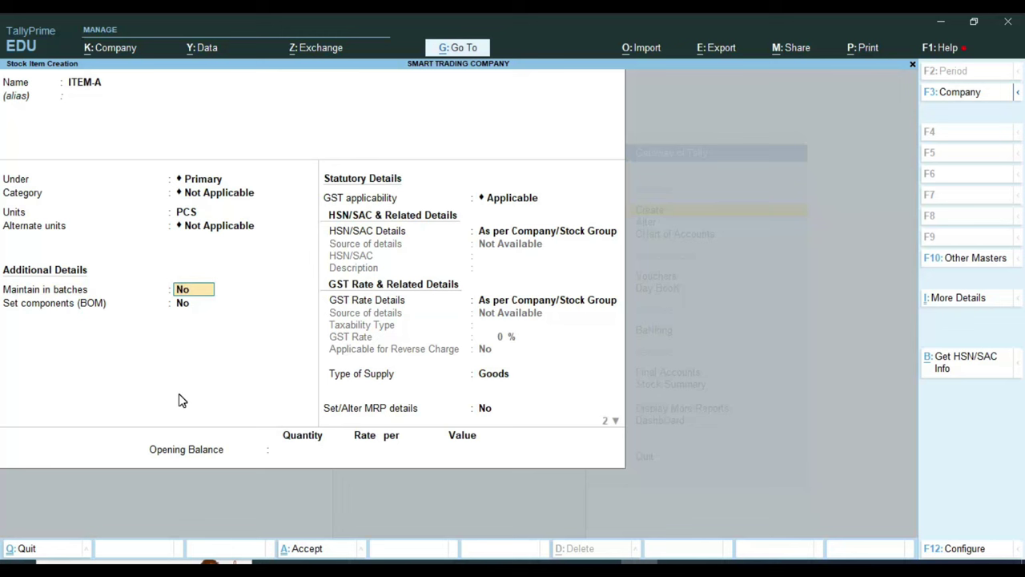
pyautogui.press('Return')
pyautogui.press('Return')
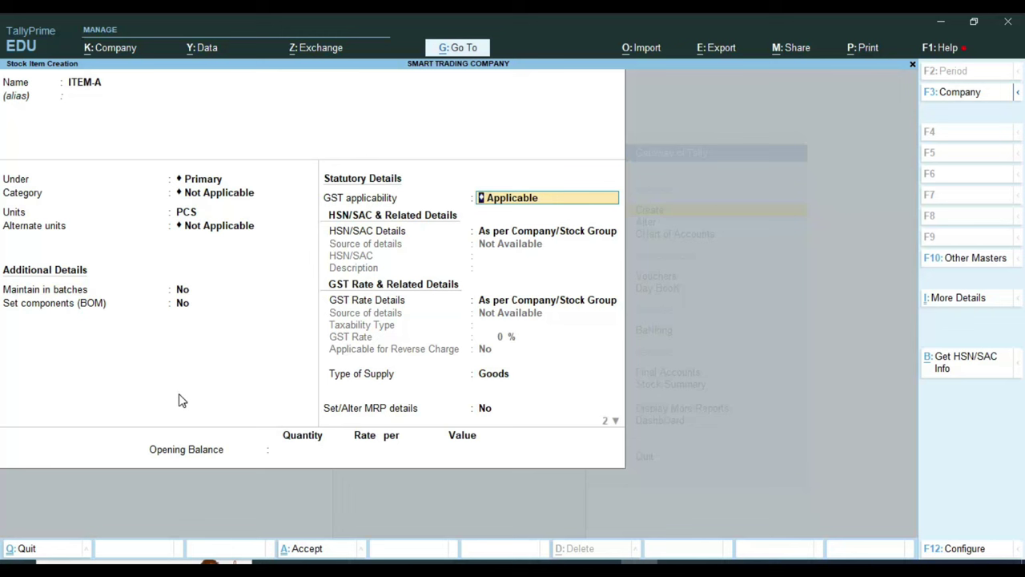
# Step: Set GST Applicable and choose Specify Details Here for HSN/SAC details
pyautogui.press('BackSpace')
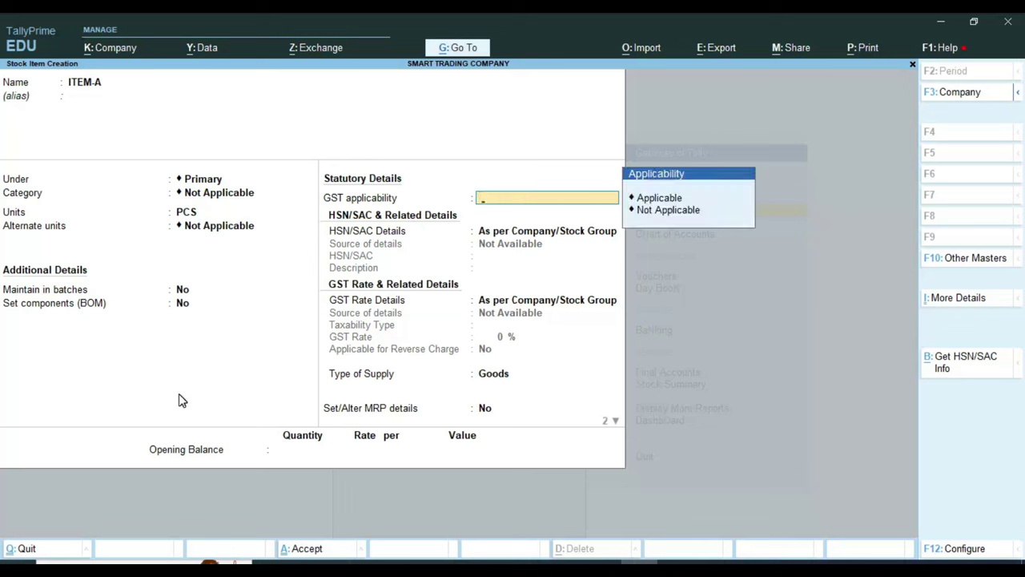
pyautogui.press('Down')
pyautogui.press('Up')
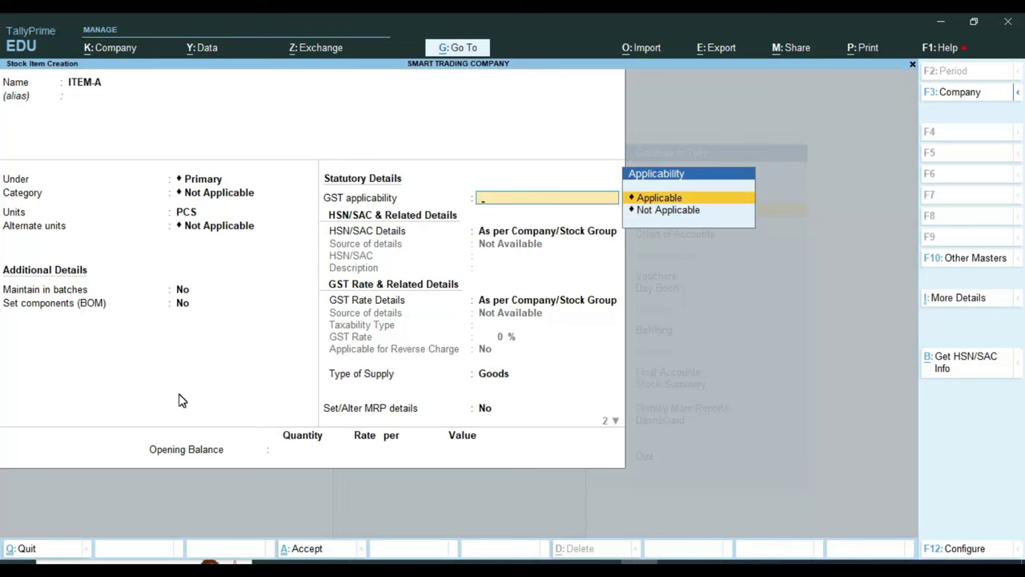
pyautogui.press('Return')
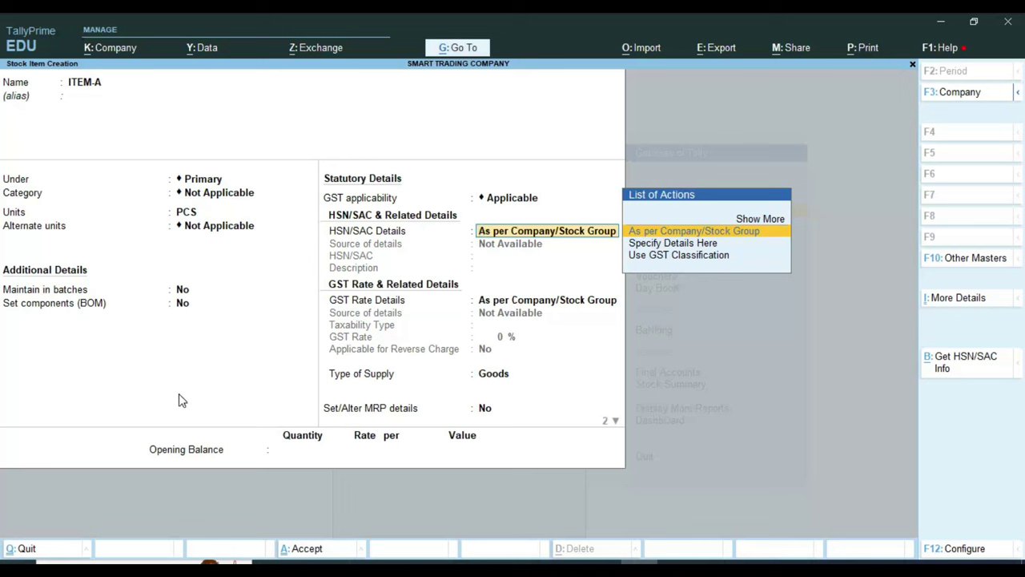
pyautogui.press('Down')
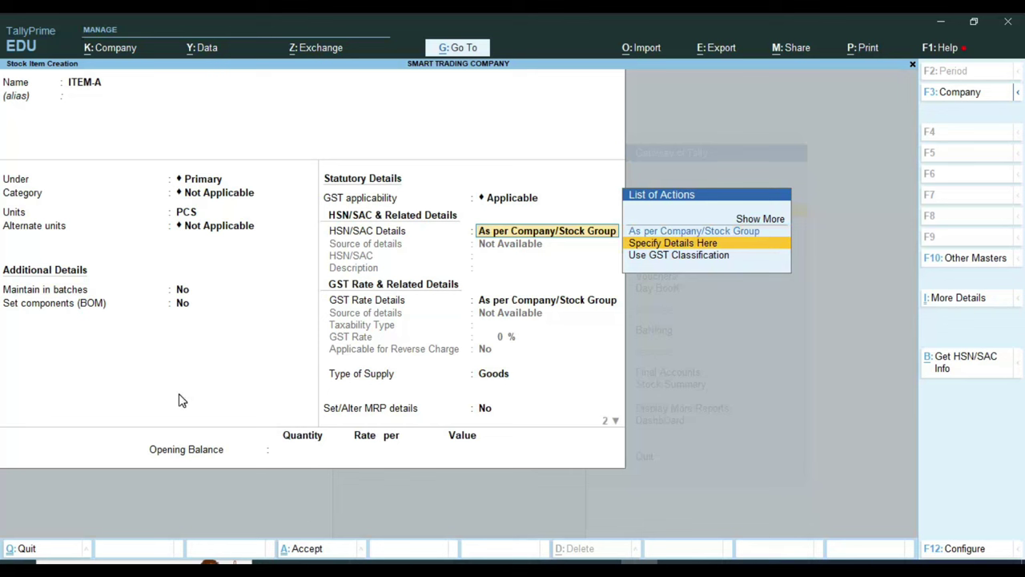
pyautogui.press('Return')
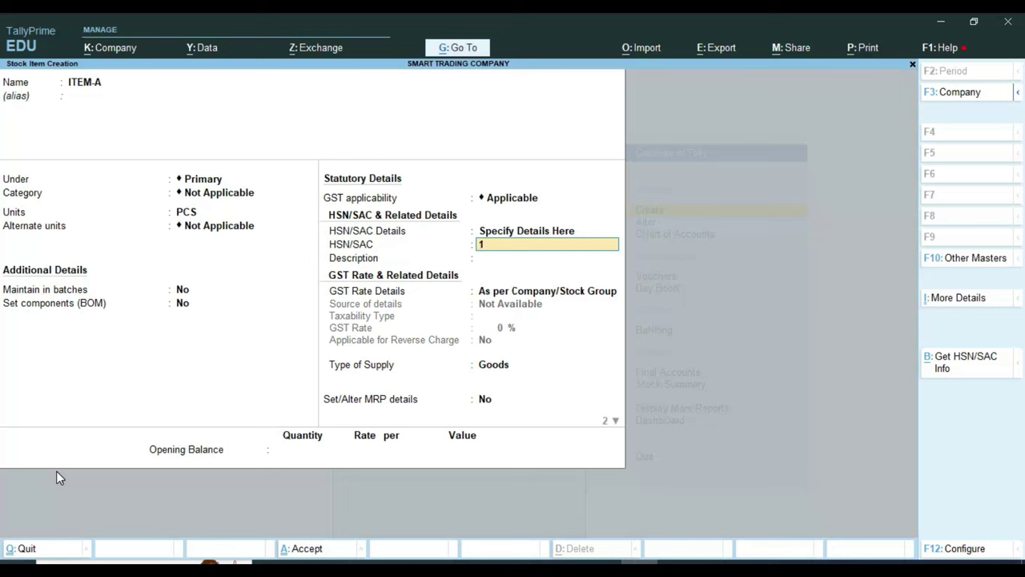
# Step: Enter HSN code 123456 with description 'COSMETIC'
pyautogui.write('23456')
pyautogui.press('Return')
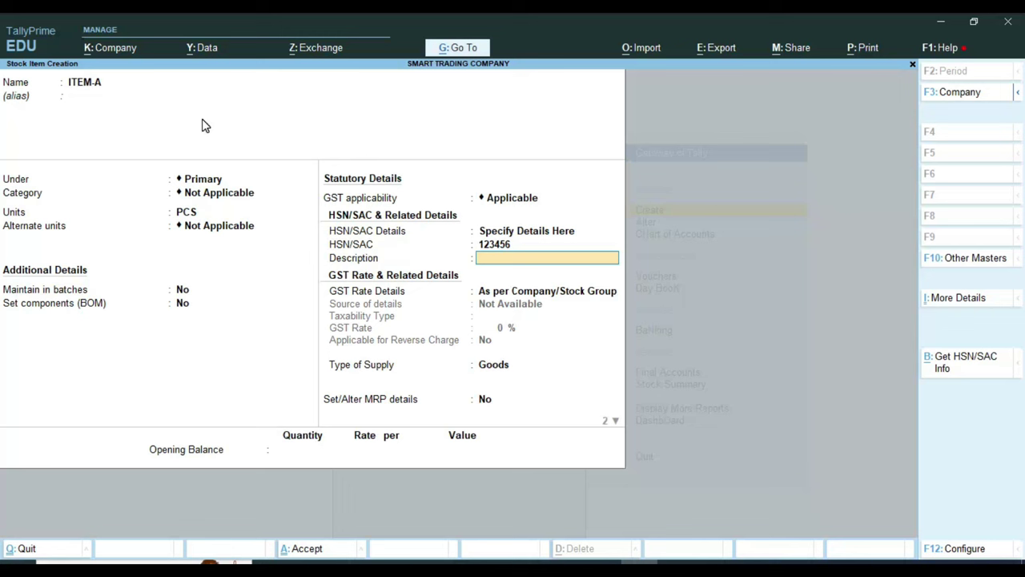
pyautogui.write('COSMETIC')
pyautogui.press('Return')
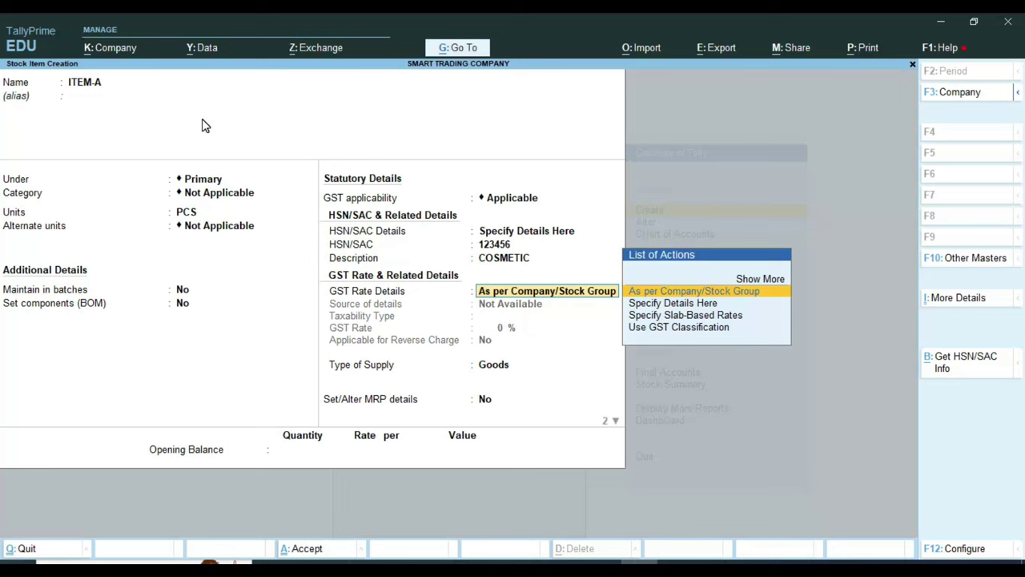
# Step: Specify ITEM-A's GST rate details here, with taxability type Taxable
pyautogui.press('Down')
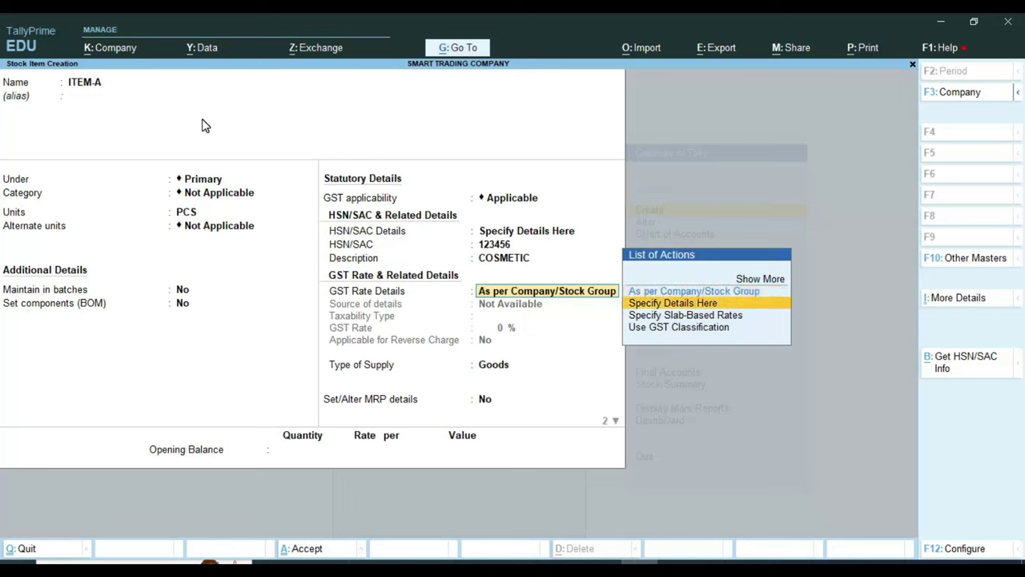
pyautogui.press('Return')
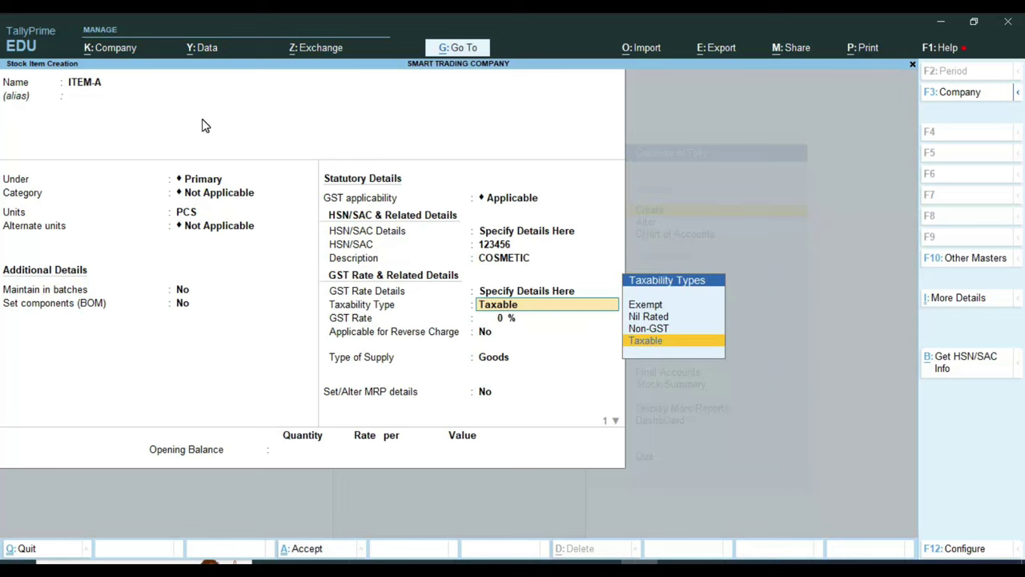
pyautogui.press('Up')
pyautogui.press('Up')
pyautogui.press('Up')
pyautogui.press('Down')
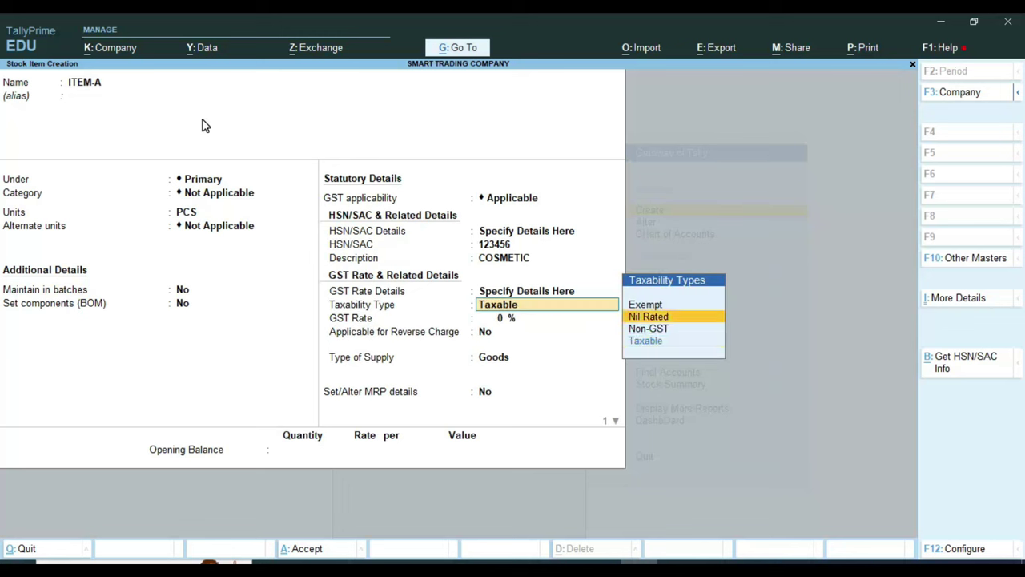
pyautogui.press('Down')
pyautogui.press('Down')
pyautogui.press('Up')
pyautogui.press('Down')
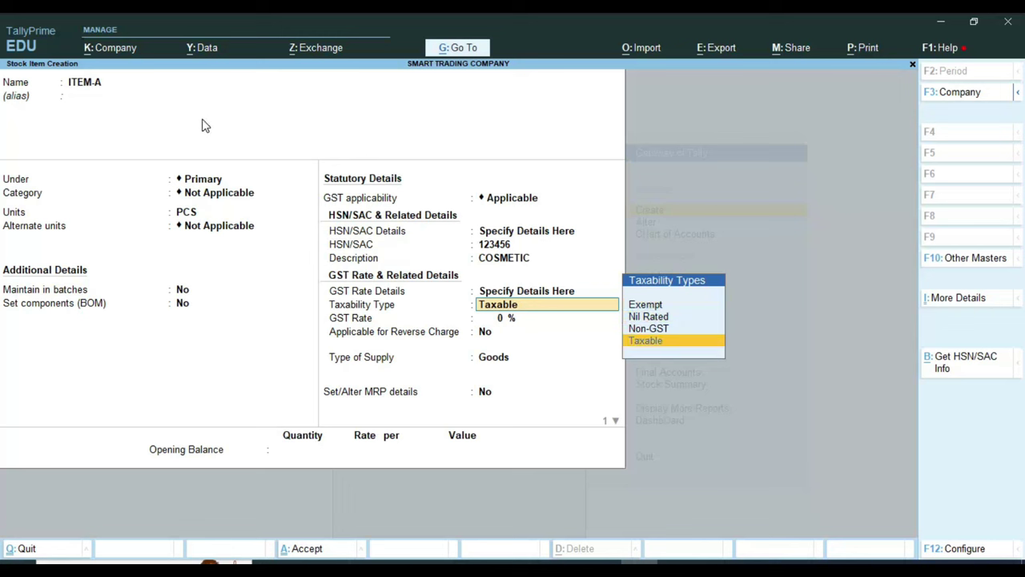
pyautogui.press('Return')
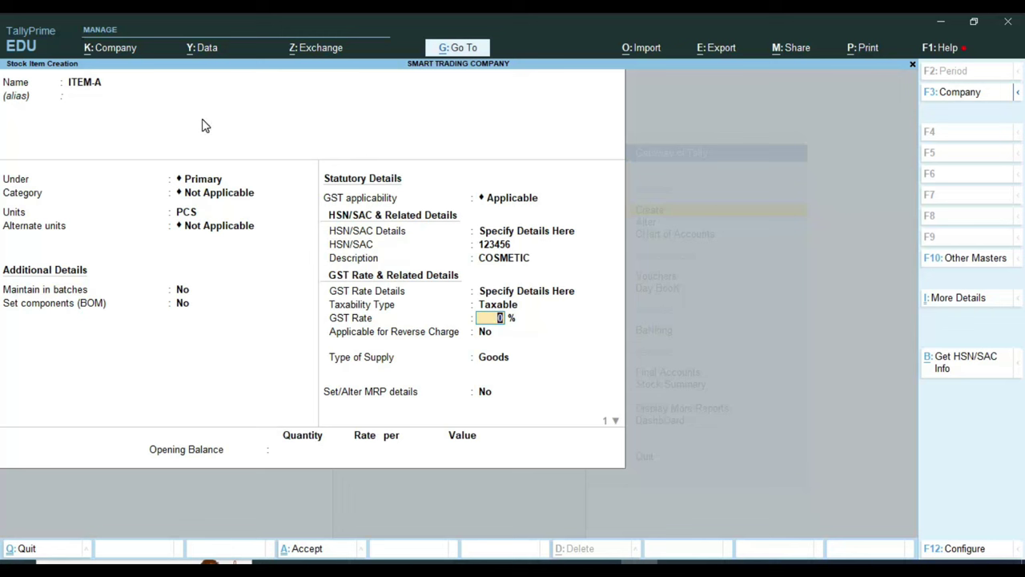
# Step: Enter a 12% GST rate, keep reverse charge No, Goods supply and MRP No, and accept the item
pyautogui.write('12')
pyautogui.press('Return')
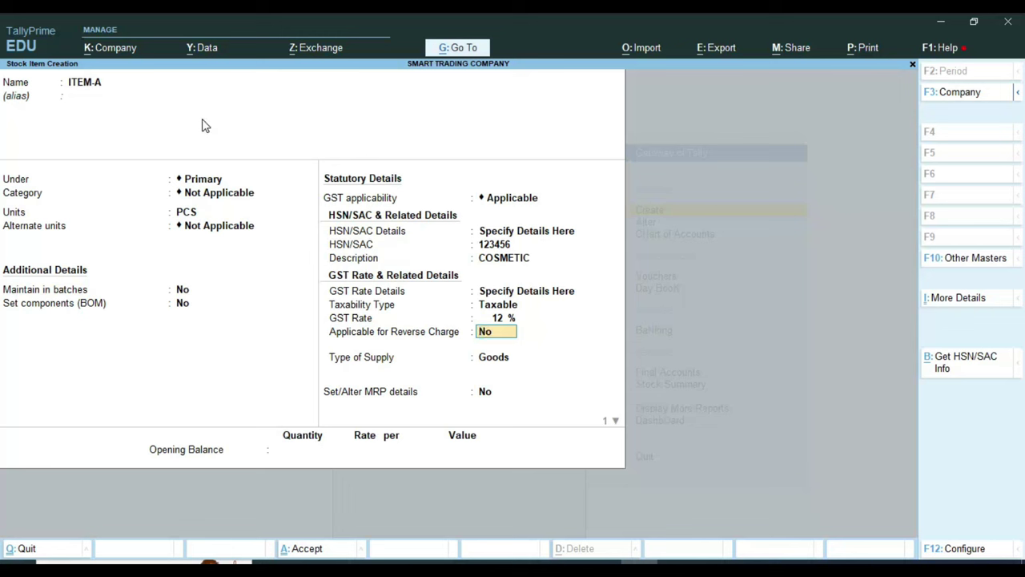
pyautogui.press('Return')
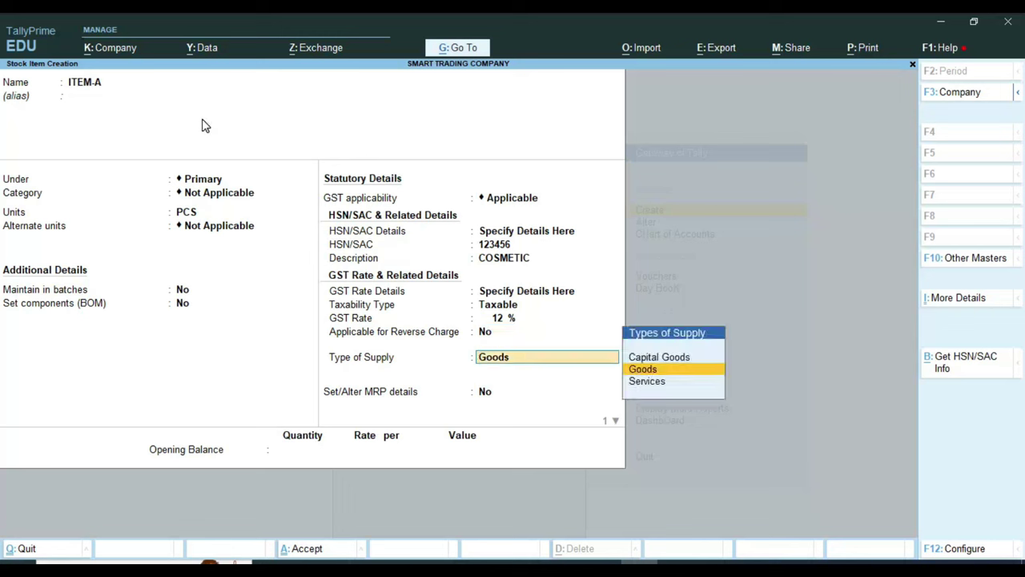
pyautogui.press('Return')
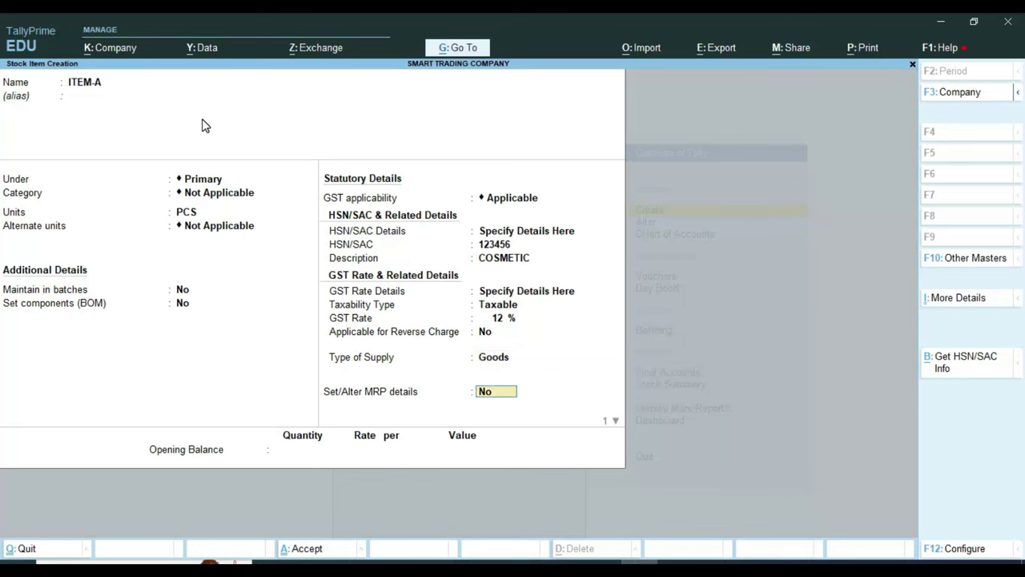
pyautogui.press('Return')
pyautogui.press('Return')
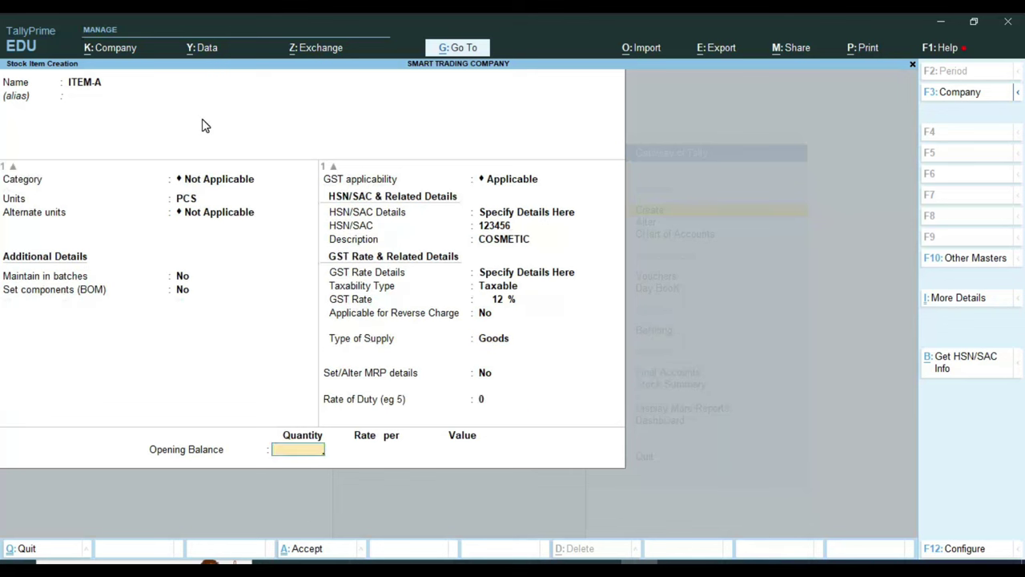
pyautogui.press('Return')
pyautogui.press('Return')
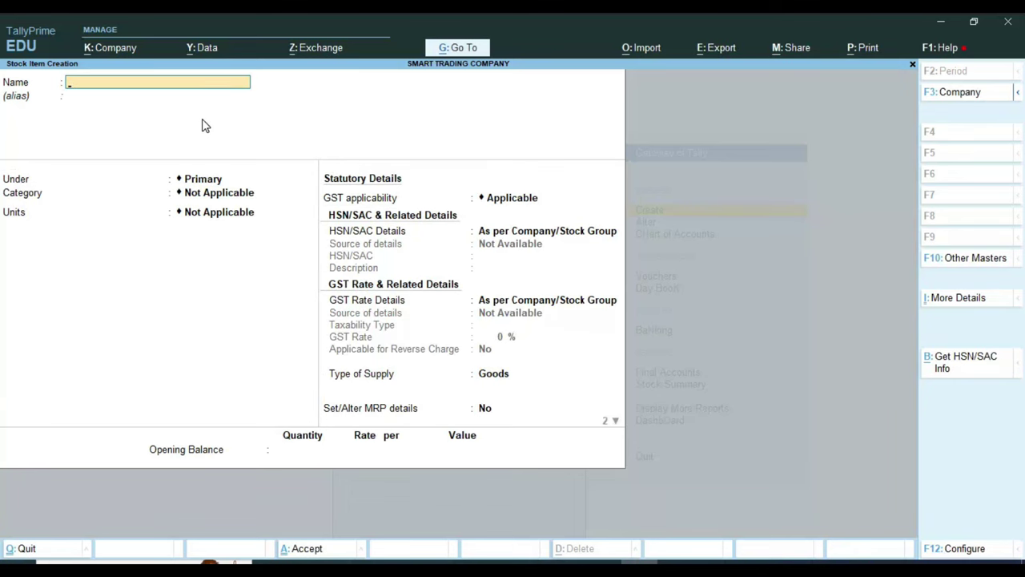
# Step: Start a new Sales voucher (F8) and change its date to 1-Jan-24
pyautogui.press('Escape')
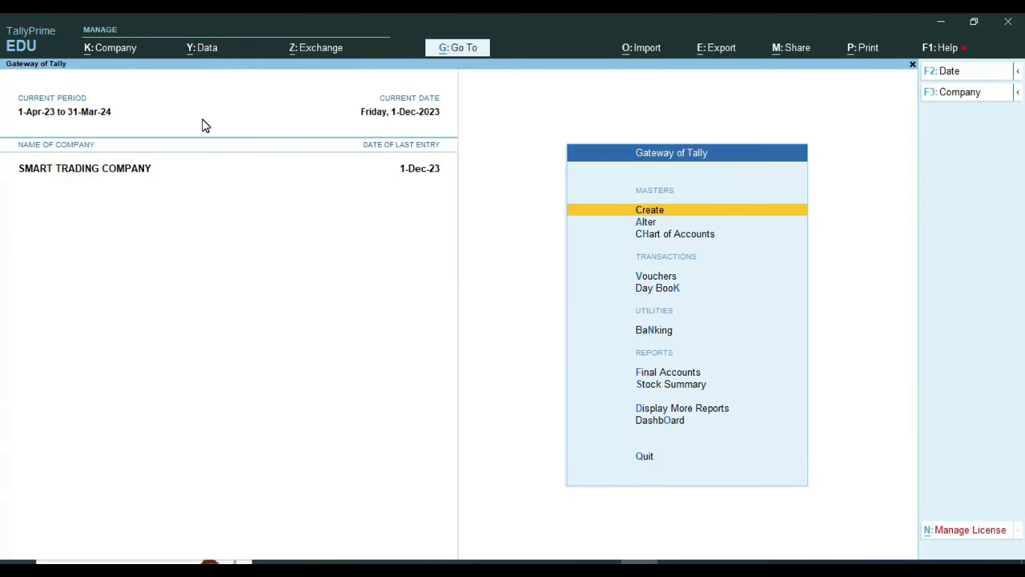
pyautogui.press('Down')
pyautogui.press('Down')
pyautogui.press('Down')
pyautogui.press('Return')
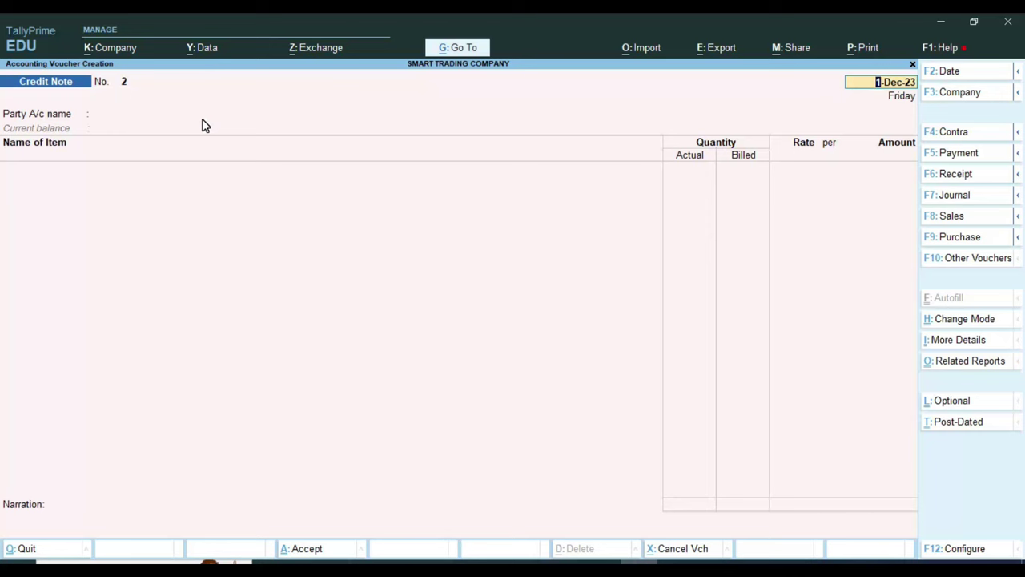
pyautogui.press('F8')
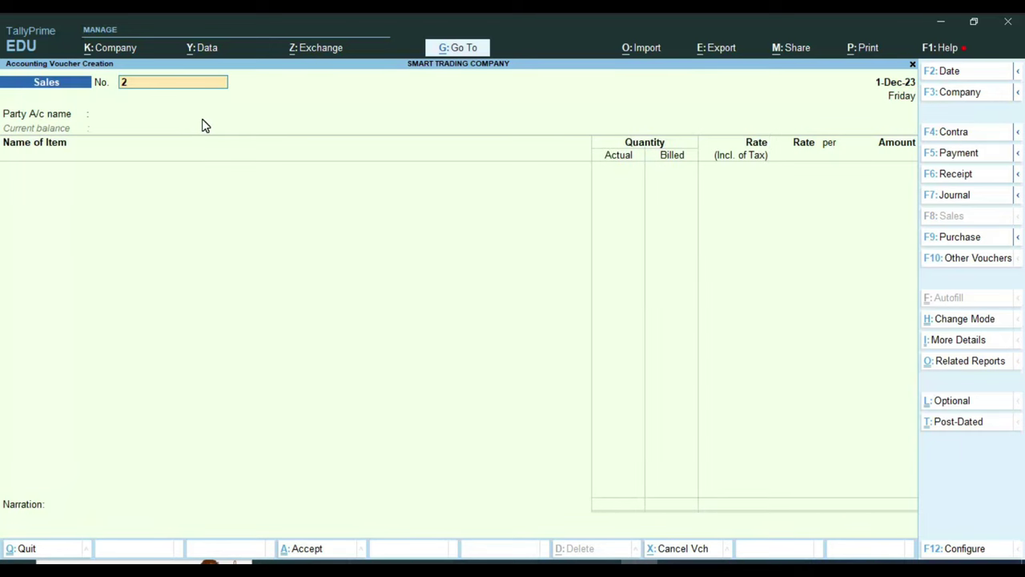
pyautogui.press('Return')
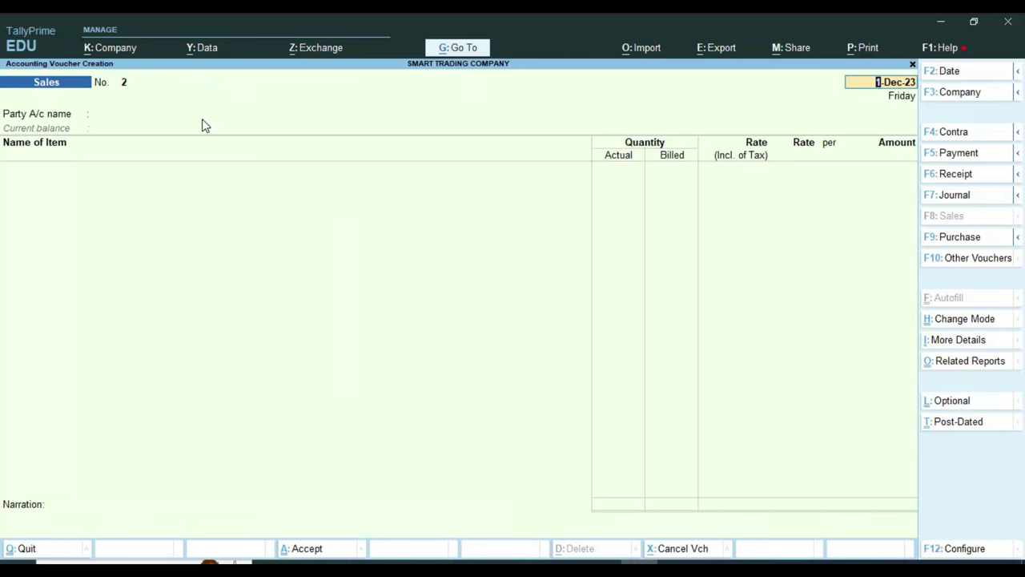
pyautogui.press('F2')
pyautogui.write('1-1')
pyautogui.press('Return')
pyautogui.press('Return')
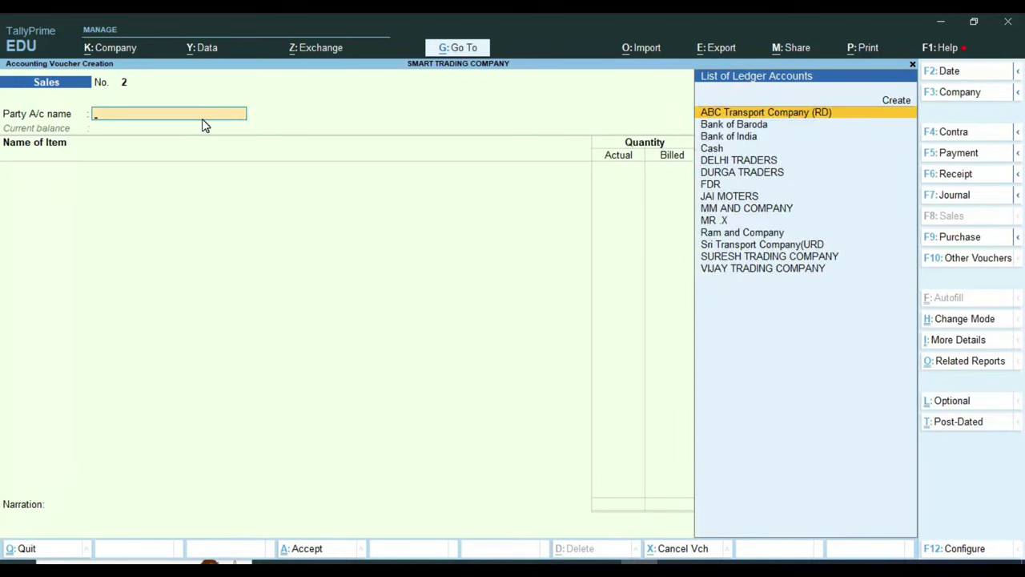
# Step: Select MR .X as party, skip Dispatch Details, and bring up Voucher Configuration (F12)
pyautogui.write('MR')
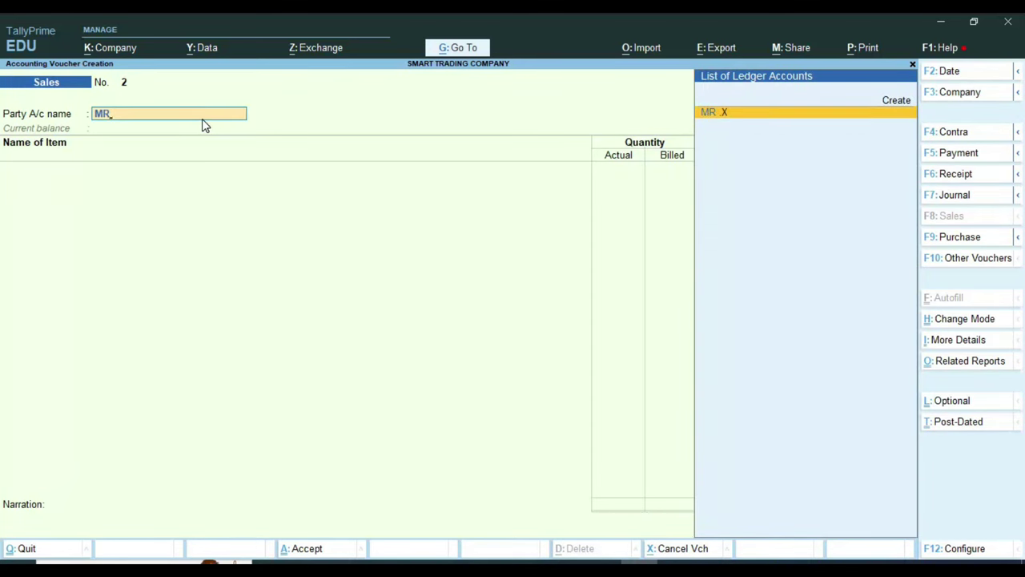
pyautogui.press('Return')
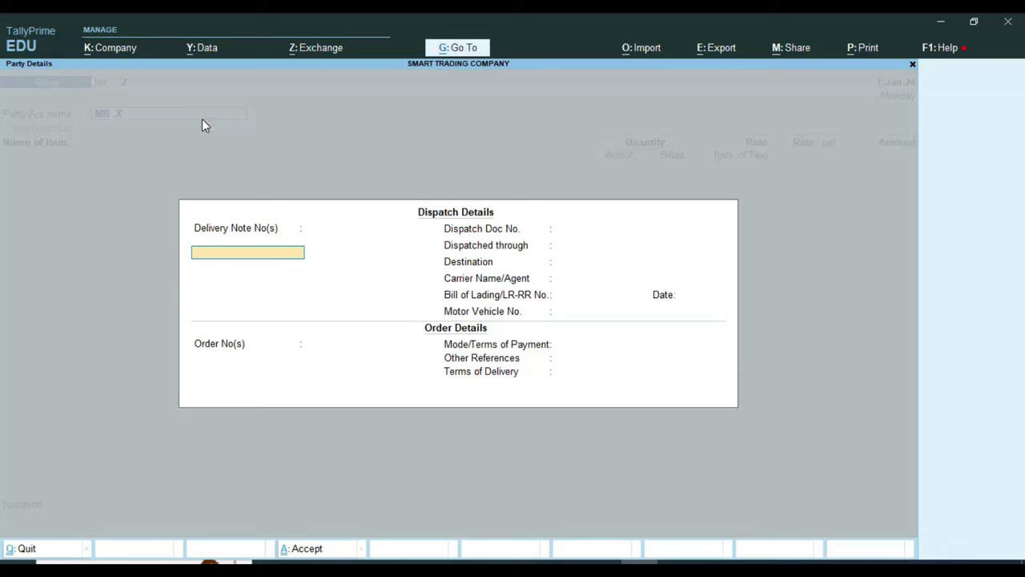
pyautogui.press('Escape')
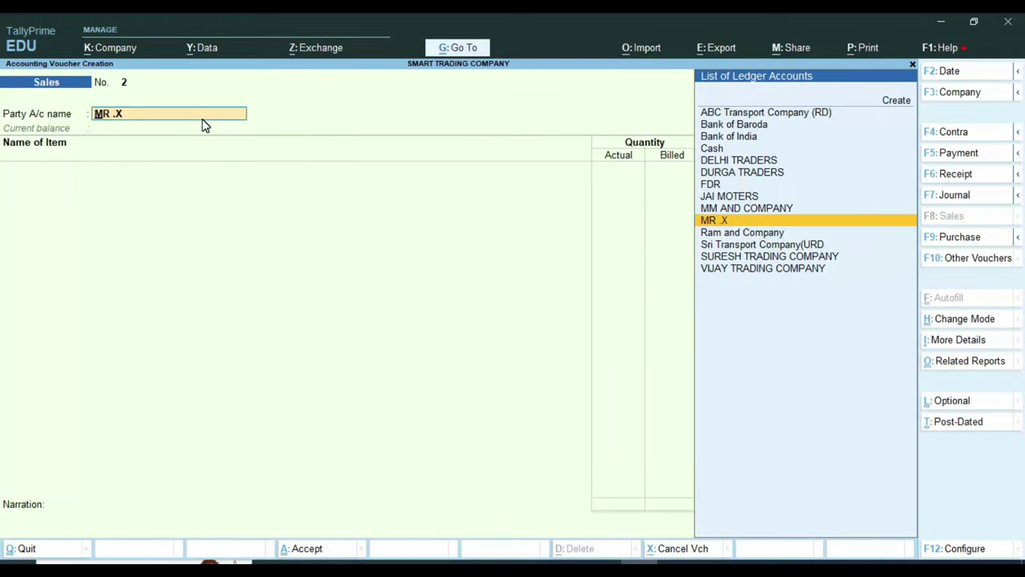
pyautogui.press('Return')
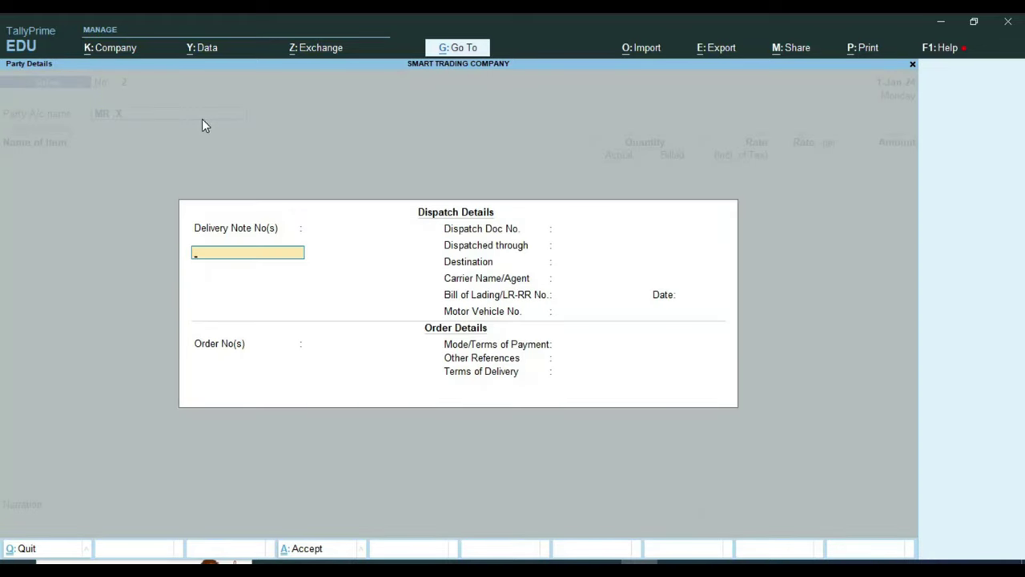
pyautogui.press('Escape')
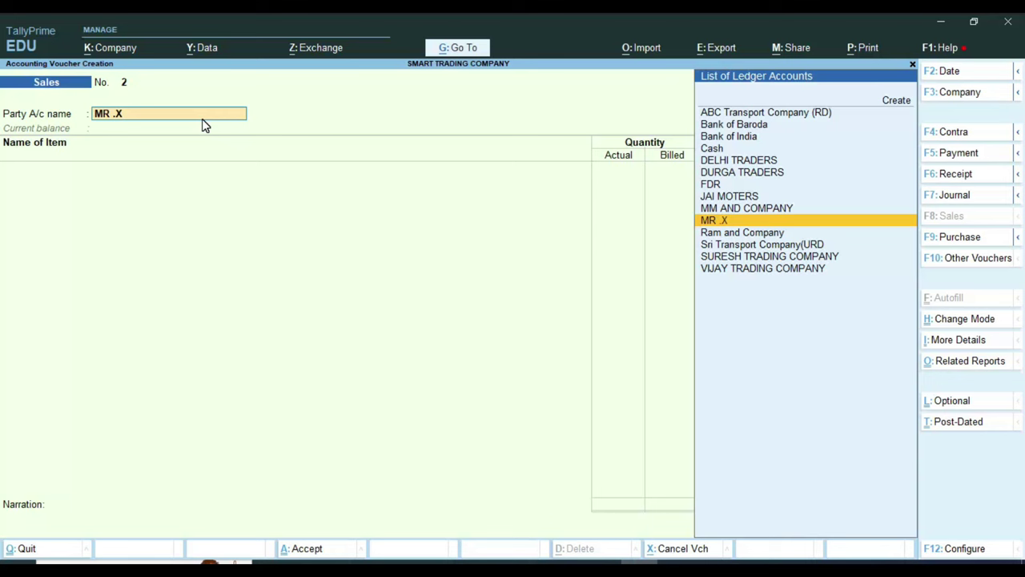
pyautogui.press('F12')
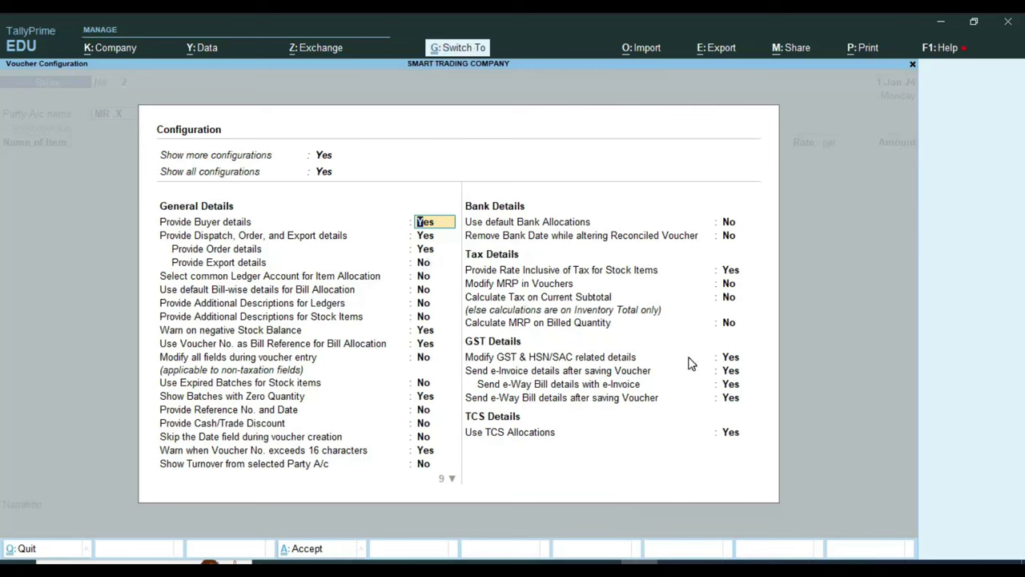
# Step: Enter delivery note number 5547 dated 1-Jan-24 in the dispatch details
pyautogui.hotkey('ctrl', 'a')
pyautogui.press('Return')
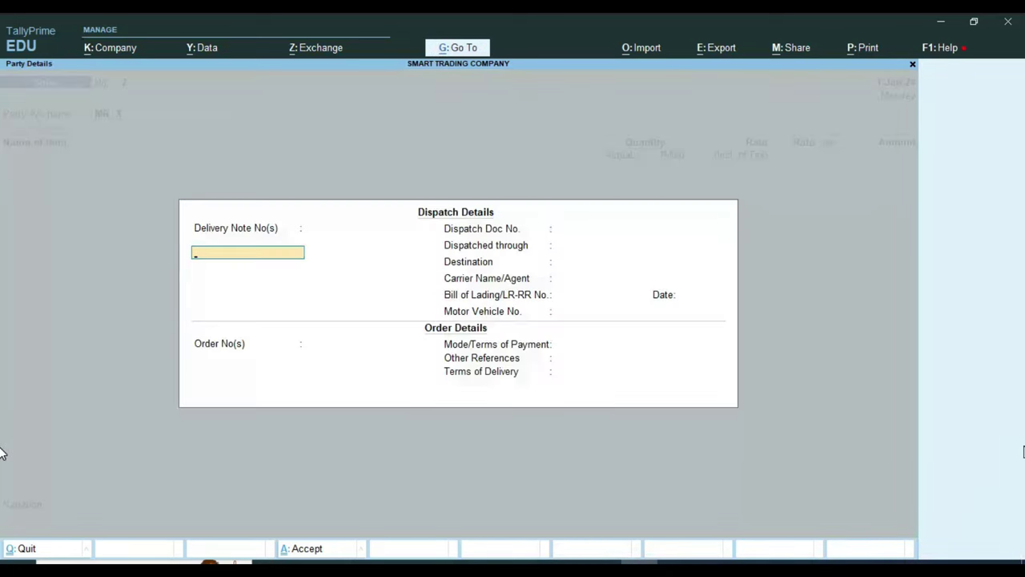
pyautogui.press('Return')
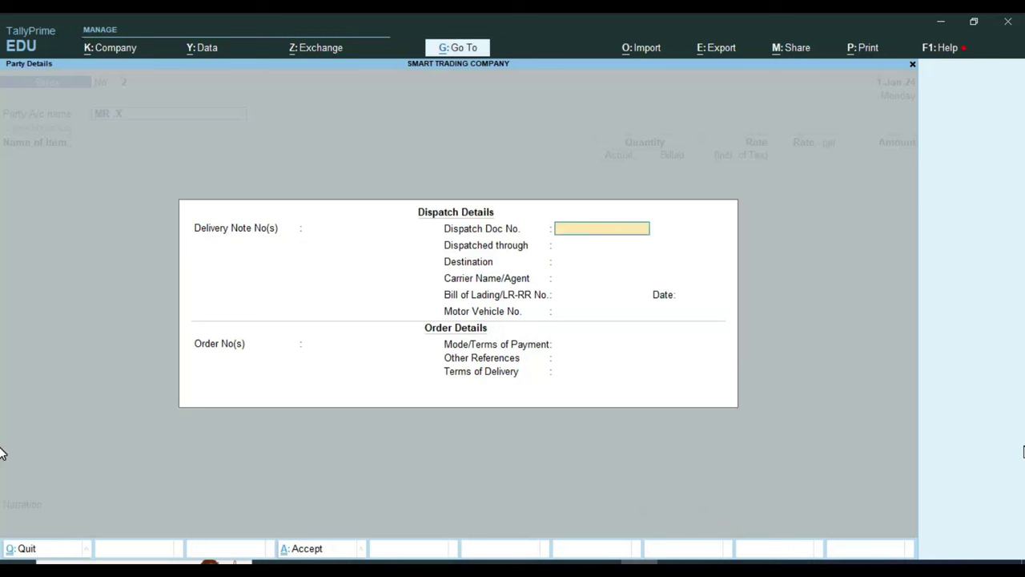
pyautogui.press('BackSpace')
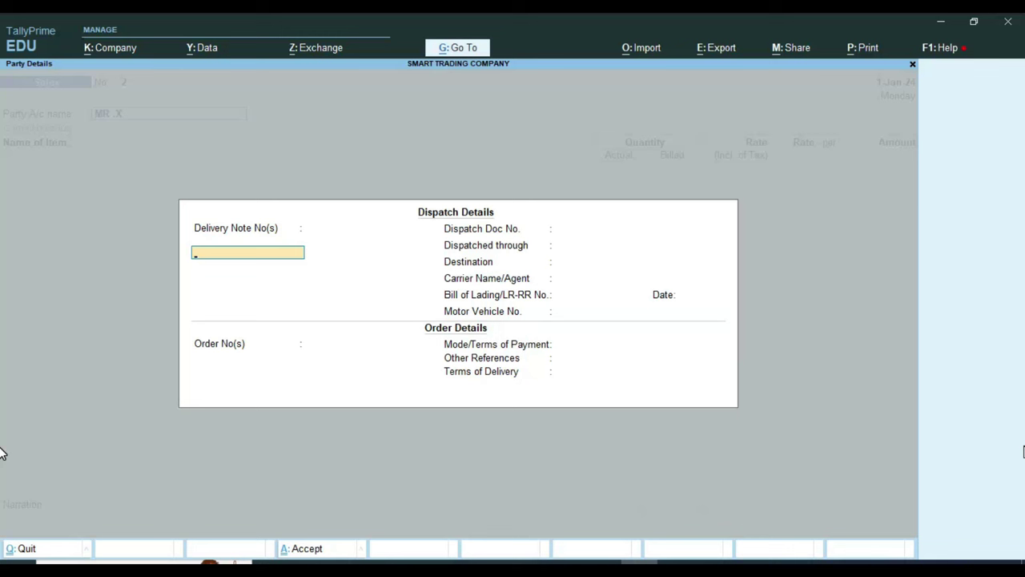
pyautogui.write('5547')
pyautogui.press('Return')
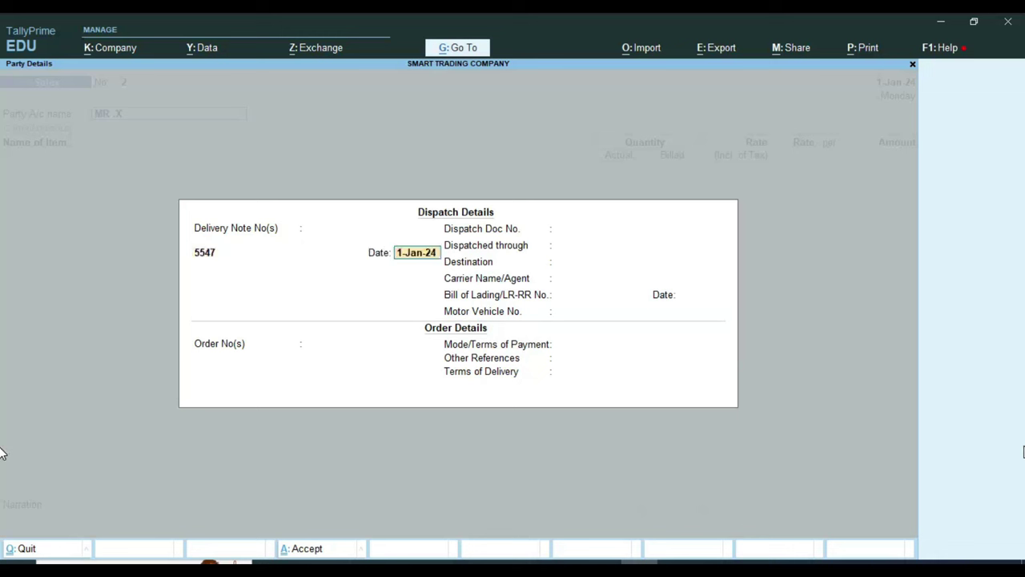
pyautogui.press('Return')
# Step: Record dispatch document 2, BY TRANSPORT, destination BY CTRUCK, carrier NEW JANTA TRANSPORT
pyautogui.press('Return')
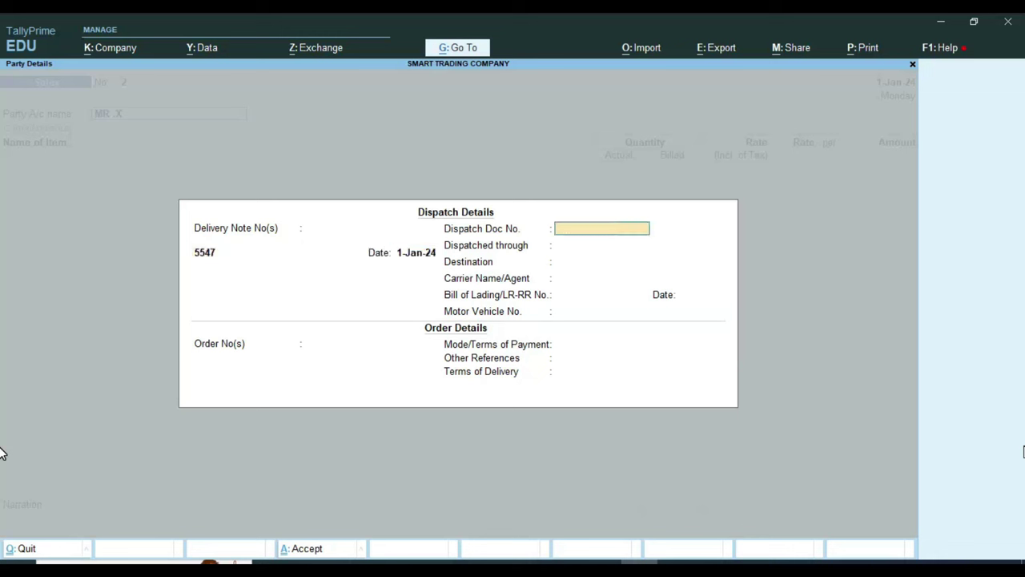
pyautogui.write('2')
pyautogui.press('Return')
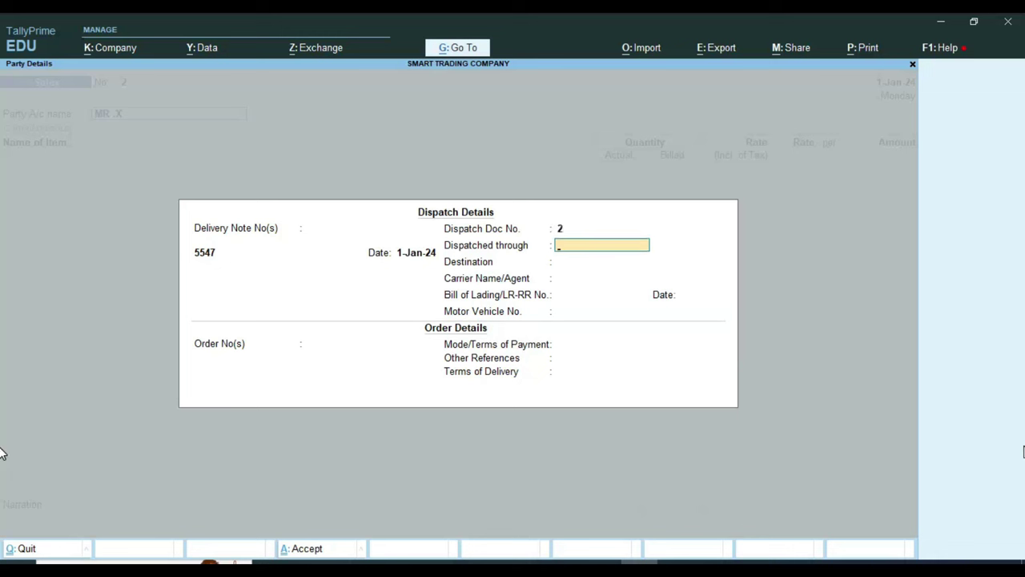
pyautogui.write('BY TRAN')
pyautogui.write('SPORT')
pyautogui.press('Return')
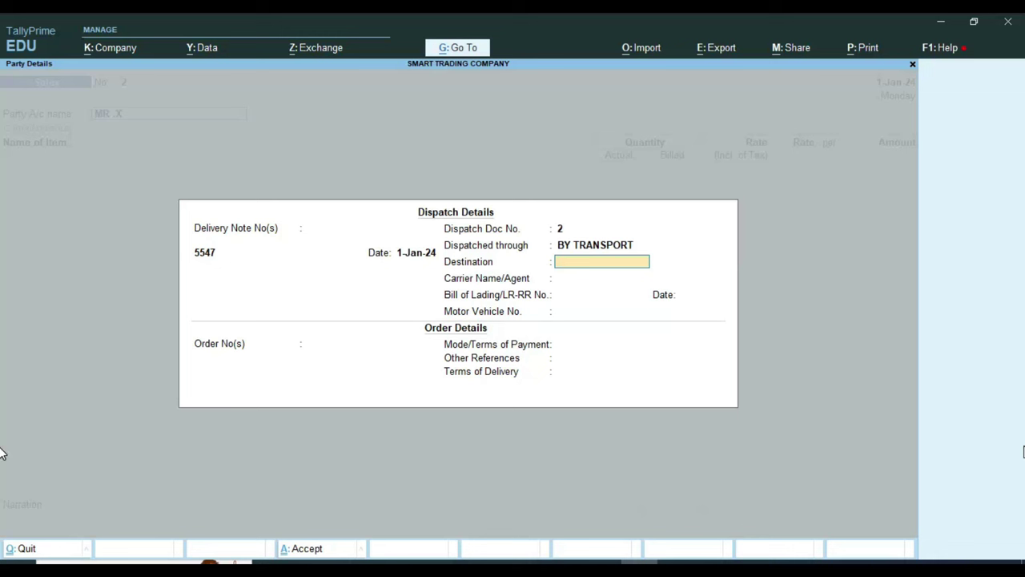
pyautogui.write('BY CTRUCK')
pyautogui.press('Return')
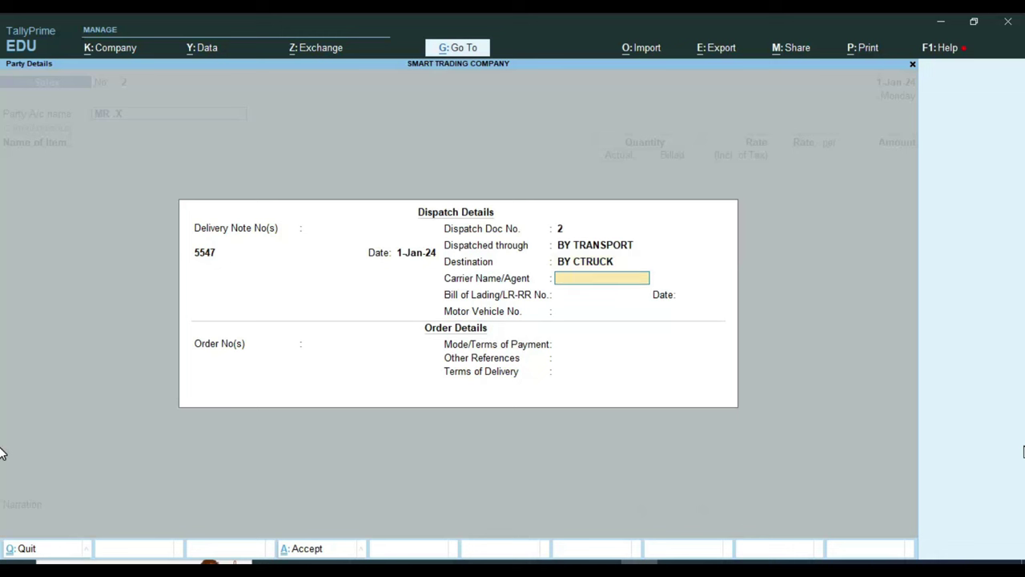
pyautogui.write('NEW JANTA TRANSPORT')
pyautogui.press('Return')
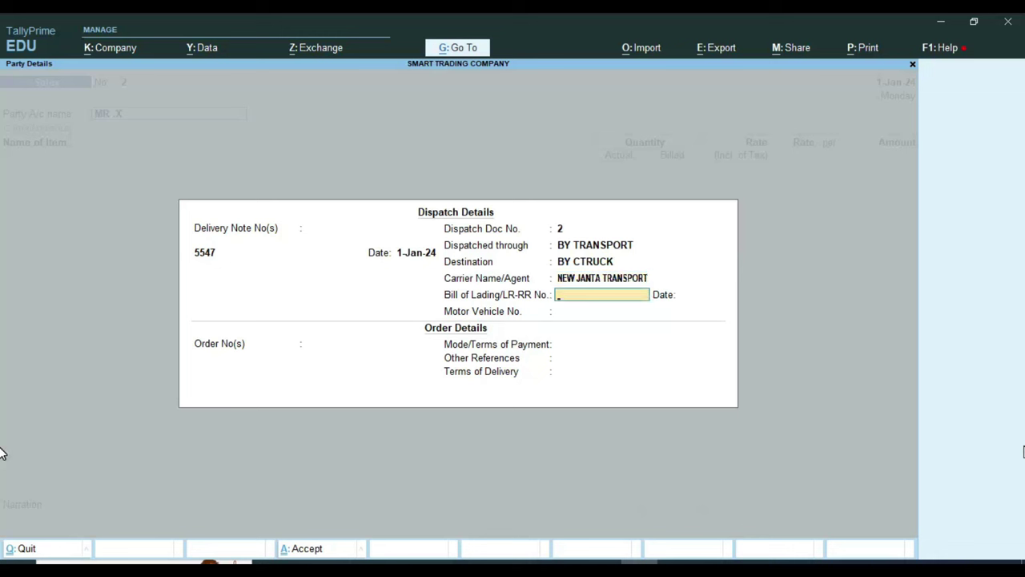
# Step: Enter bill of lading 6985 dated 1-Apr-24 and vehicle number RJ13-000000
pyautogui.write('6985')
pyautogui.press('Return')
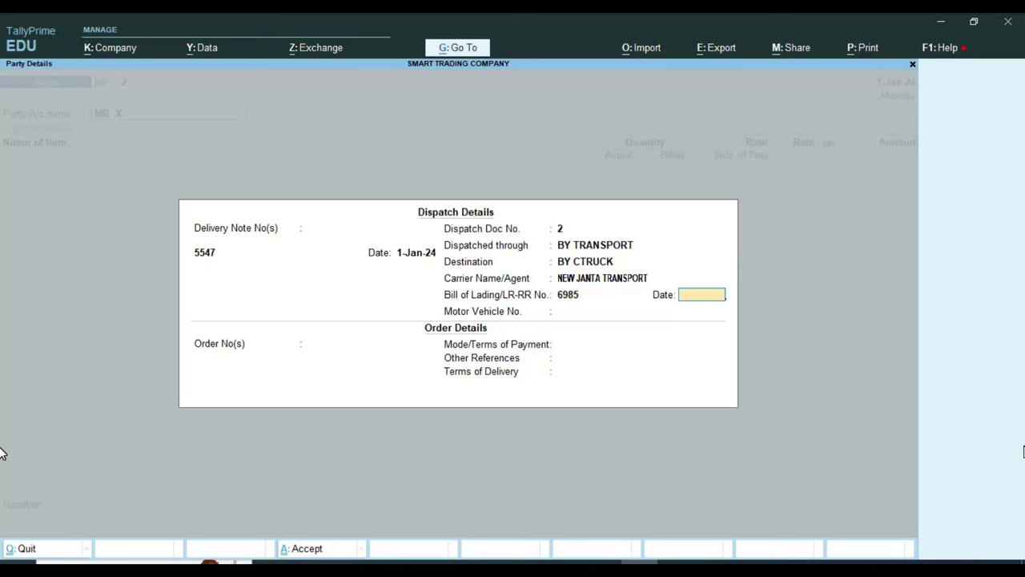
pyautogui.write('1-4')
pyautogui.press('Return')
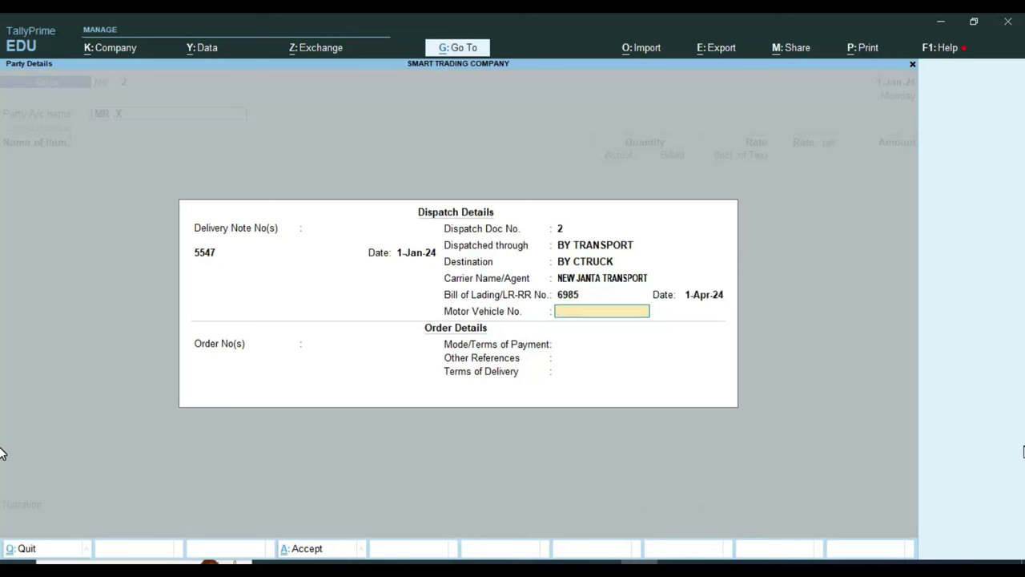
pyautogui.write('RJ13-000000')
pyautogui.press('Return')
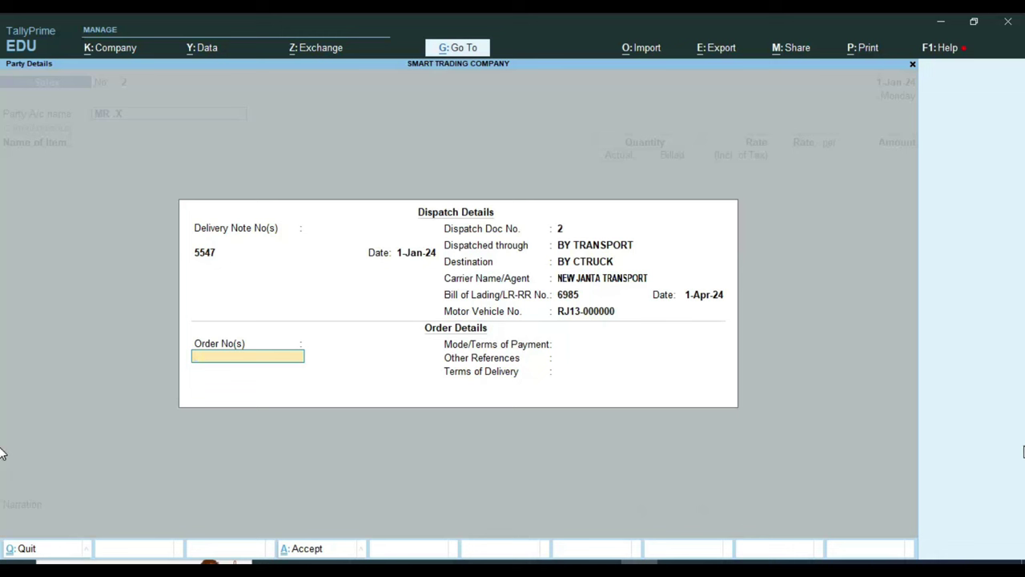
# Step: Fill order number 1, payment terms CASH and delivery terms 1 DAYS
pyautogui.press('Return')
pyautogui.press('Return')
pyautogui.press('Return')
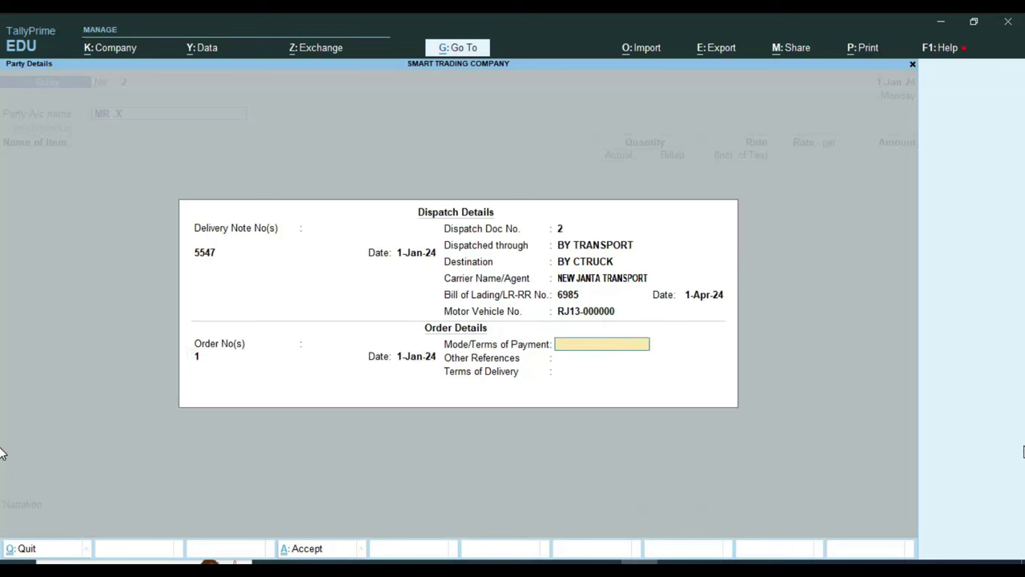
pyautogui.write('CASH')
pyautogui.press('Return')
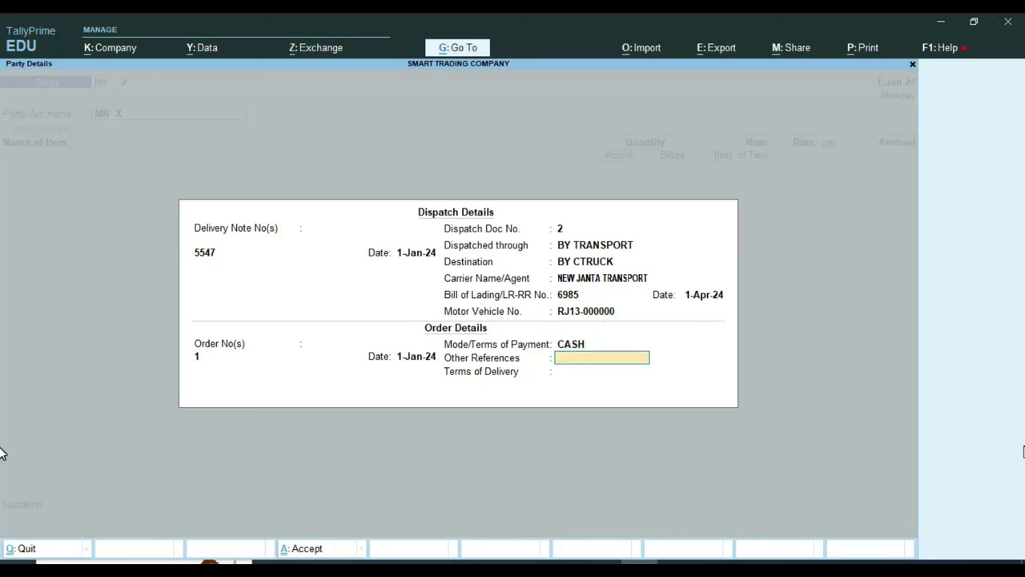
pyautogui.press('Return')
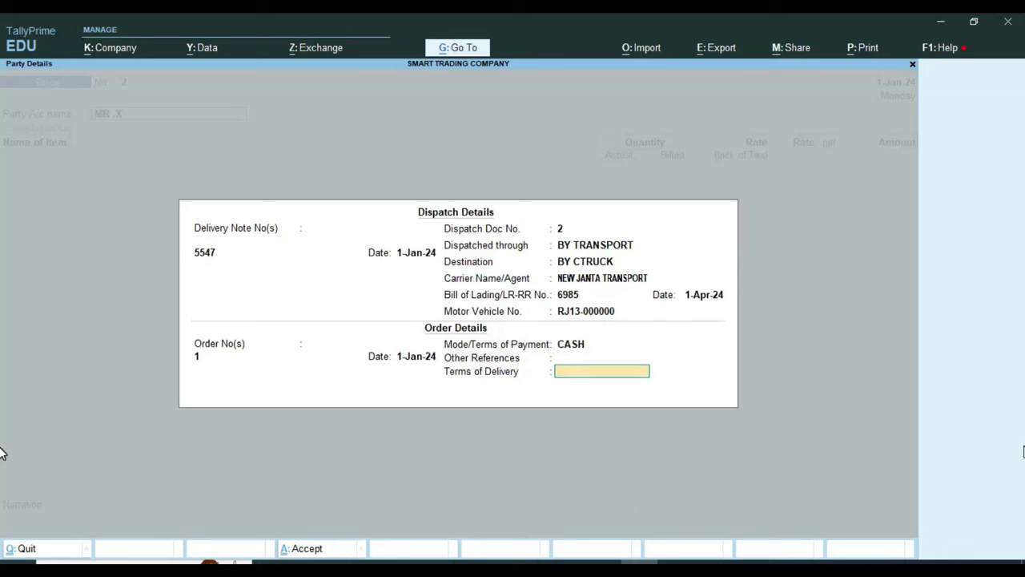
pyautogui.write('1 DAYS')
pyautogui.press('Return')
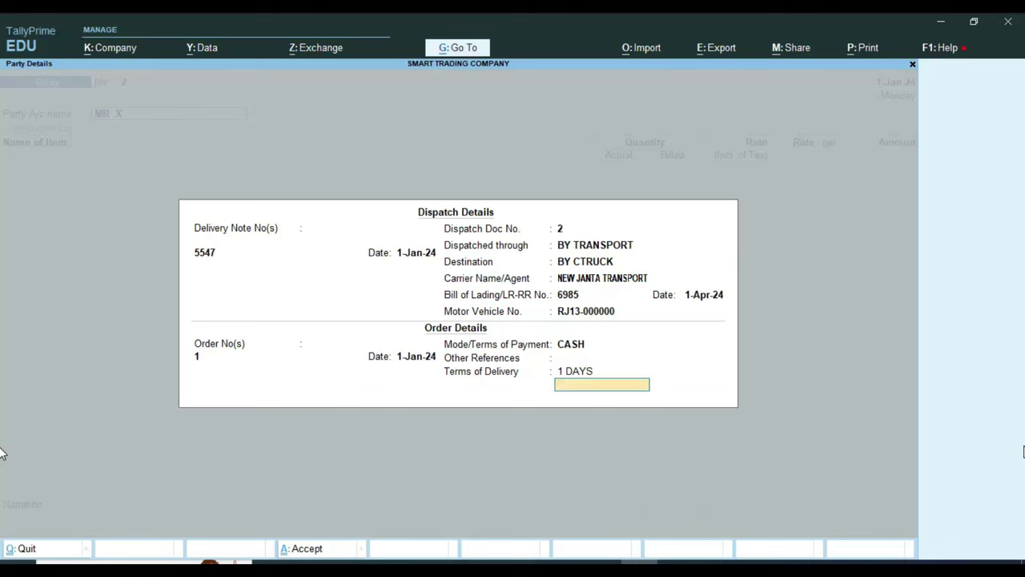
pyautogui.press('Return')
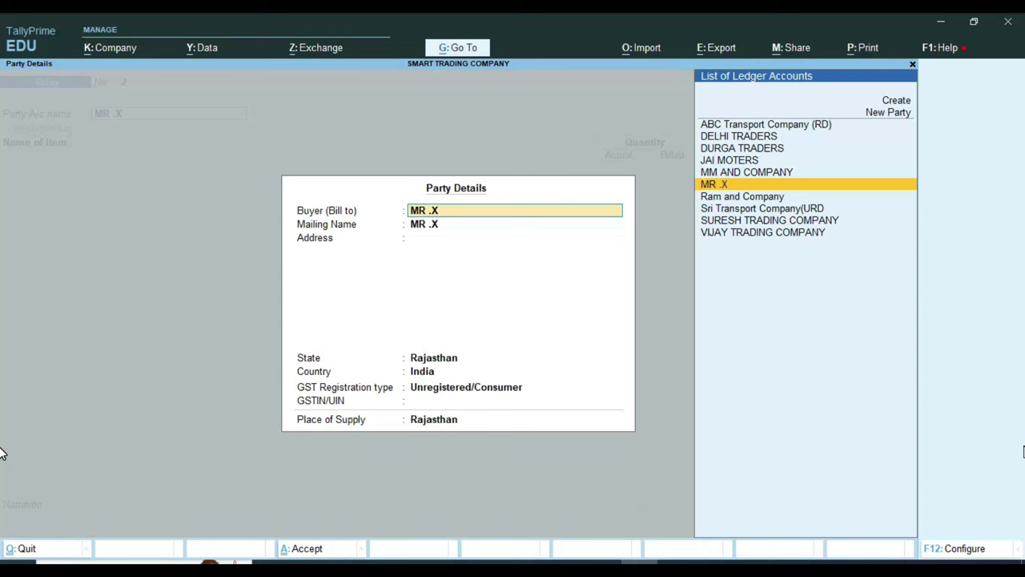
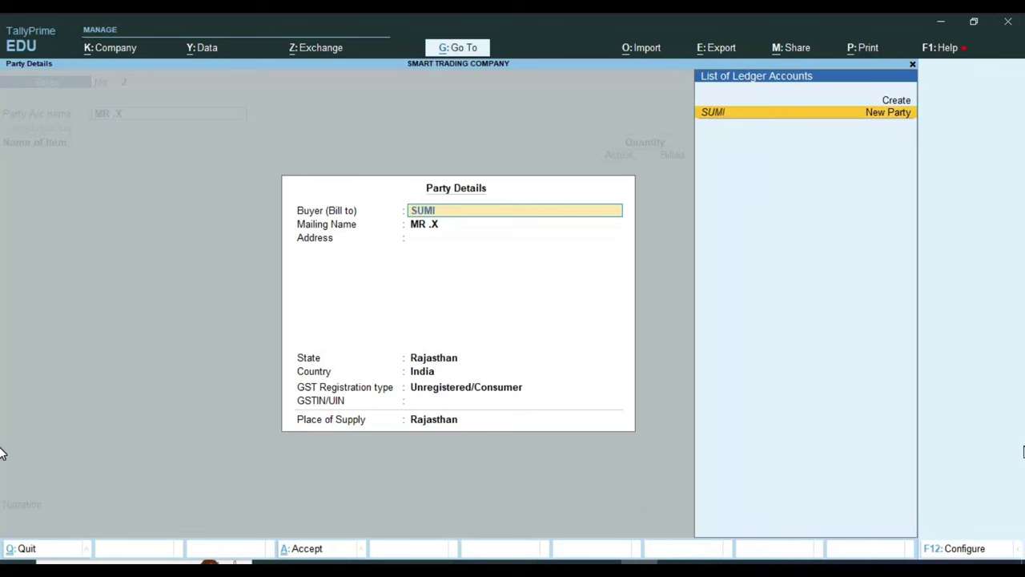
# Step: Enter a new buyer's name and town address, with state Rajasthan and Unregistered/Consumer GST type
pyautogui.press('Return')
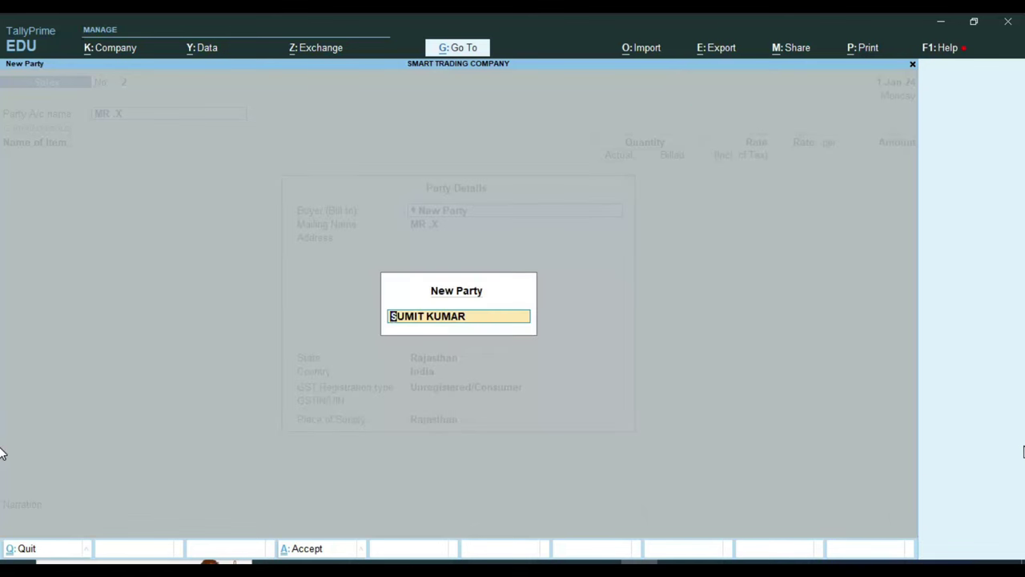
pyautogui.press('Return')
pyautogui.press('Return')
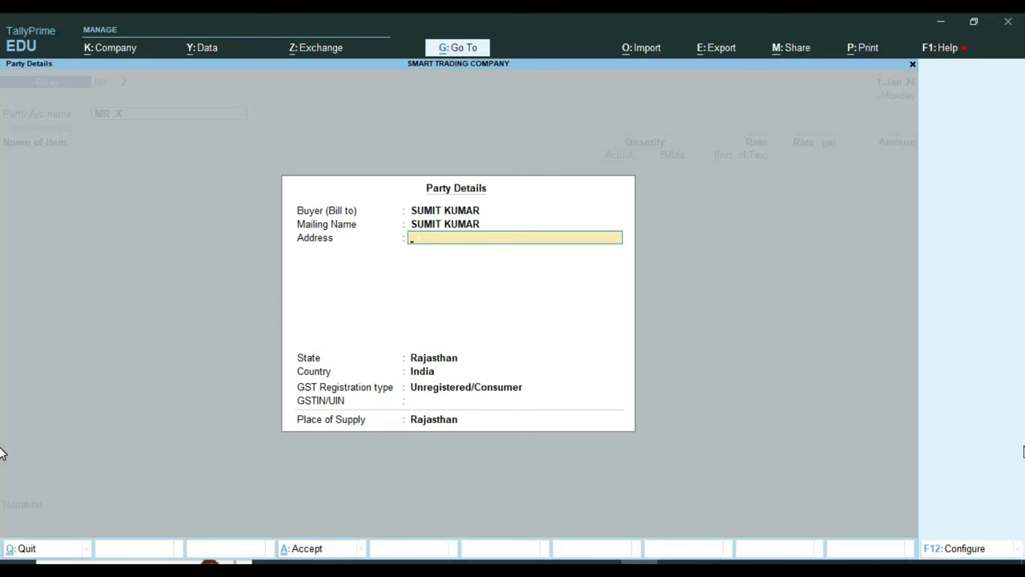
pyautogui.write('RAISINGHANGAR')
pyautogui.press('Return')
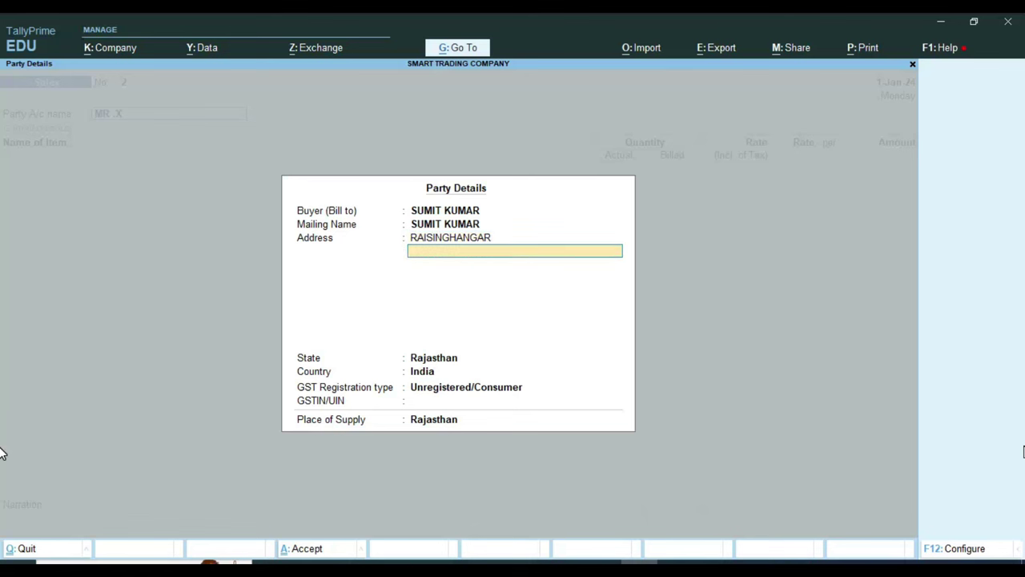
pyautogui.press('Return')
pyautogui.press('Return')
pyautogui.press('Return')
pyautogui.press('Return')
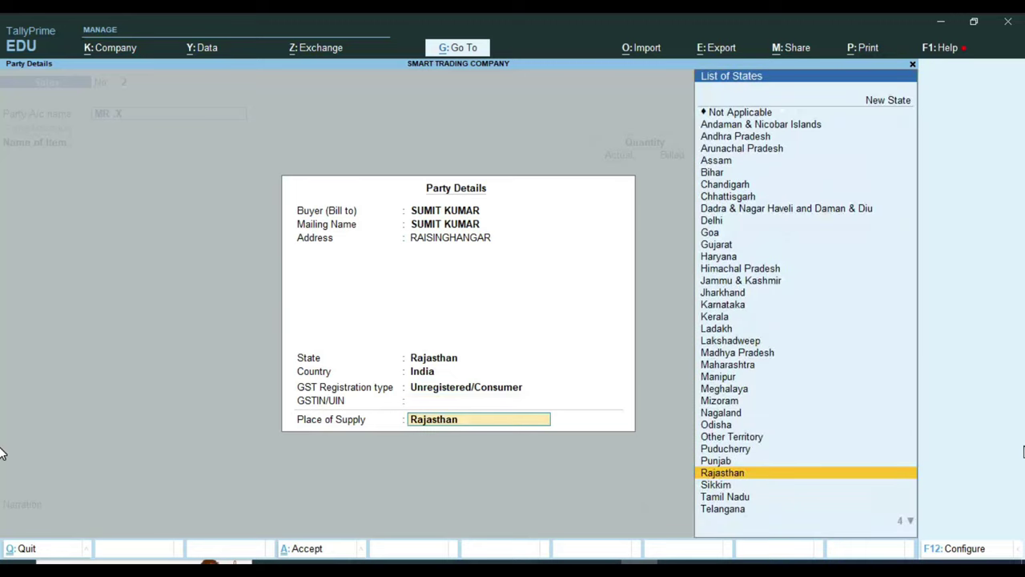
pyautogui.press('Return')
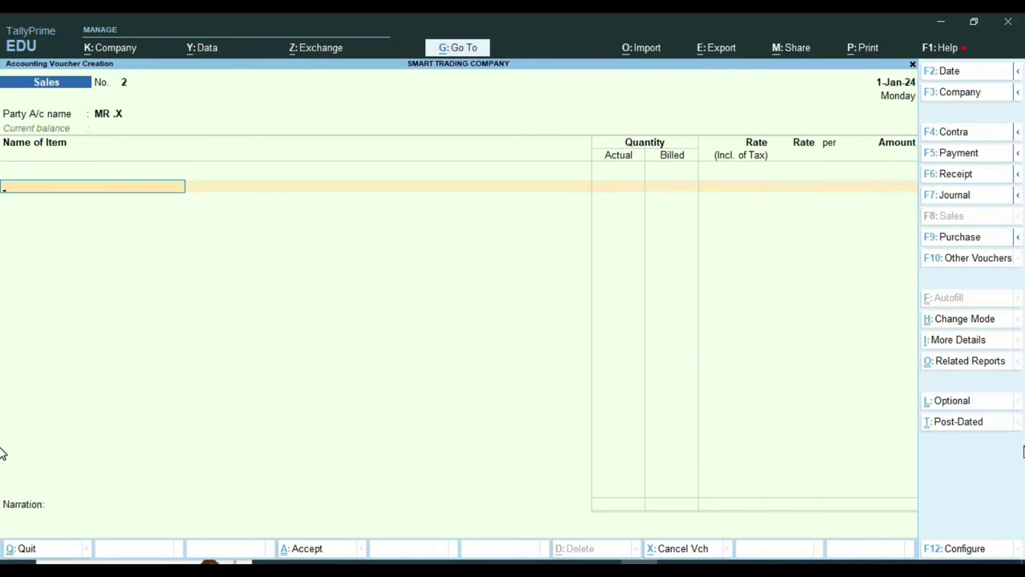
# Step: Add 1 PCS of ITEM-A at 500 incl. tax to SALE GST 12%, GST and HSN as per masters
pyautogui.press('Return')
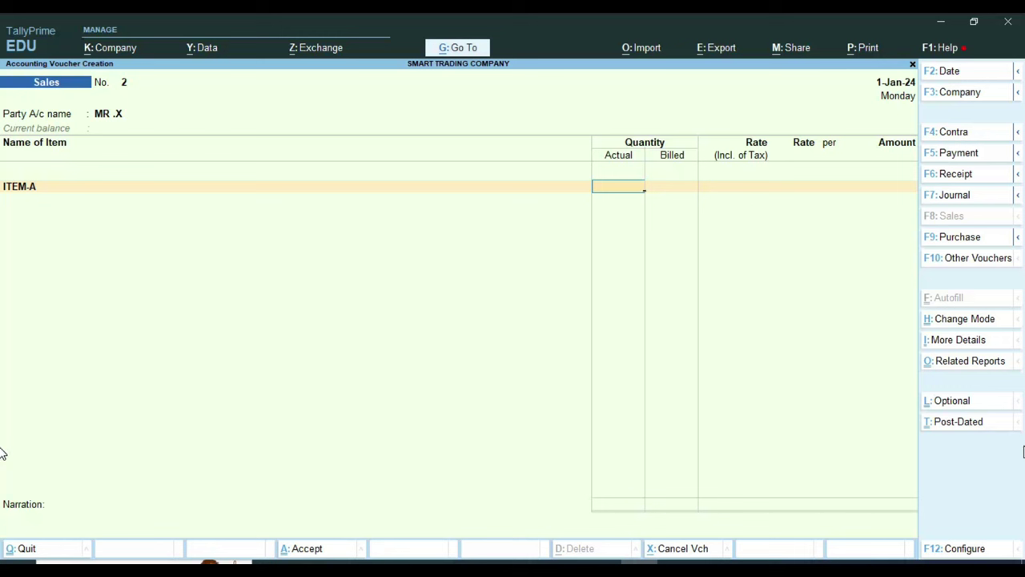
pyautogui.press('Return')
pyautogui.press('Return')
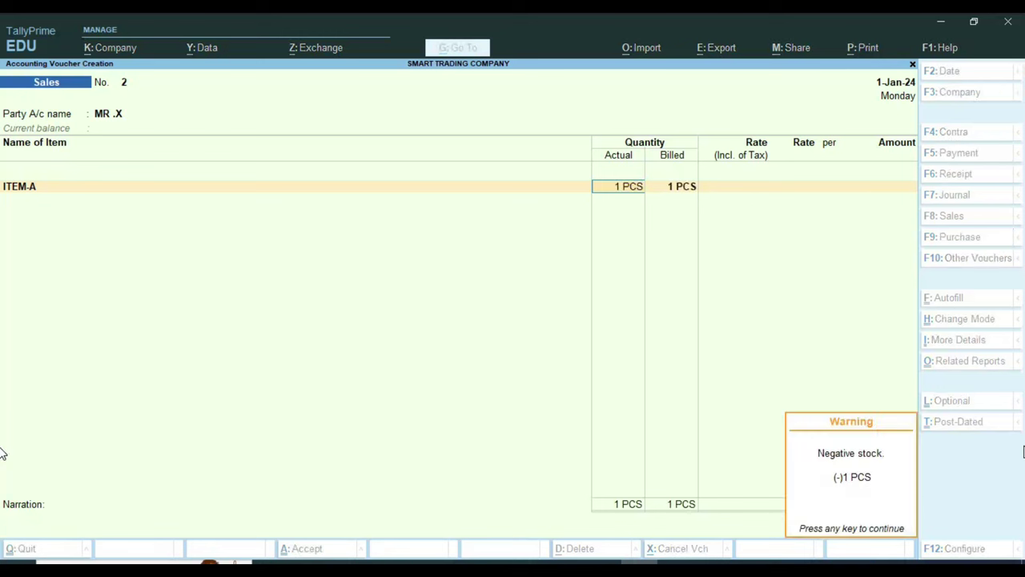
pyautogui.press('Return')
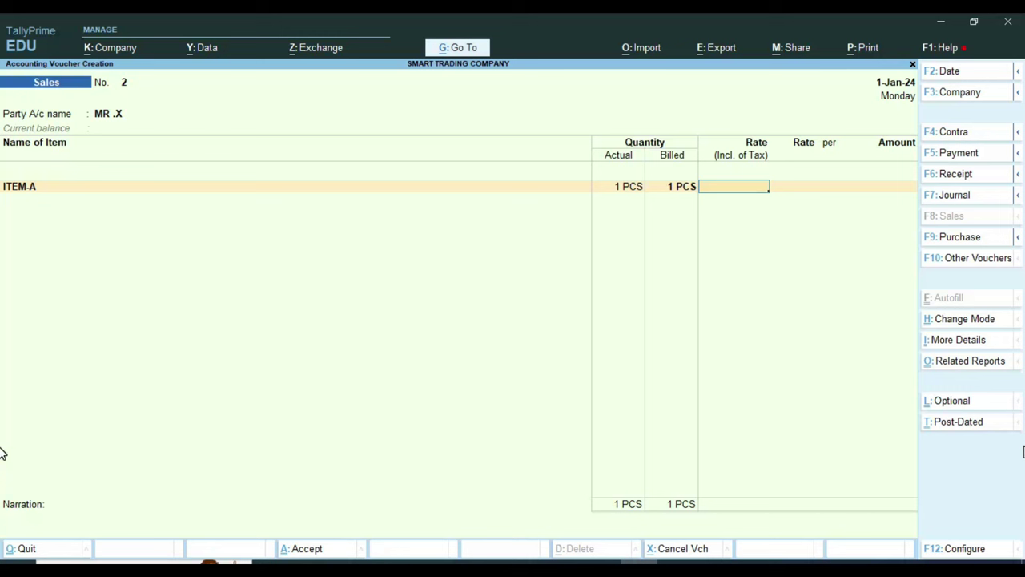
pyautogui.write('500')
pyautogui.press('Return')
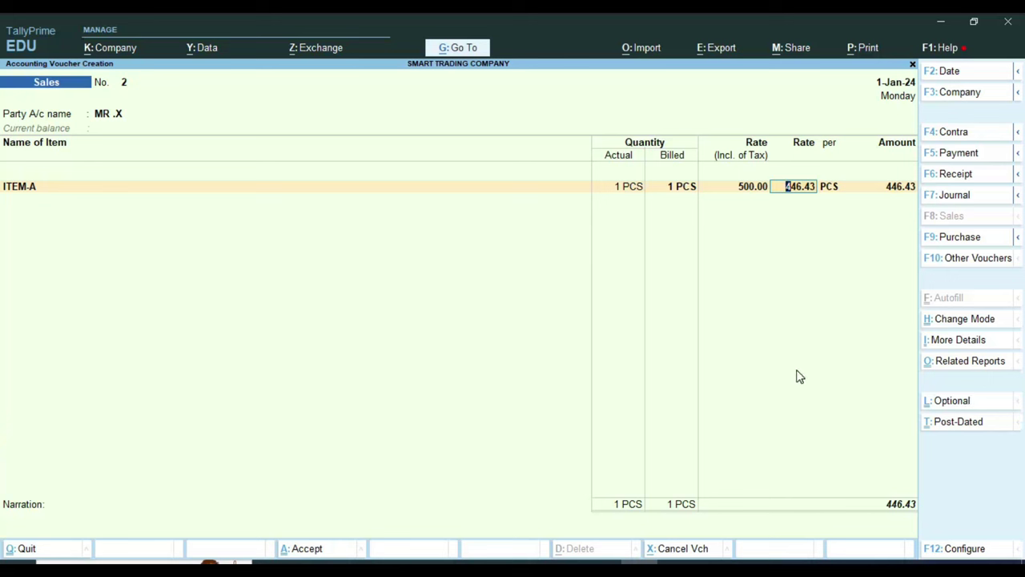
pyautogui.press('Return')
pyautogui.press('Return')
pyautogui.press('Return')
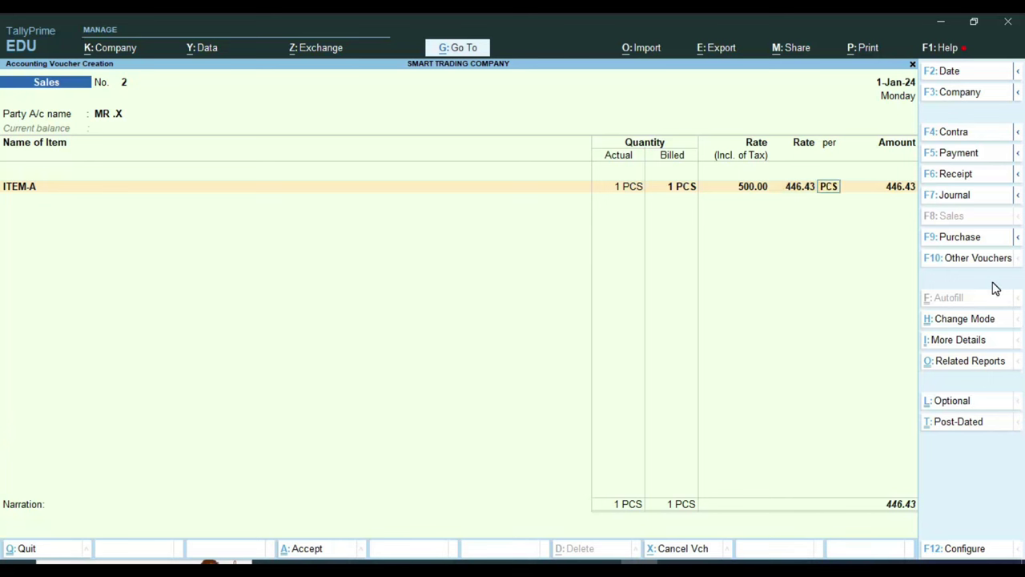
pyautogui.write('S')
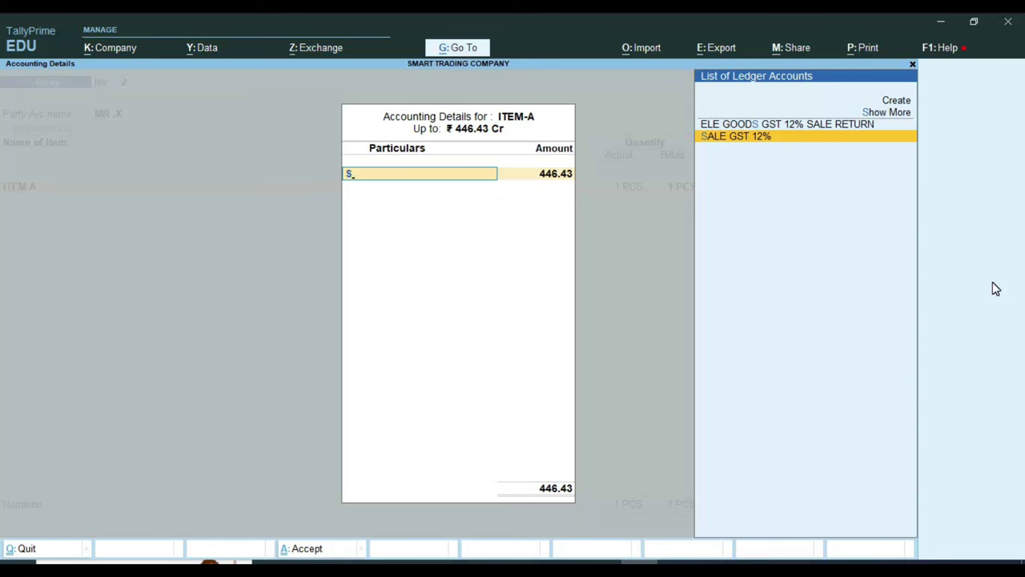
pyautogui.press('Return')
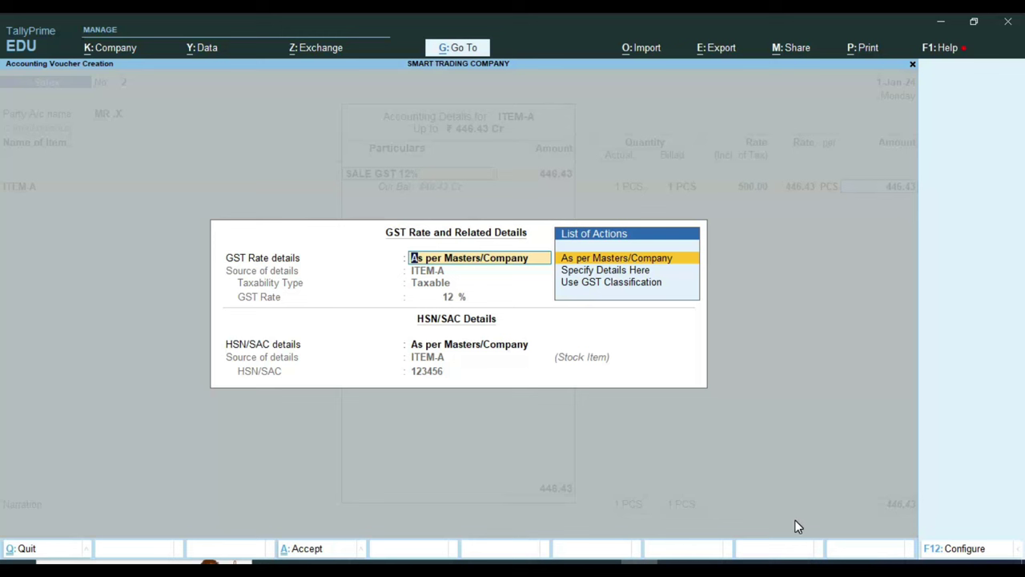
pyautogui.press('Return')
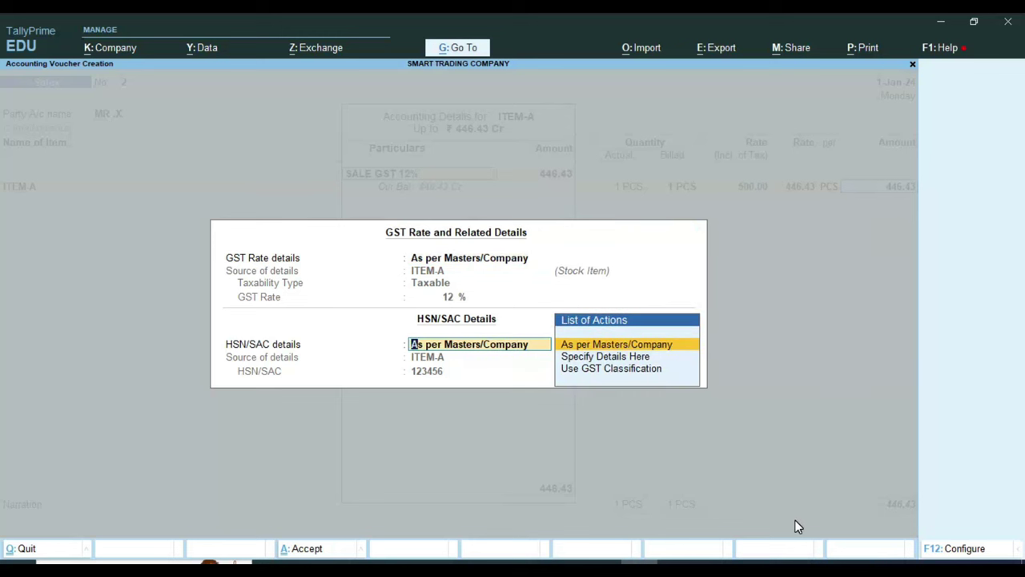
pyautogui.press('Return')
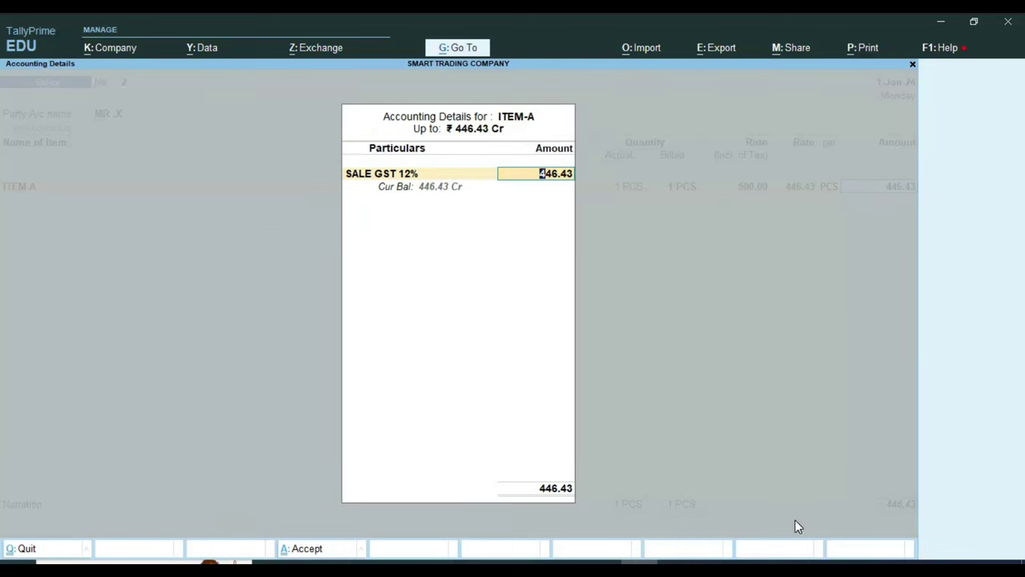
pyautogui.press('Return')
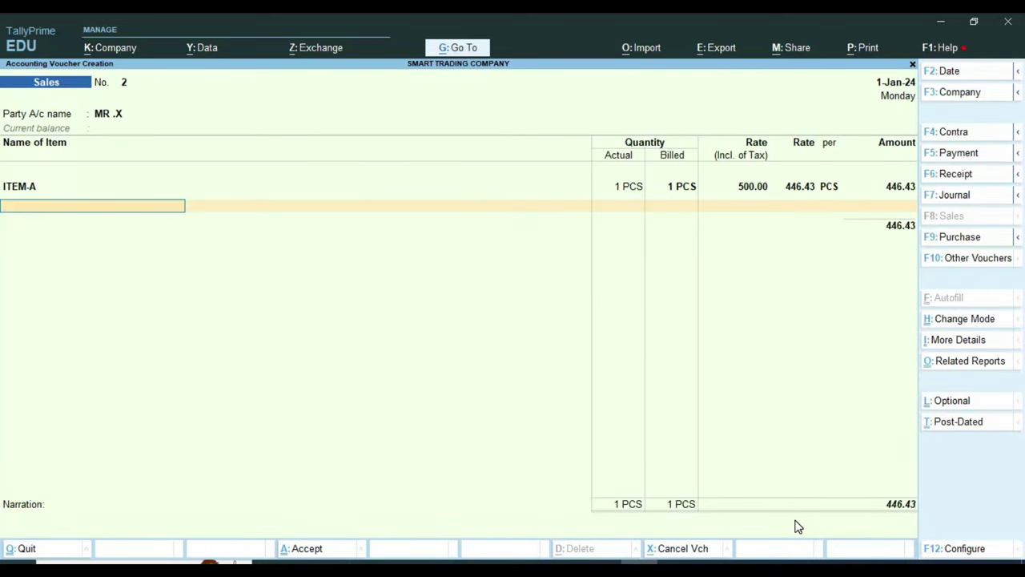
# Step: Add CGST TAX and SGST TAX rows, accepting 26.79 each
pyautogui.press('Return')
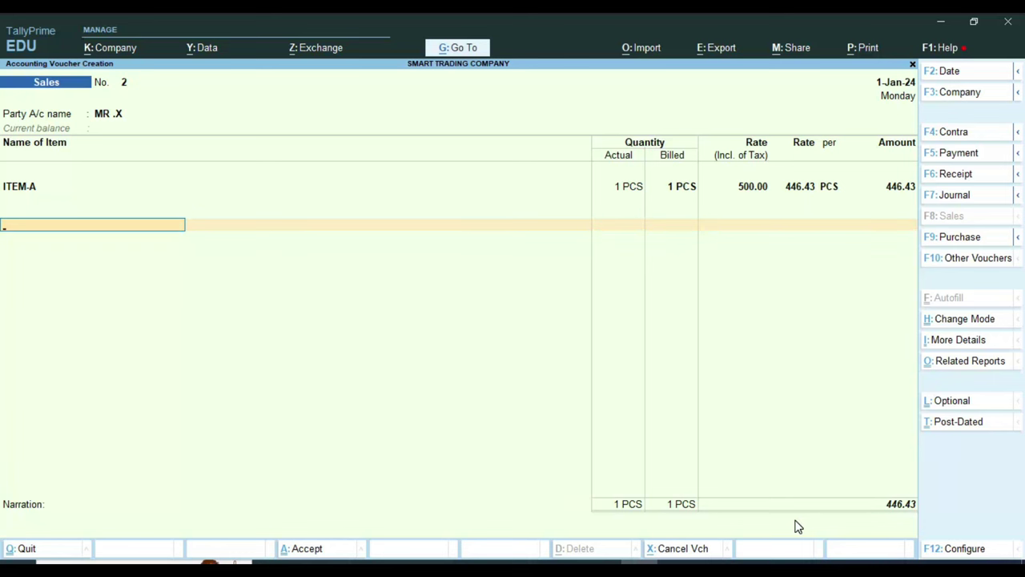
pyautogui.write('CG')
pyautogui.press('Return')
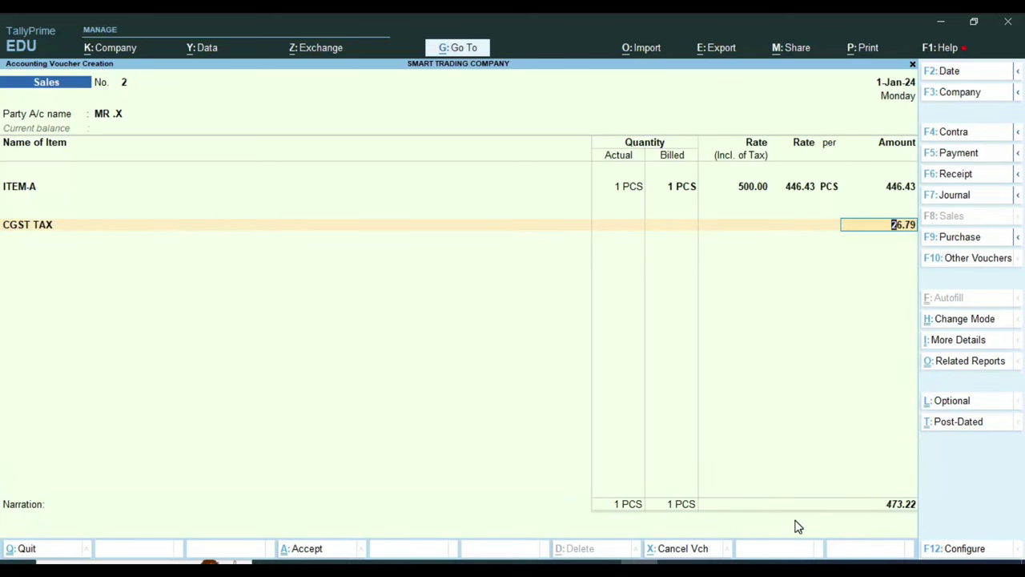
pyautogui.press('Return')
pyautogui.write('SG')
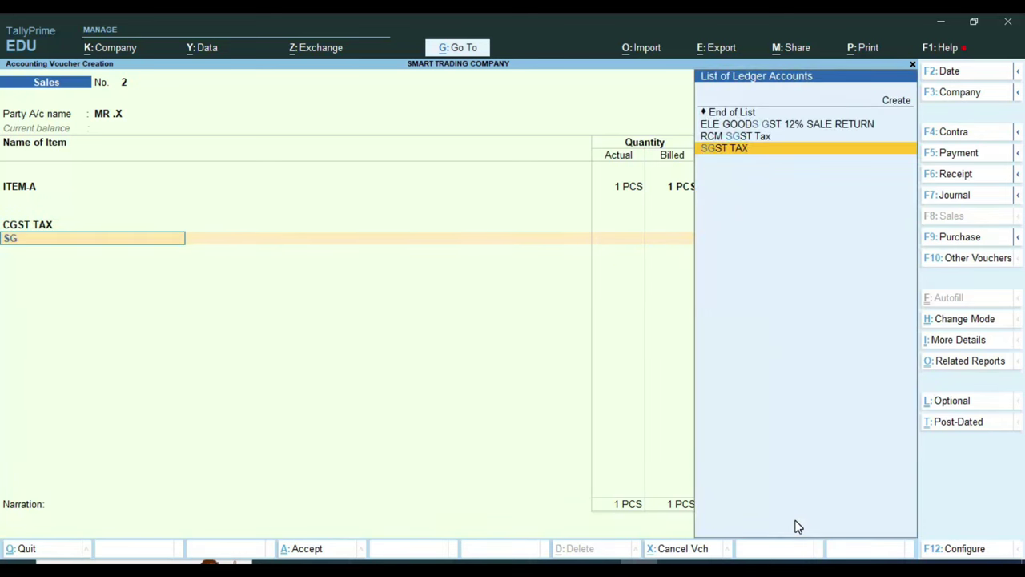
pyautogui.press('Return')
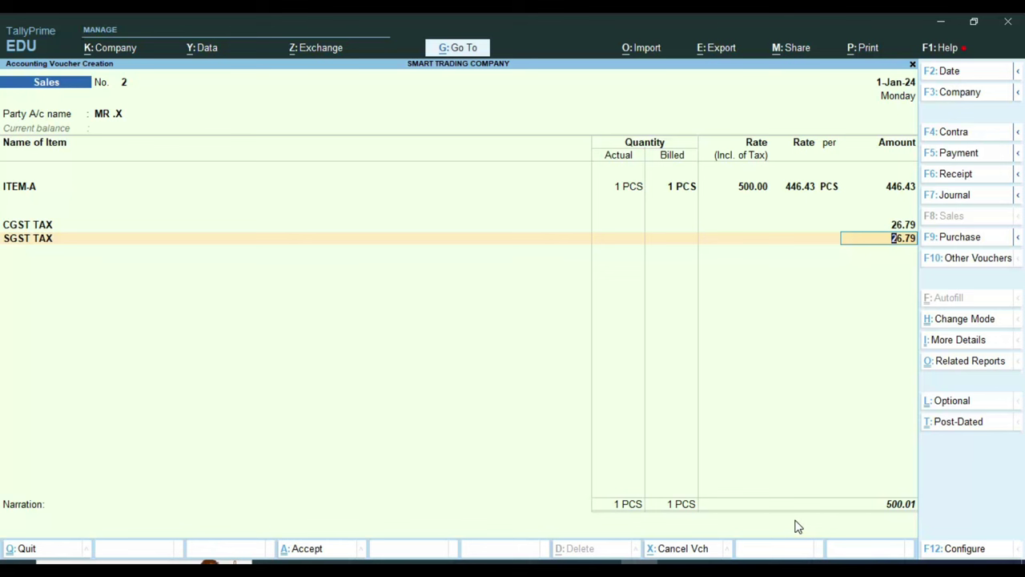
pyautogui.press('Return')
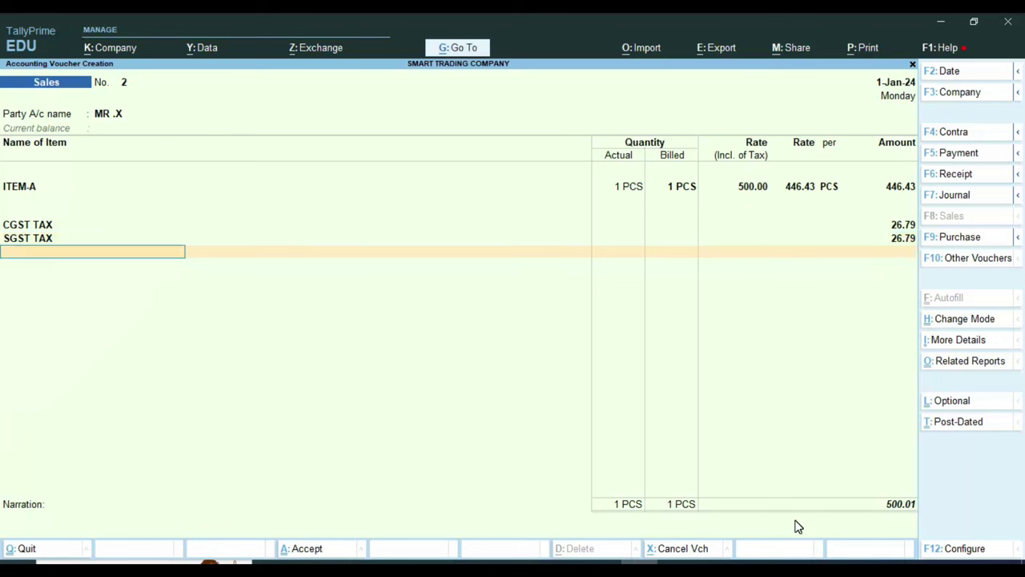
pyautogui.press('Return')
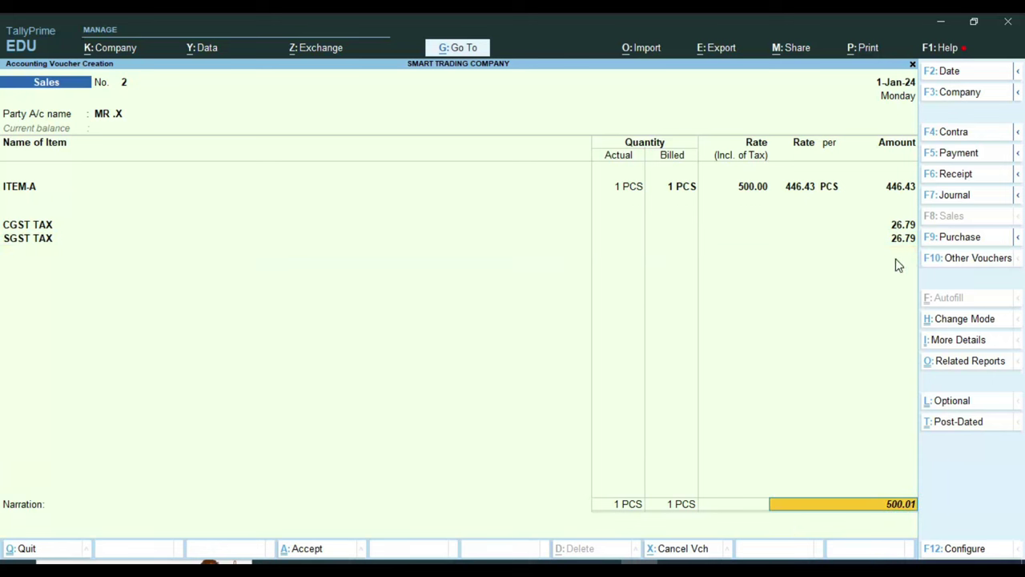
# Step: Recheck the ITEM-A line, then start a rounding-off ledger row with ROU
pyautogui.press('BackSpace')
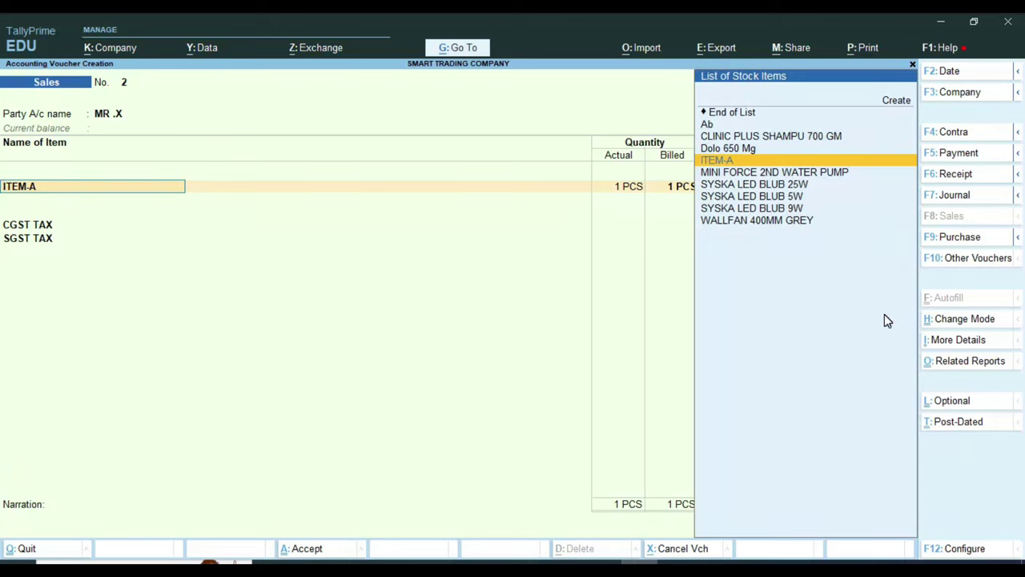
pyautogui.press('Return')
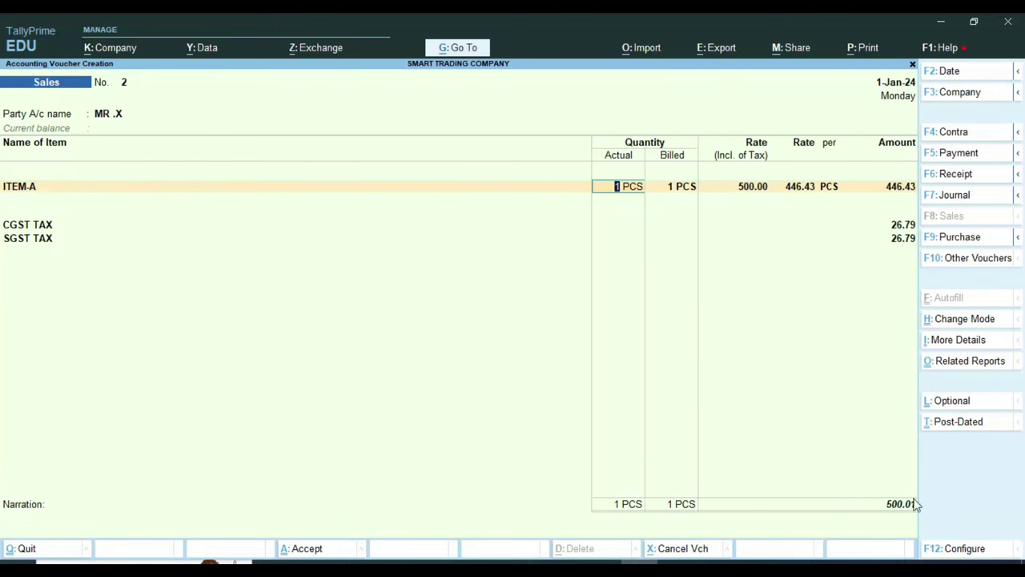
pyautogui.press('Return')
pyautogui.press('Return')
pyautogui.press('Return')
pyautogui.press('Return')
pyautogui.press('Return')
pyautogui.press('Return')
pyautogui.press('Return')
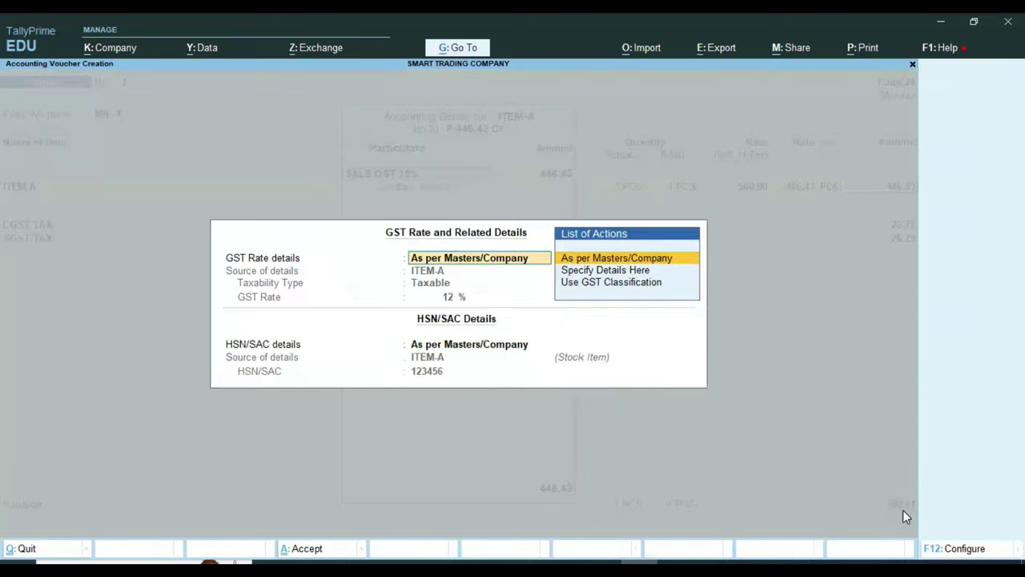
pyautogui.press('Return')
pyautogui.press('Return')
pyautogui.press('Return')
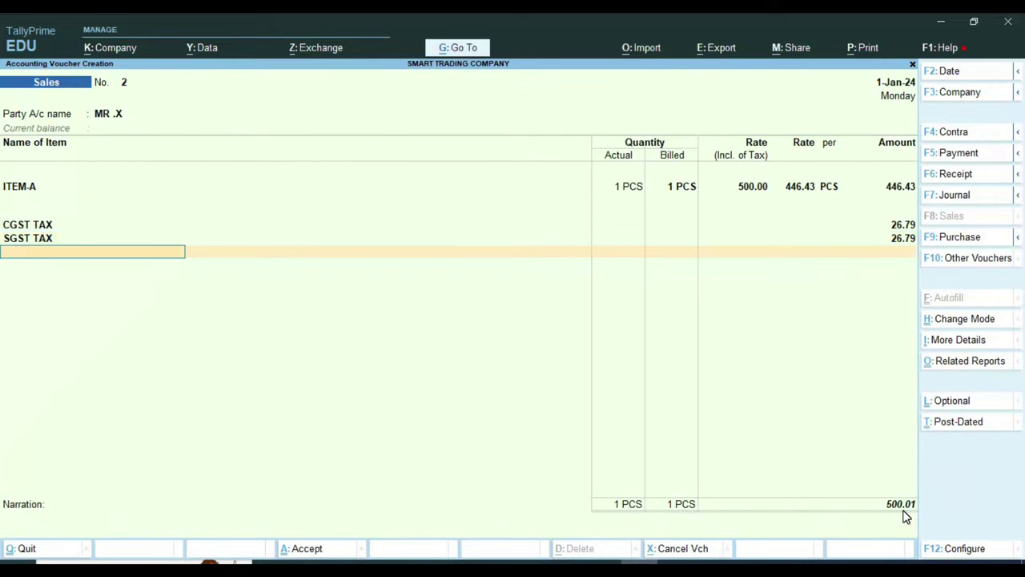
pyautogui.write('R')
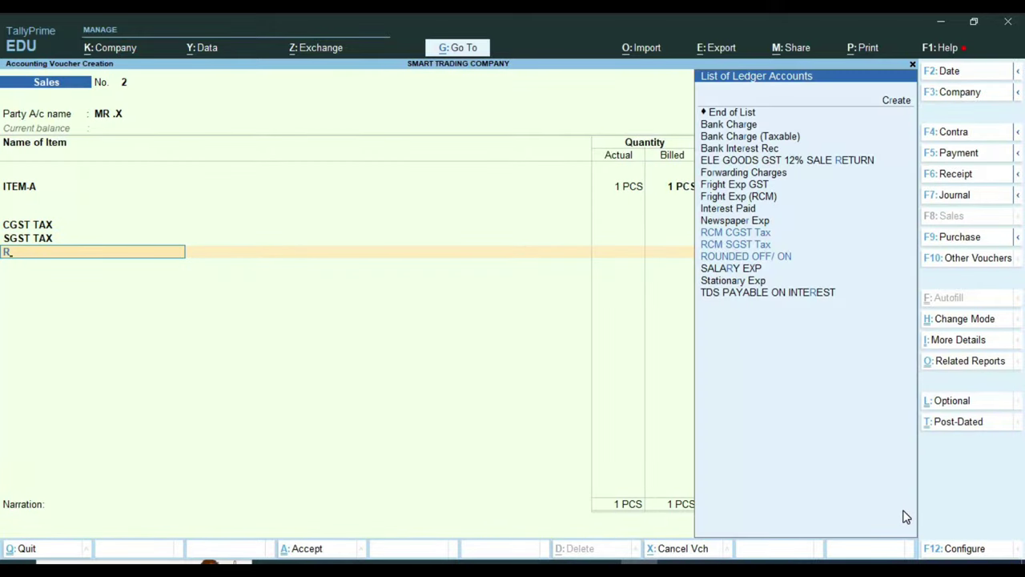
pyautogui.write('OU')
# Step: Choose the ROUNDED OFF/ ON ledger for the row and open it for alteration
pyautogui.press('Return')
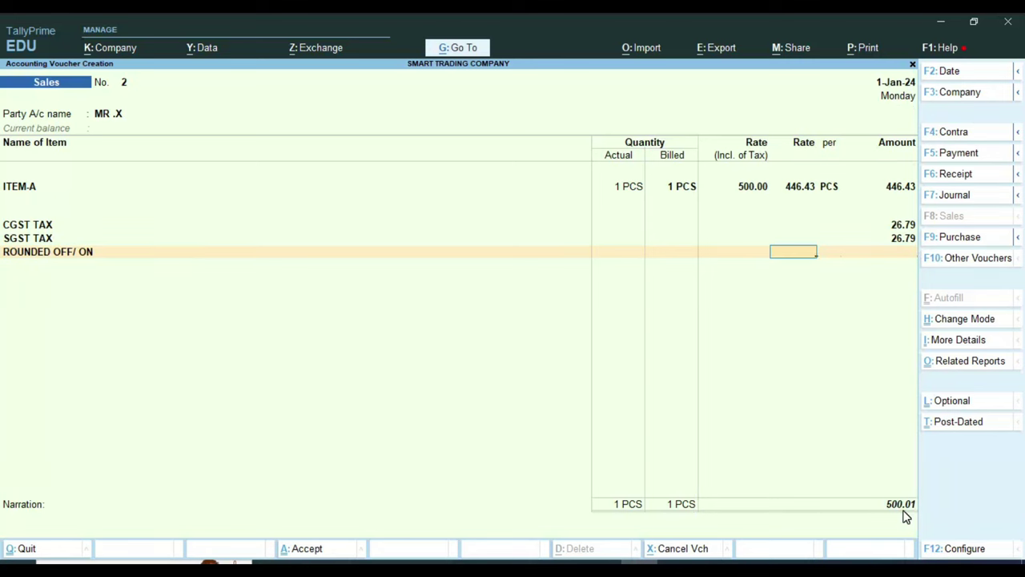
pyautogui.press('Return')
pyautogui.press('BackSpace')
pyautogui.press('BackSpace')
pyautogui.press('BackSpace')
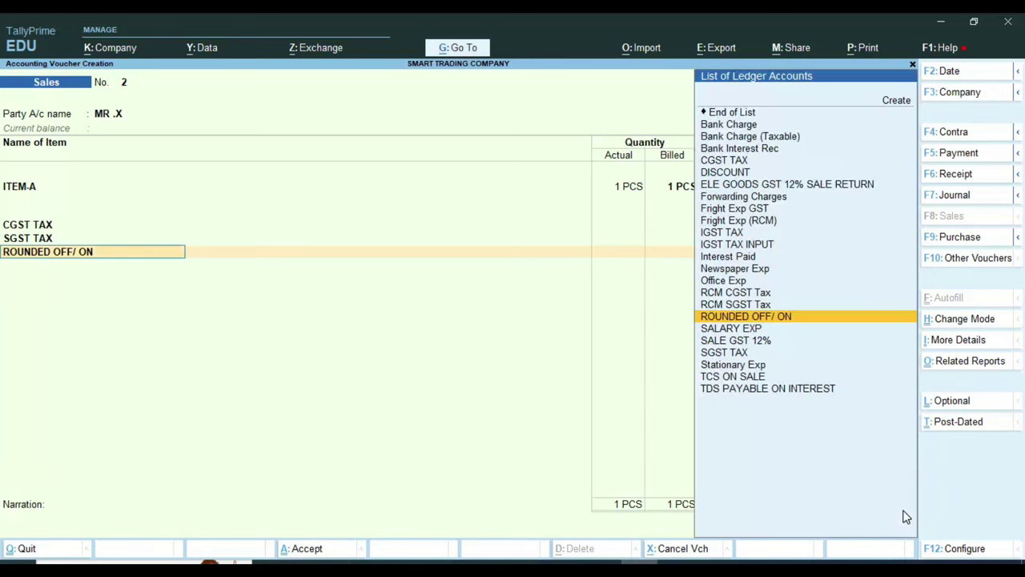
pyautogui.press('Return')
pyautogui.hotkey('ctrl', 'Return')
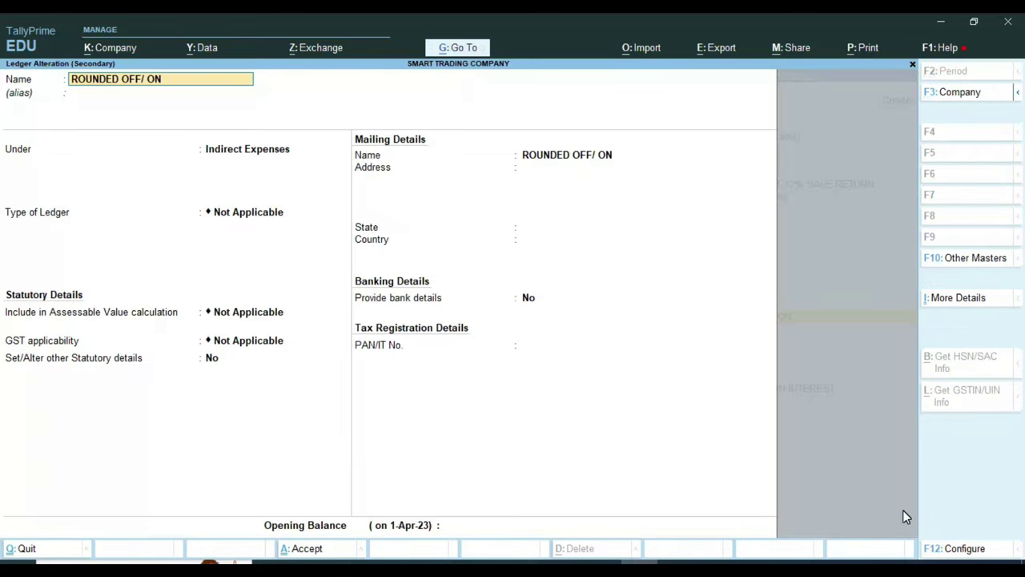
# Step: Make it an Invoice Rounding ledger with Normal Rounding, then accept the (-)0.01 round-off
pyautogui.press('Return')
pyautogui.press('Return')
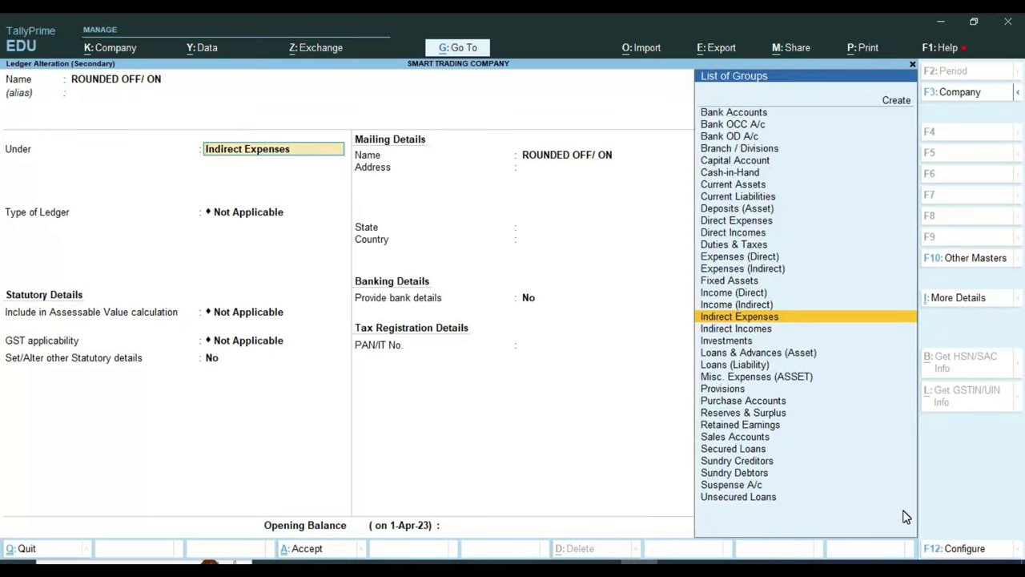
pyautogui.press('Return')
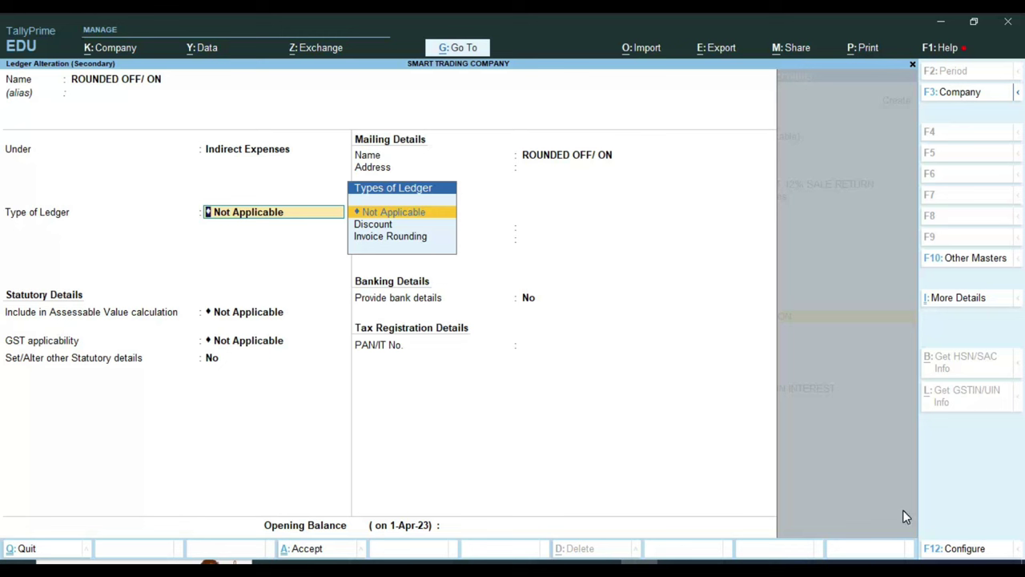
pyautogui.press('Down')
pyautogui.press('Down')
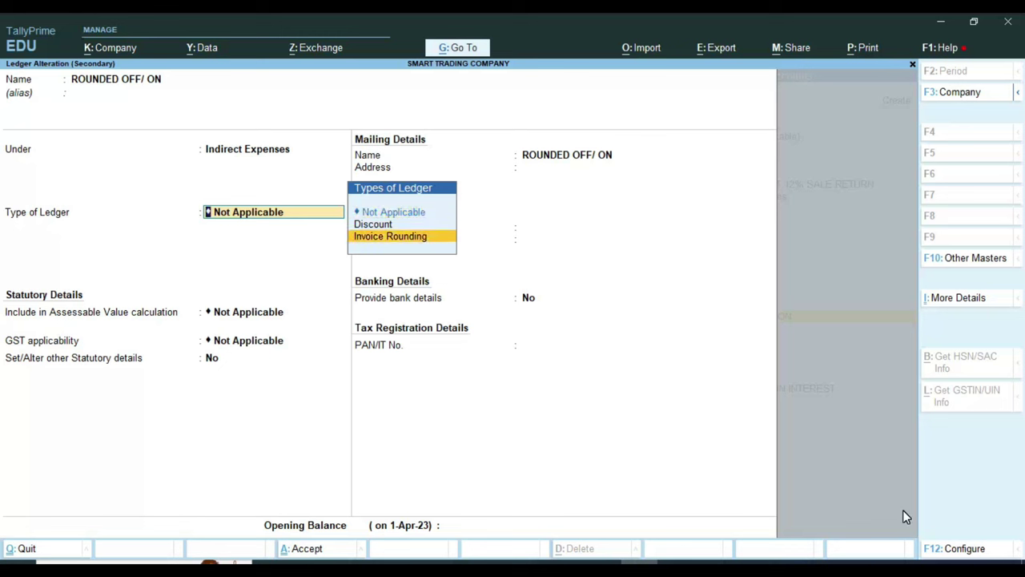
pyautogui.press('Return')
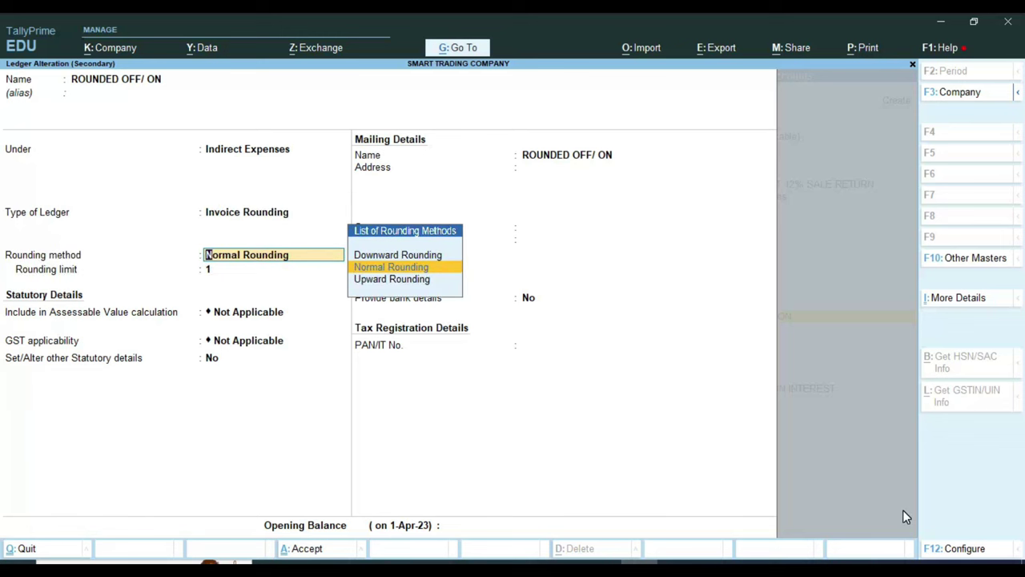
pyautogui.press('Return')
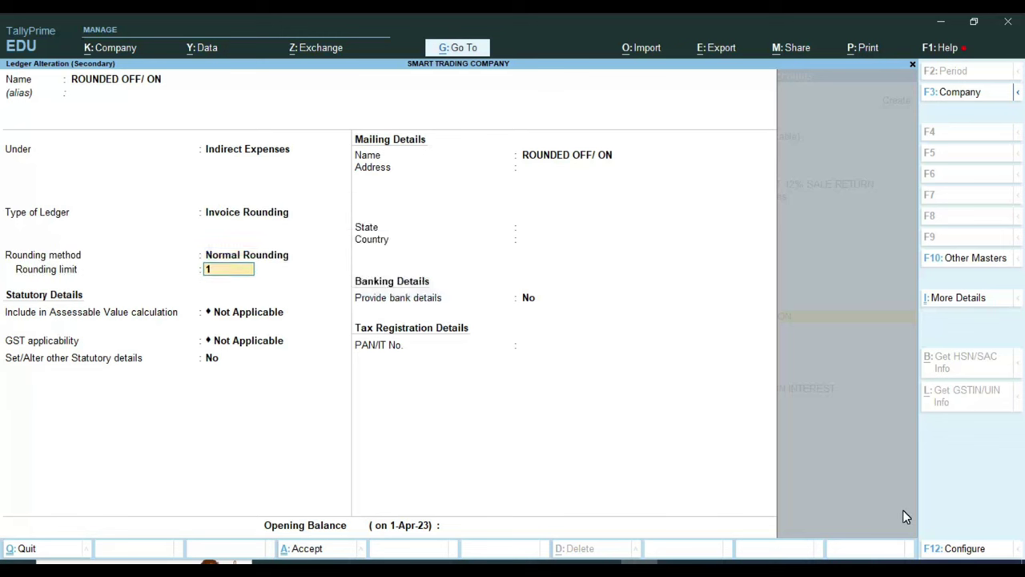
pyautogui.hotkey('ctrl', 'a')
pyautogui.press('Return')
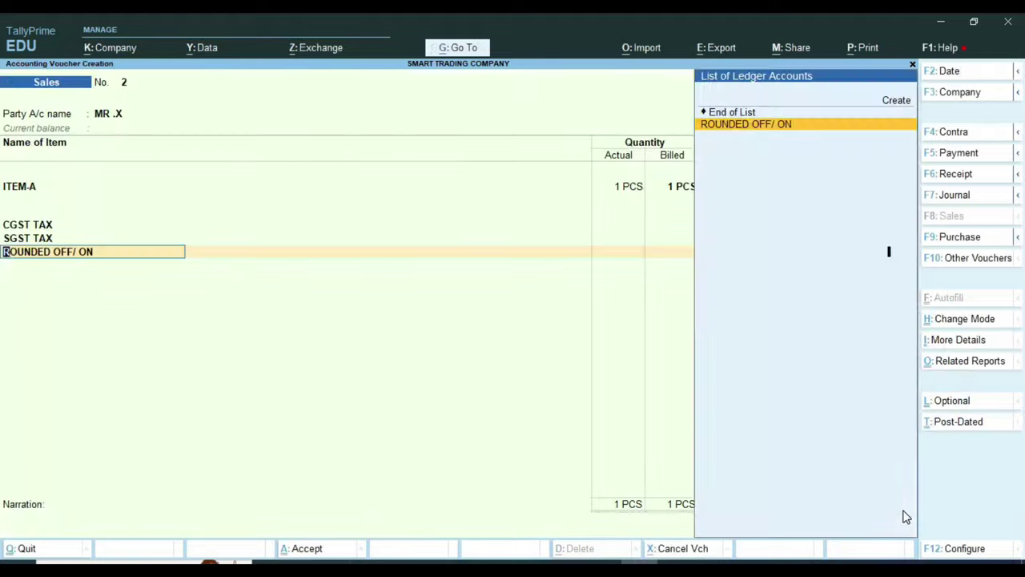
pyautogui.press('Return')
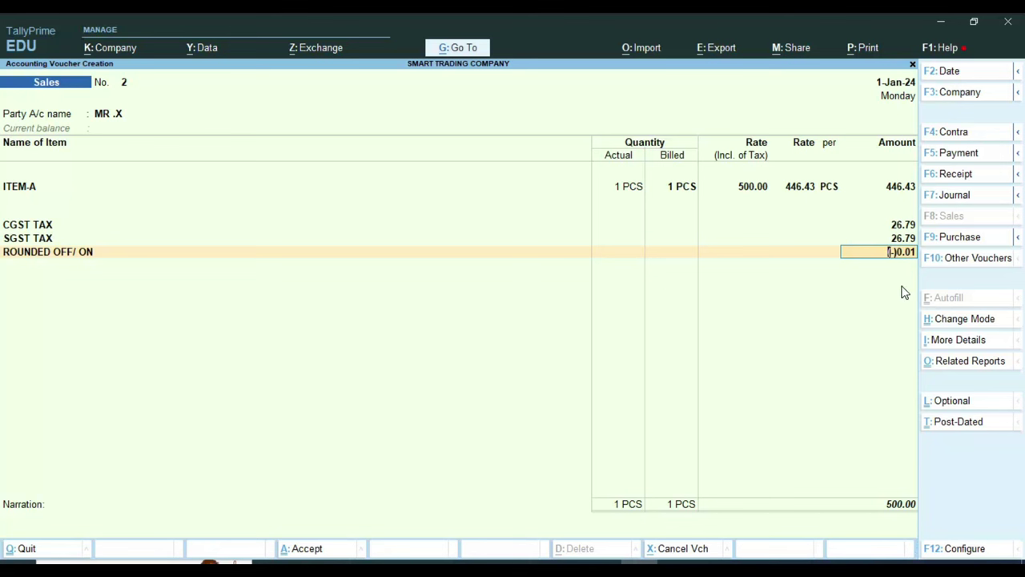
pyautogui.press('Return')
pyautogui.press('Return')
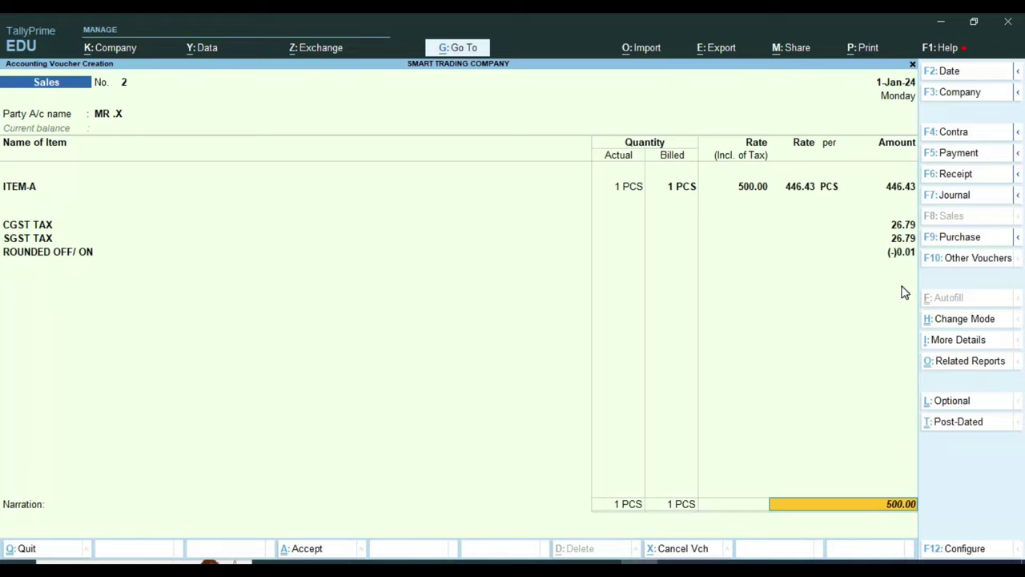
pyautogui.press('Return')
pyautogui.press('Return')
pyautogui.press('Return')
pyautogui.press('Return')
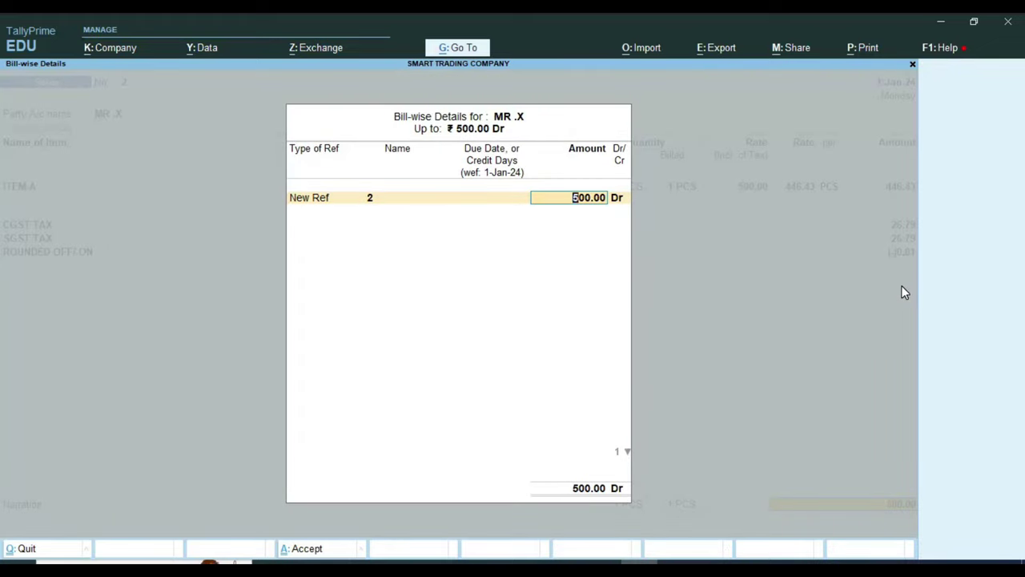
# Step: Enter New Ref 2 with 5 due days for 500.00 Dr and save voucher 2
pyautogui.press('BackSpace')
pyautogui.press('BackSpace')
pyautogui.press('BackSpace')
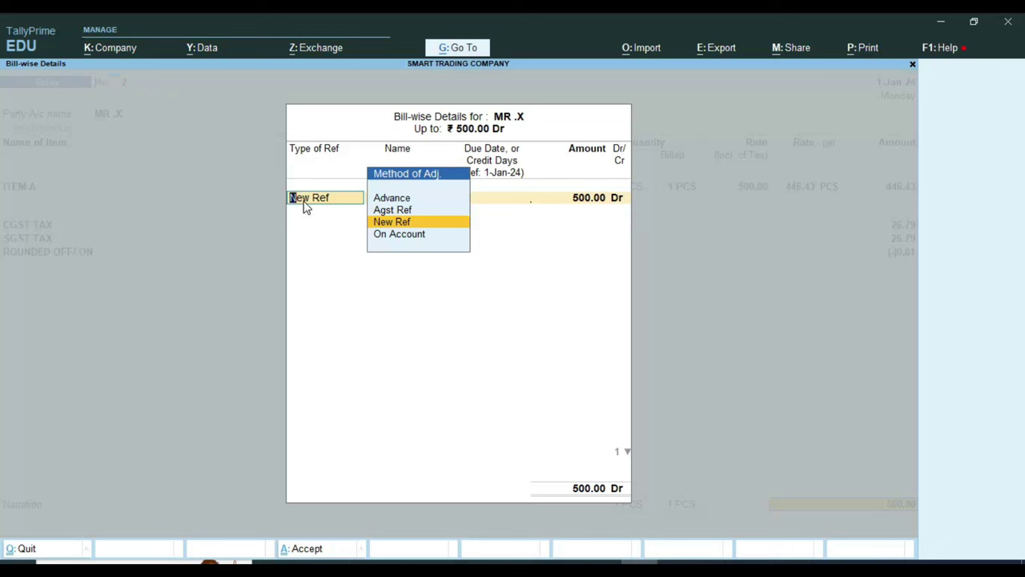
pyautogui.press('Return')
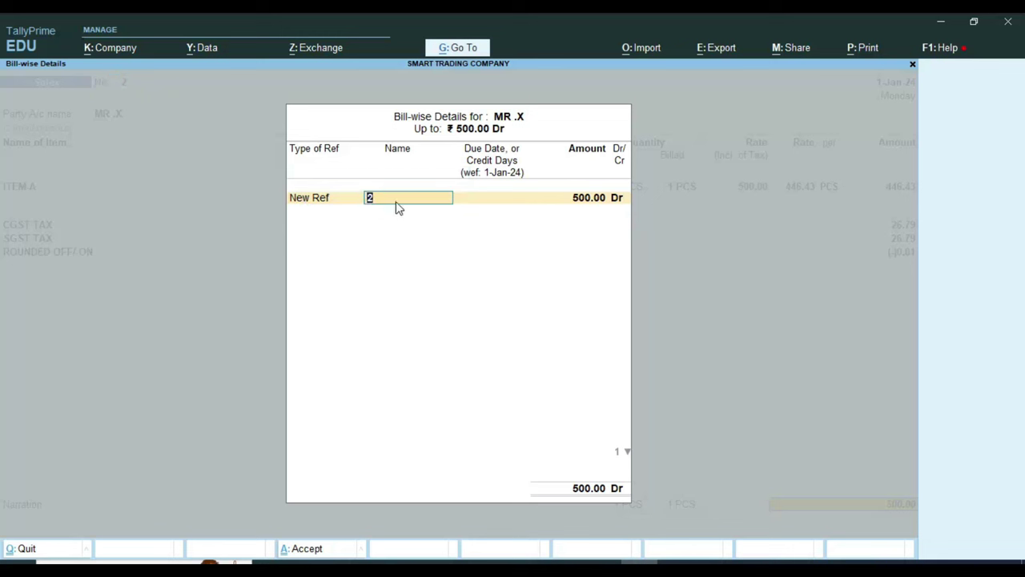
pyautogui.press('Return')
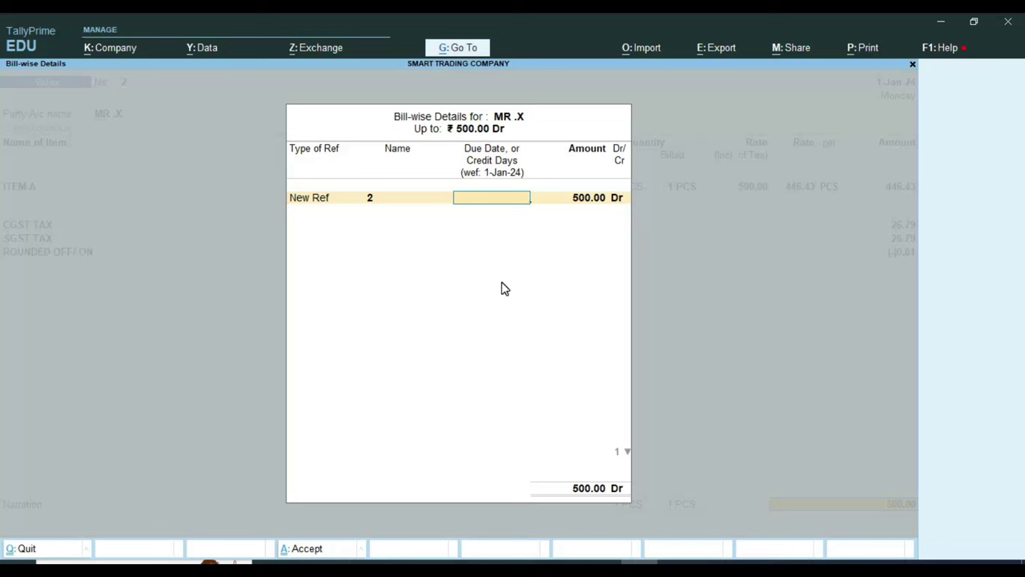
pyautogui.write('5')
pyautogui.press('Return')
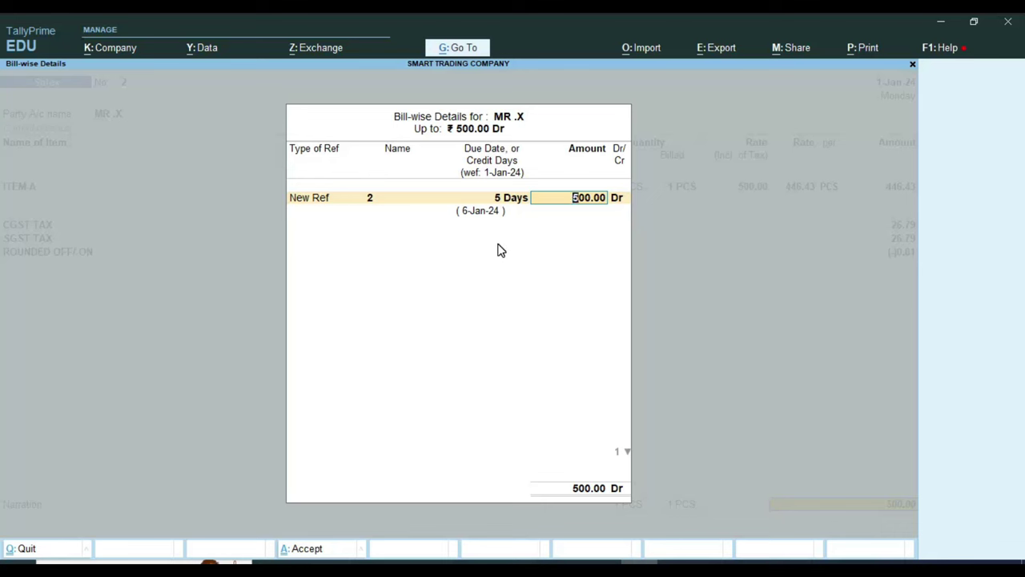
pyautogui.press('Return')
pyautogui.press('Return')
pyautogui.press('Return')
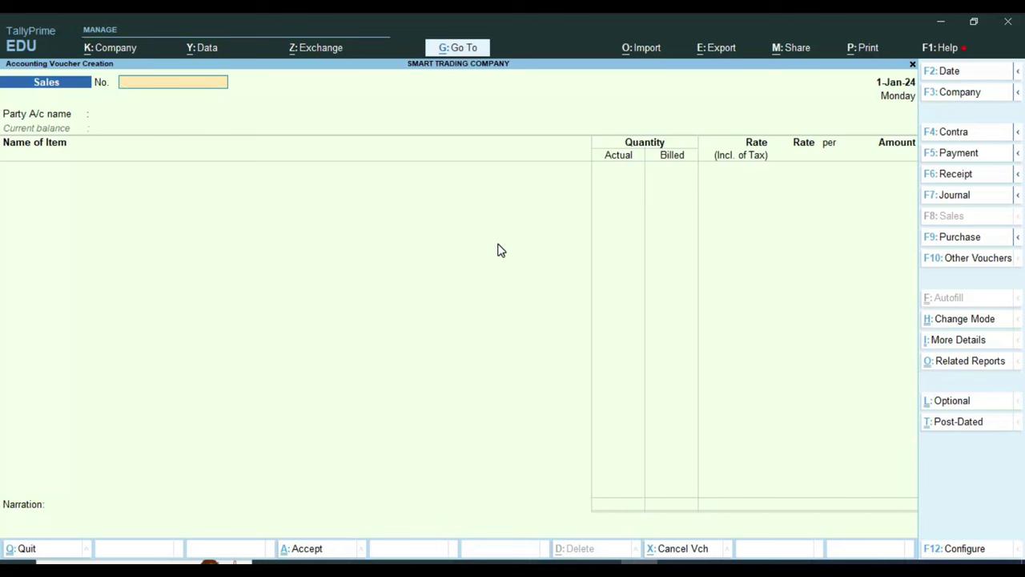
# Step: Number the voucher 3 and create party ledger MR.Y under Sundry Debtors with bill-by-bill on
pyautogui.write('3')
pyautogui.press('Return')
pyautogui.press('Return')
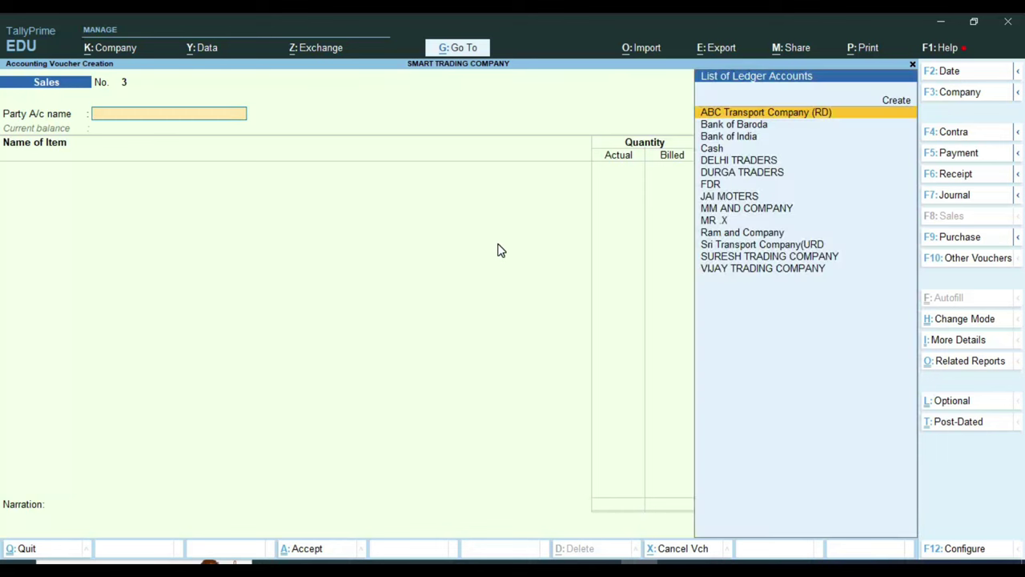
pyautogui.hotkey('alt', 'c')
pyautogui.write('MR')
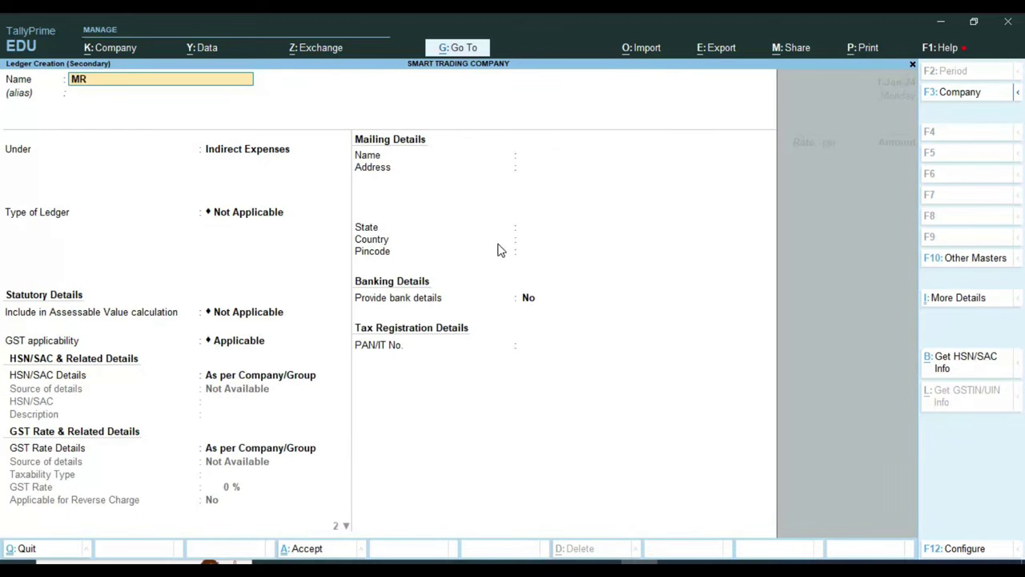
pyautogui.write('.Y')
pyautogui.press('Return')
pyautogui.press('Return')
pyautogui.write('SUND')
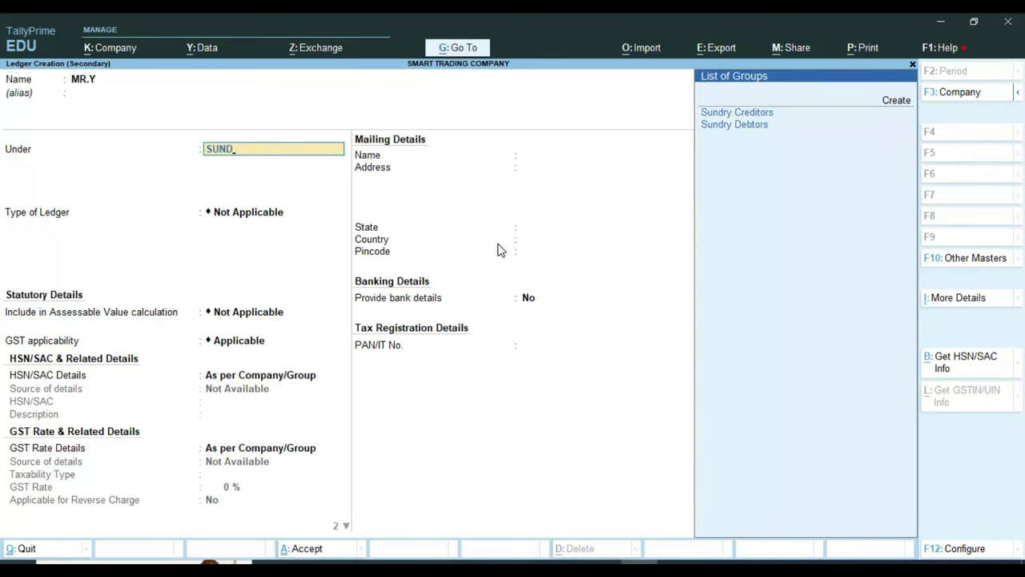
pyautogui.press('Down')
pyautogui.press('Return')
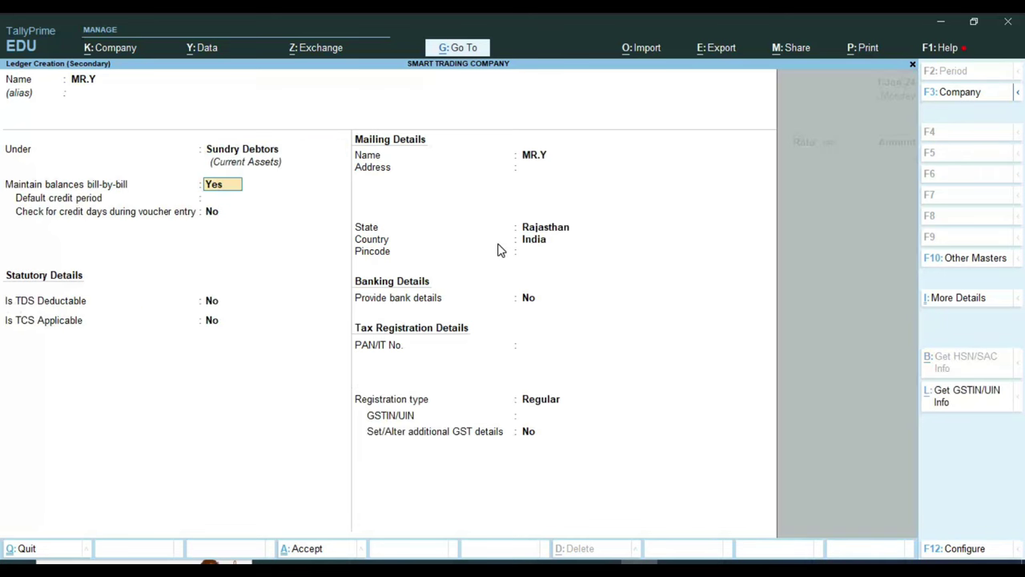
pyautogui.press('Return')
pyautogui.press('Return')
pyautogui.press('Return')
pyautogui.press('Return')
pyautogui.press('Return')
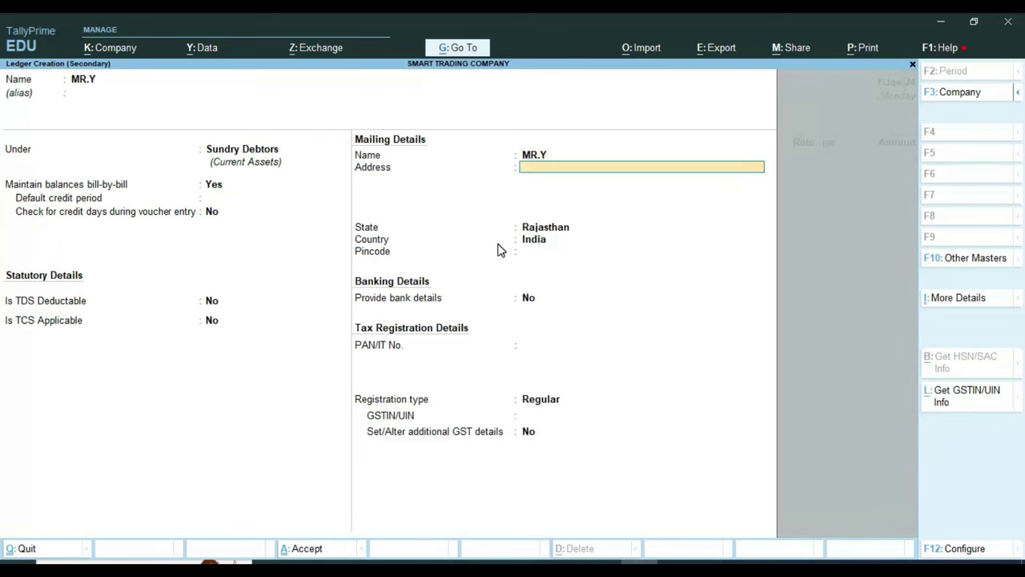
pyautogui.press('Return')
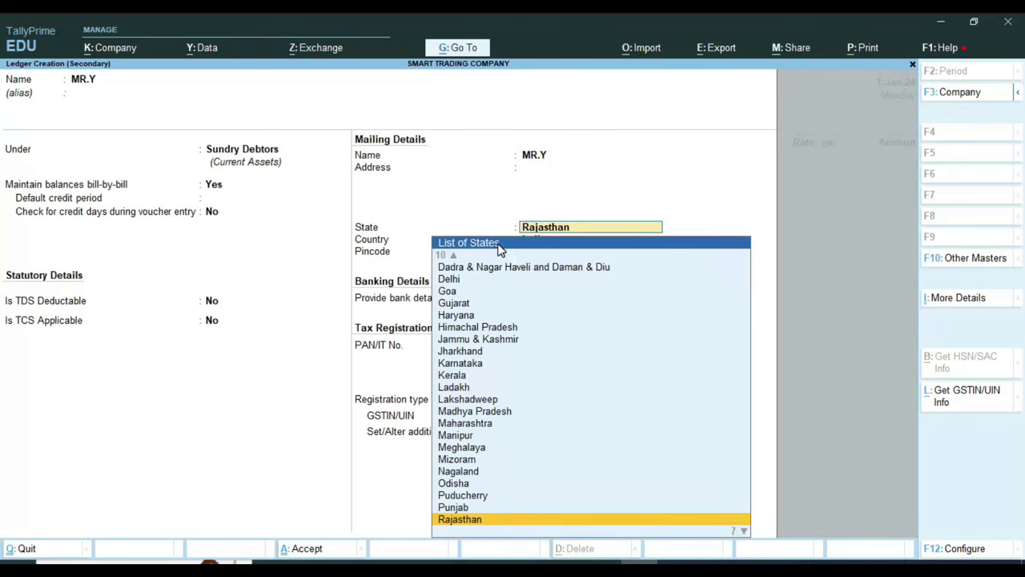
# Step: Fill MR.Y's two-line address and pincode, keeping state Rajasthan and Regular registration
pyautogui.press('BackSpace')
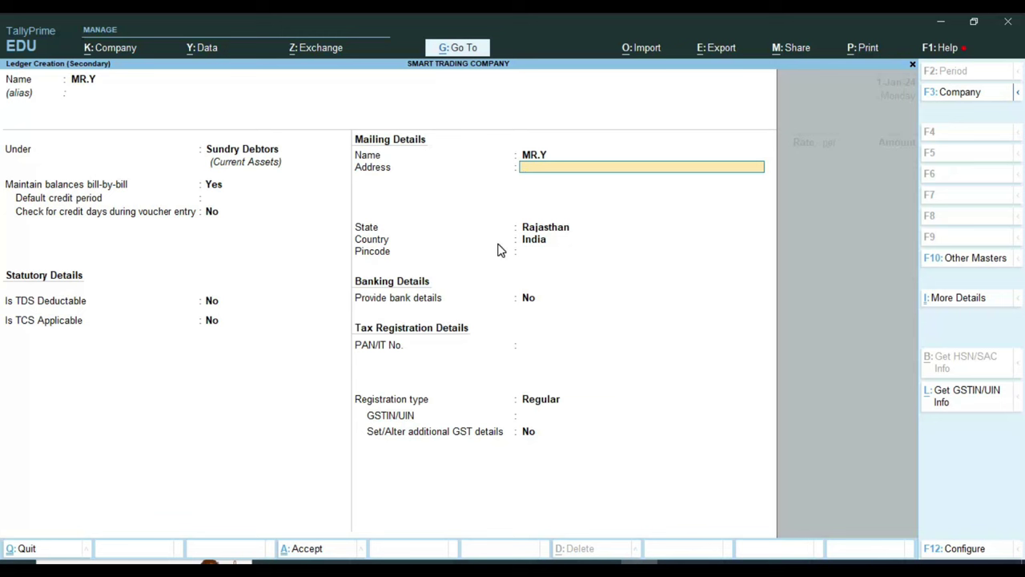
pyautogui.write('S')
pyautogui.press('BackSpace')
pyautogui.write('SHOP NO.123')
pyautogui.press('Return')
pyautogui.write('SRI G')
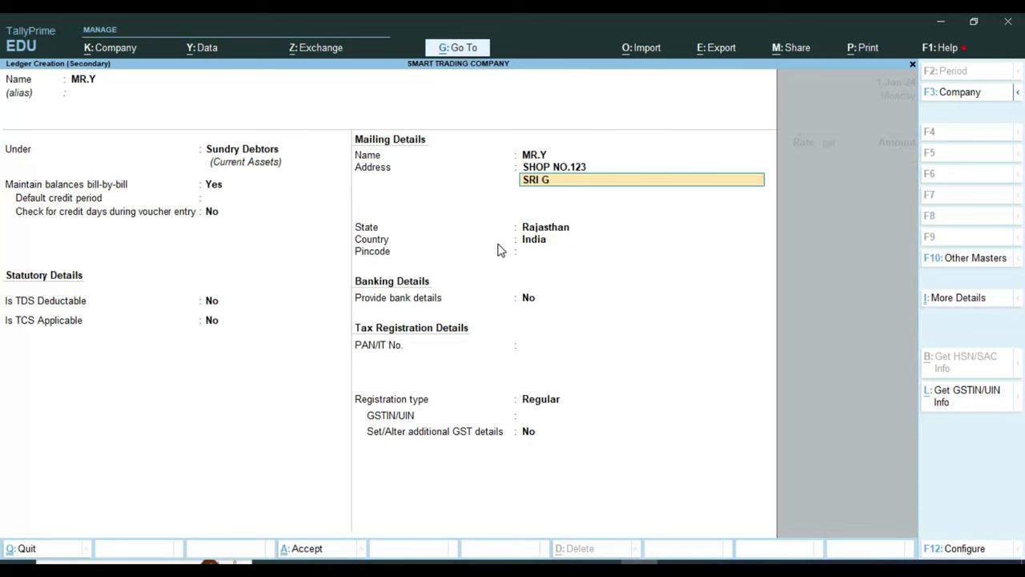
pyautogui.write('ANGANAGAR')
pyautogui.press('Return')
pyautogui.press('Return')
pyautogui.press('Return')
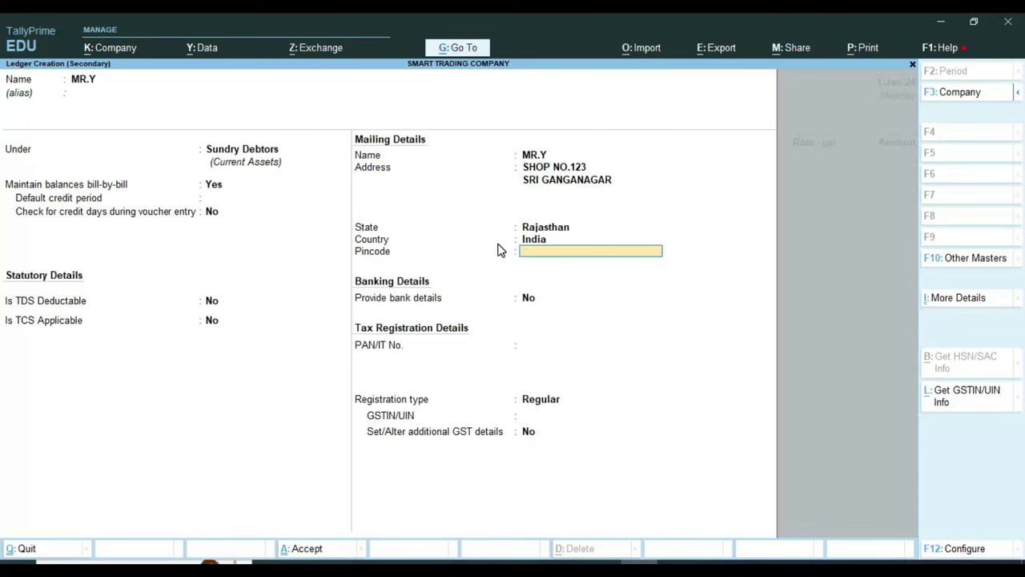
pyautogui.press('Return')
pyautogui.press('BackSpace')
pyautogui.write('335001')
pyautogui.press('Return')
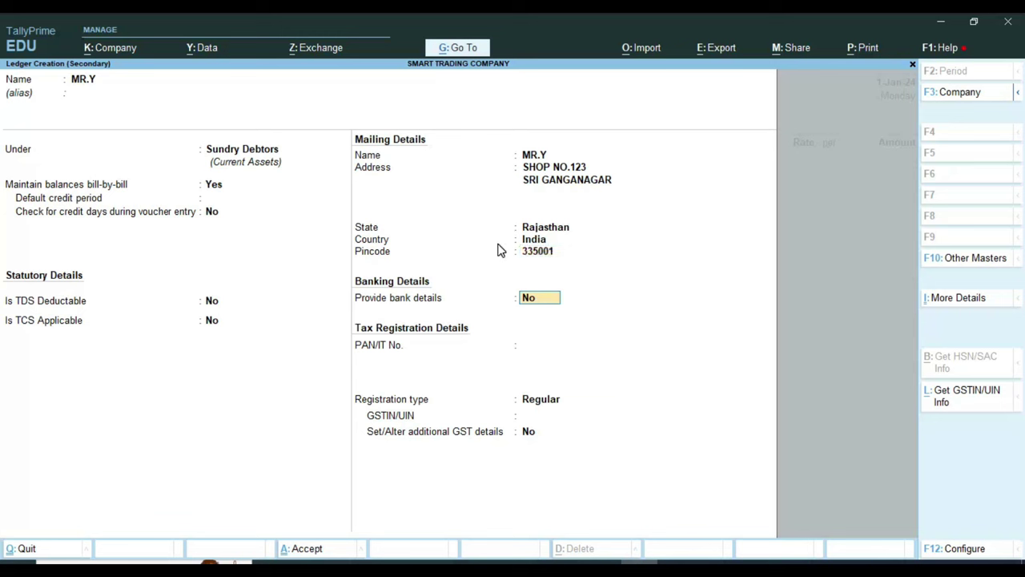
pyautogui.press('Return')
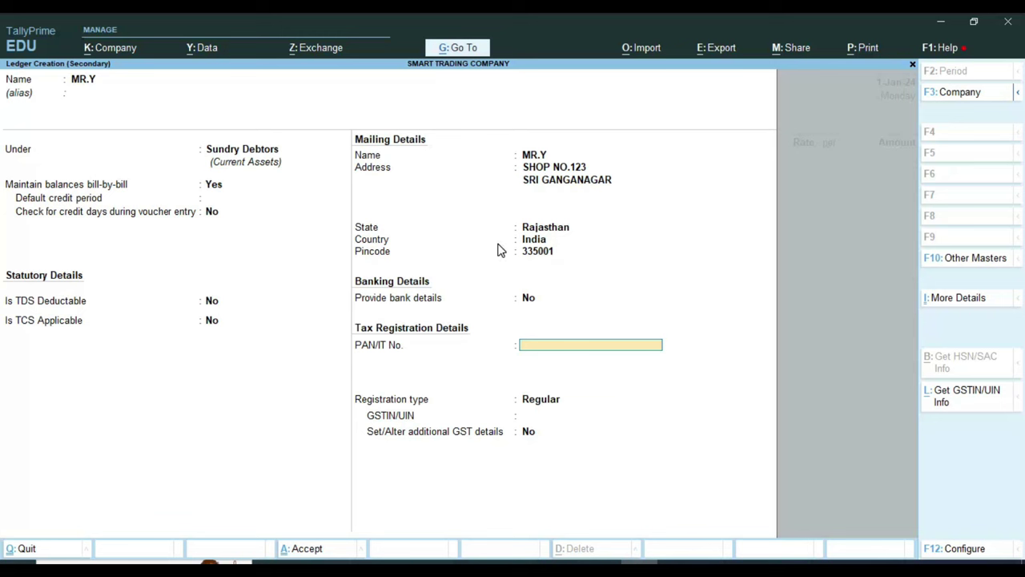
pyautogui.press('Return')
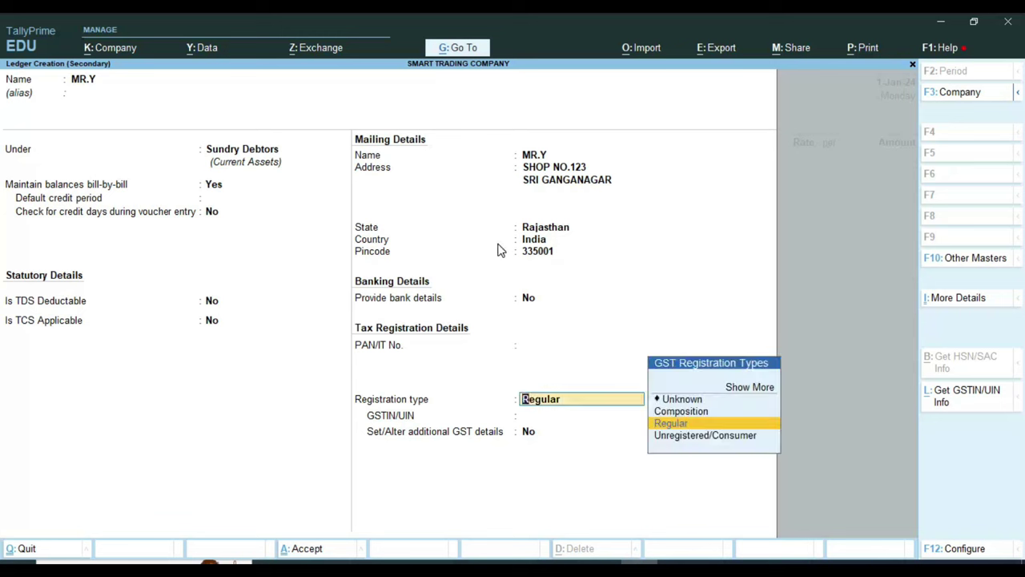
pyautogui.press('Return')
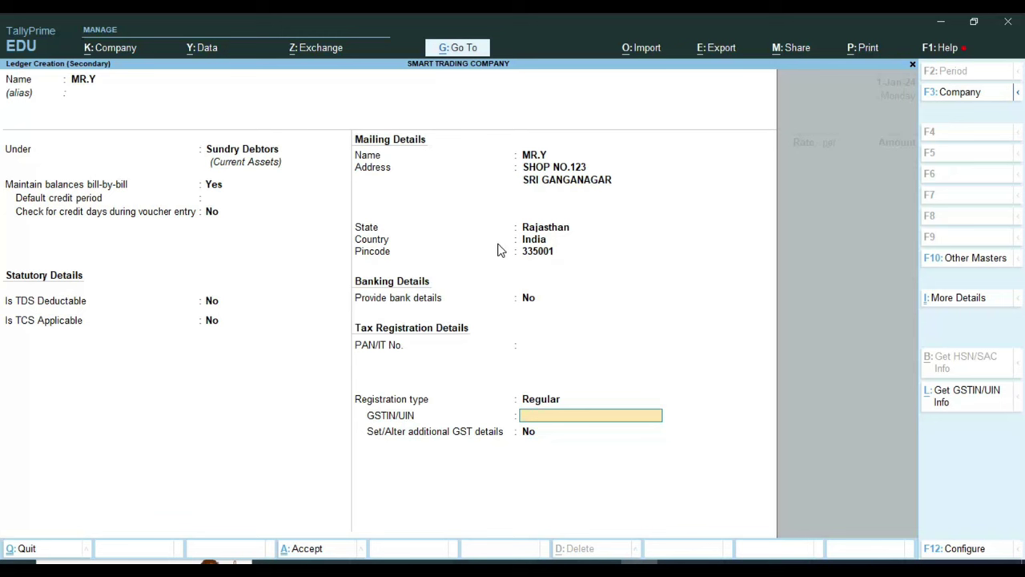
# Step: Enter the party's GSTIN and accept the new ledger
pyautogui.press('Return')
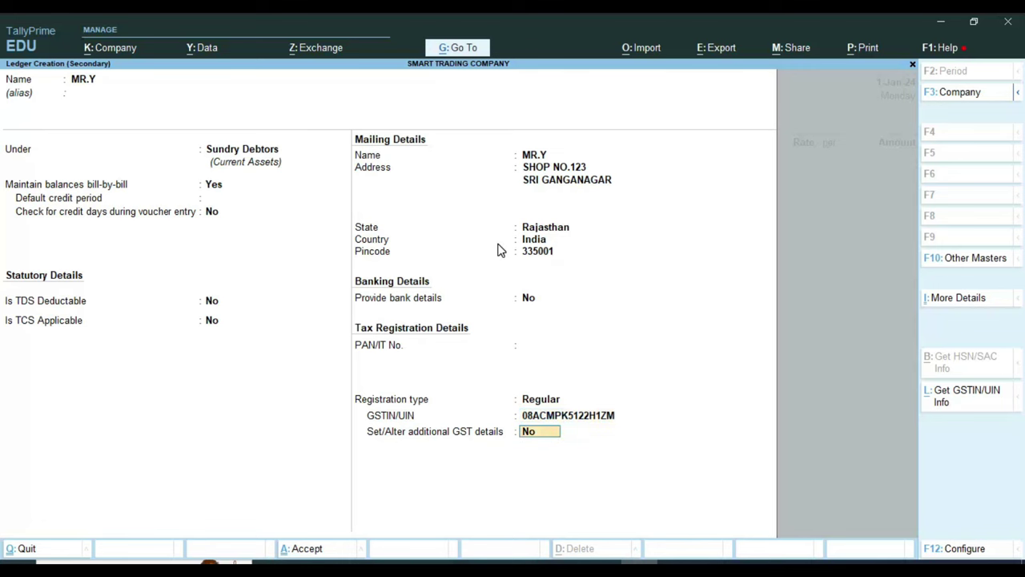
pyautogui.press('Return')
pyautogui.press('Return')
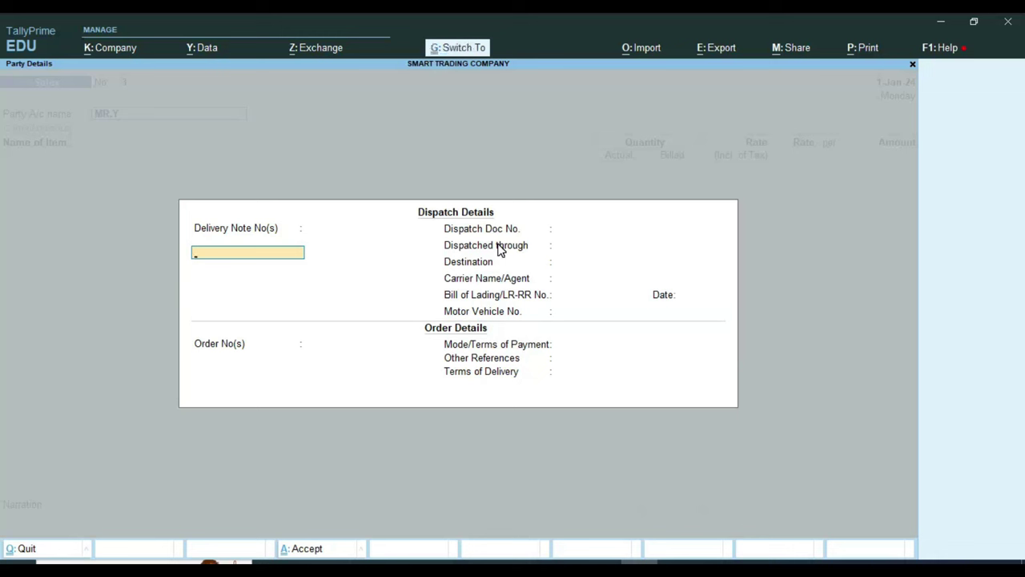
# Step: Enter delivery note 5569, dispatch through TRUCK, the carrier agent's name, and LR No. 69584 dated 1-Apr-24
pyautogui.press('Return')
pyautogui.press('BackSpace')
pyautogui.press('Return')
pyautogui.press('Return')
pyautogui.press('Return')
pyautogui.write('5569')
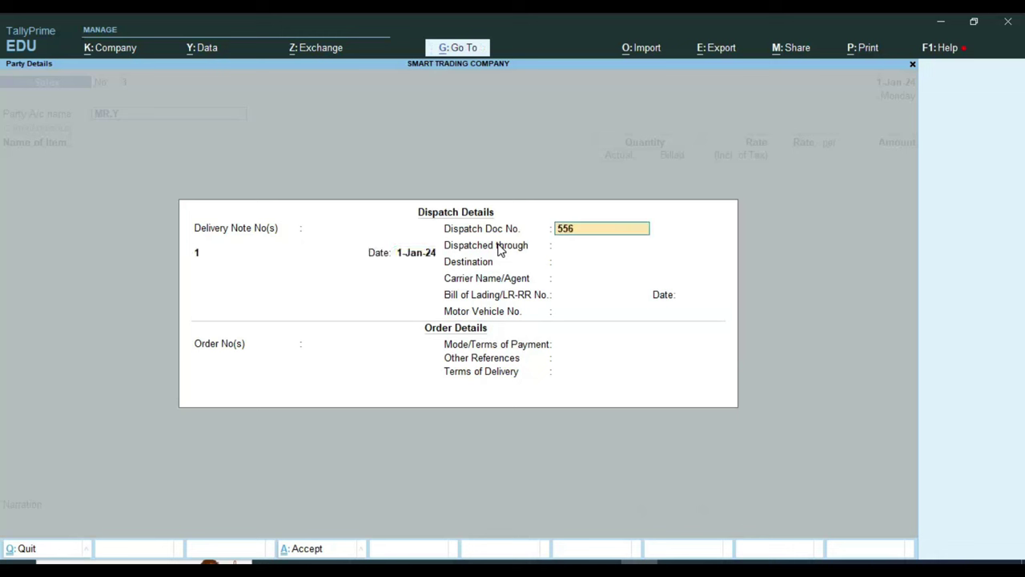
pyautogui.press('Return')
pyautogui.write('TRUCK')
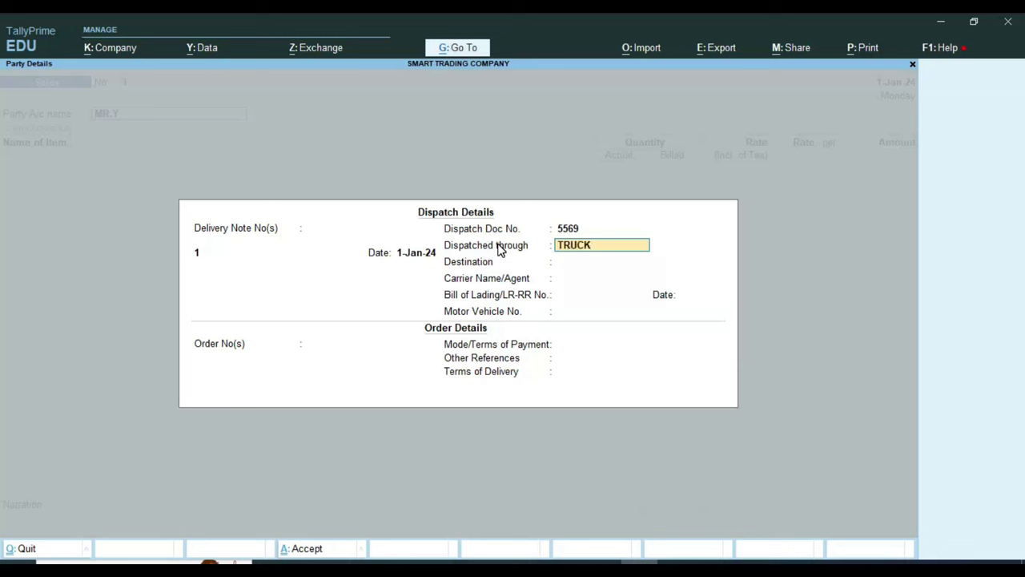
pyautogui.press('Return')
pyautogui.press('Return')
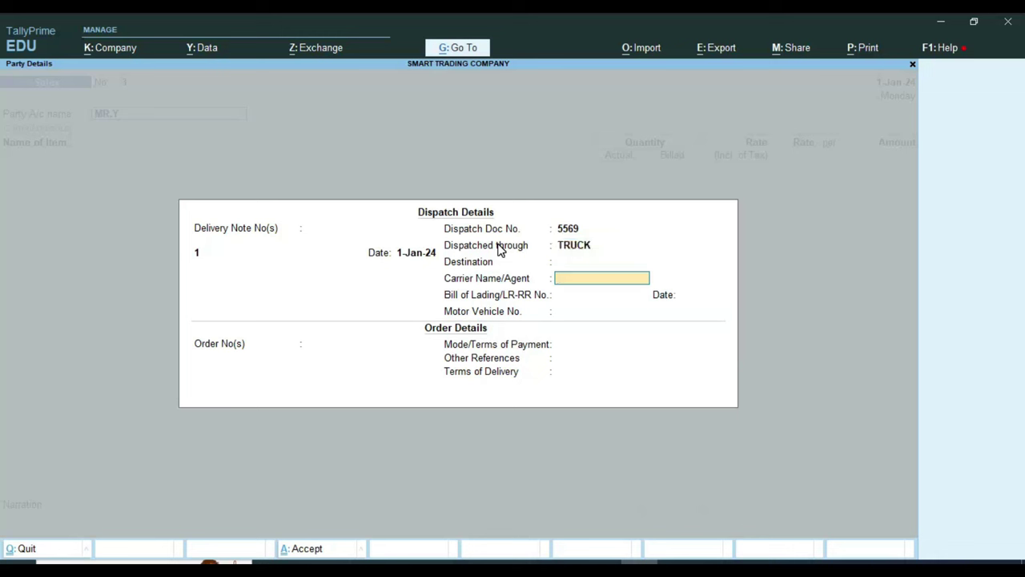
pyautogui.write('MOHAN')
pyautogui.press('Return')
pyautogui.write('69584')
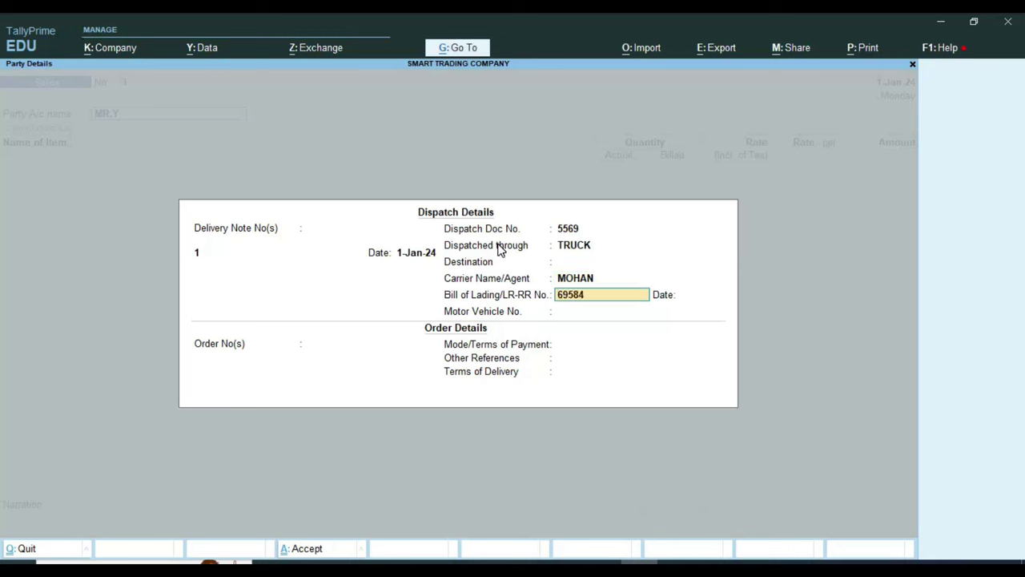
pyautogui.press('Return')
pyautogui.write('1-4')
# Step: Enter vehicle RJ13-14-0000, order No. 66, CASH payment terms and 2 DAYS delivery, then accept the party details
pyautogui.press('Return')
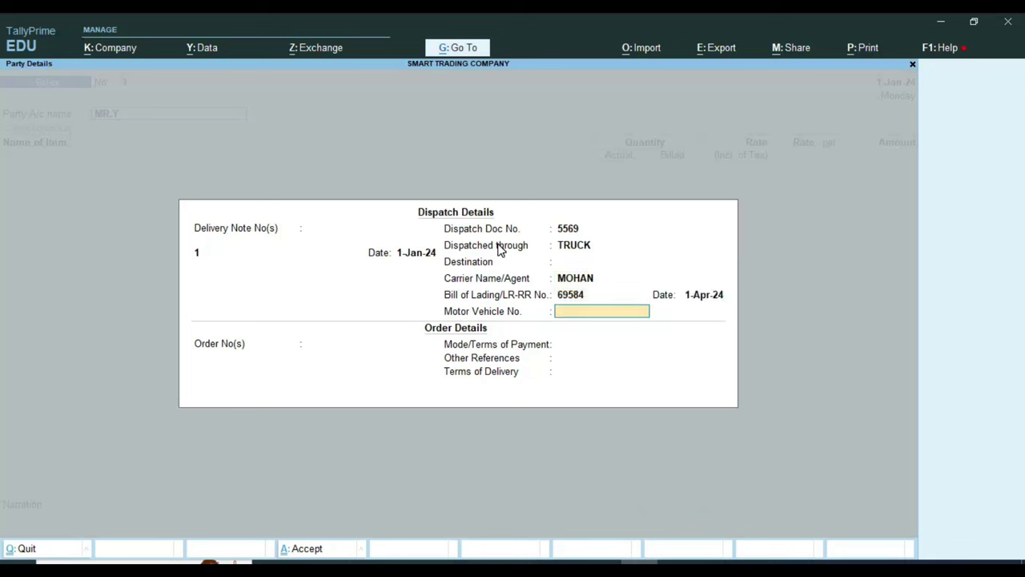
pyautogui.write('RJ13-14-0000')
pyautogui.press('Return')
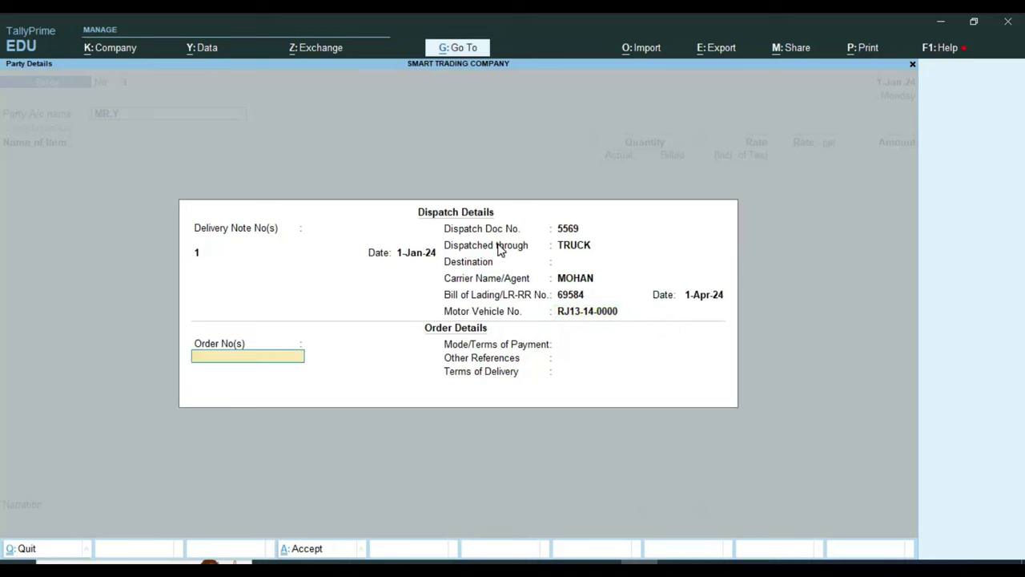
pyautogui.write('66')
pyautogui.press('Return')
pyautogui.press('Return')
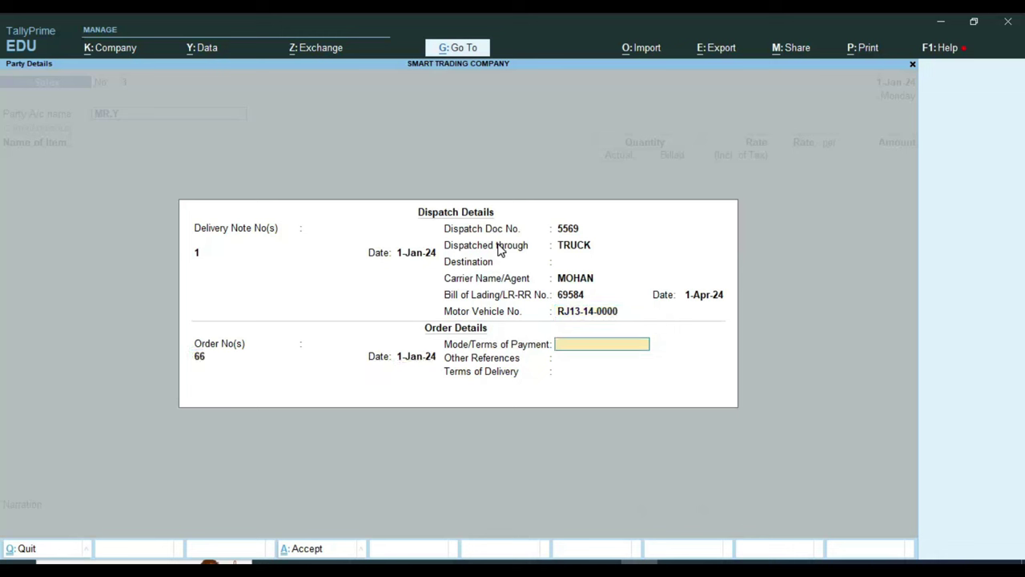
pyautogui.write('CASH')
pyautogui.press('Return')
pyautogui.press('Return')
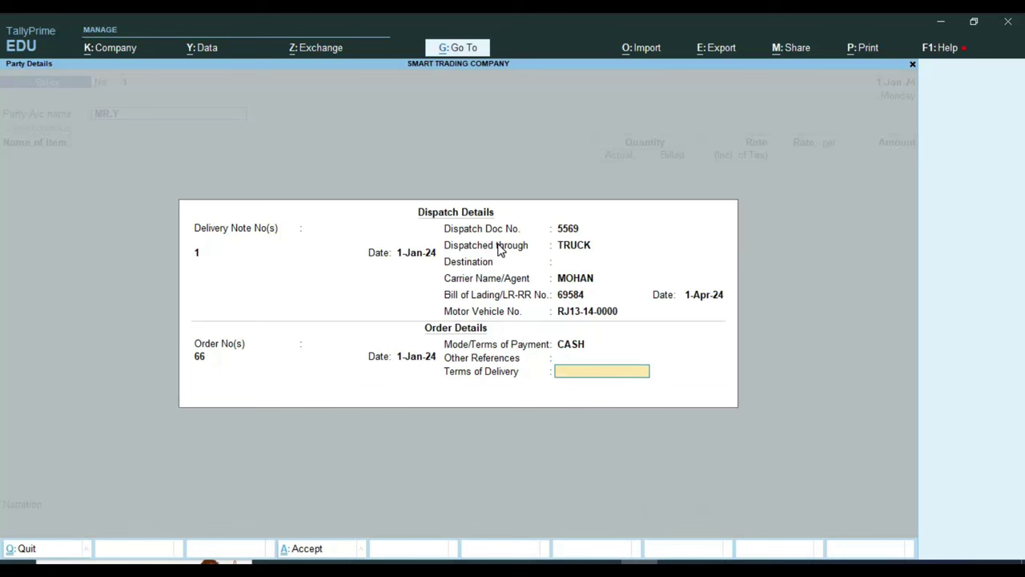
pyautogui.write('2 DAYS')
pyautogui.press('Return')
pyautogui.press('Return')
pyautogui.press('Return')
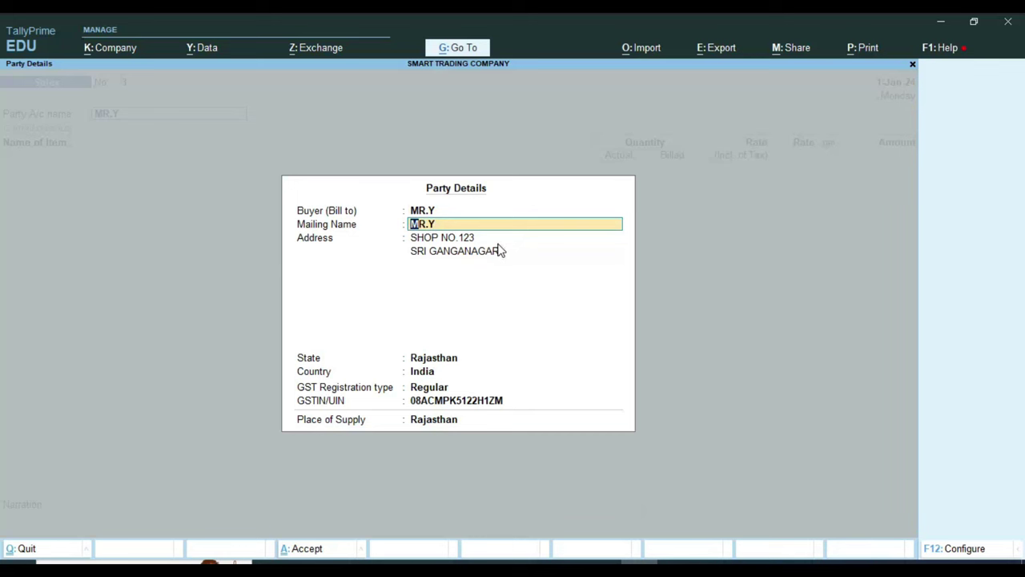
pyautogui.hotkey('ctrl', 'a')
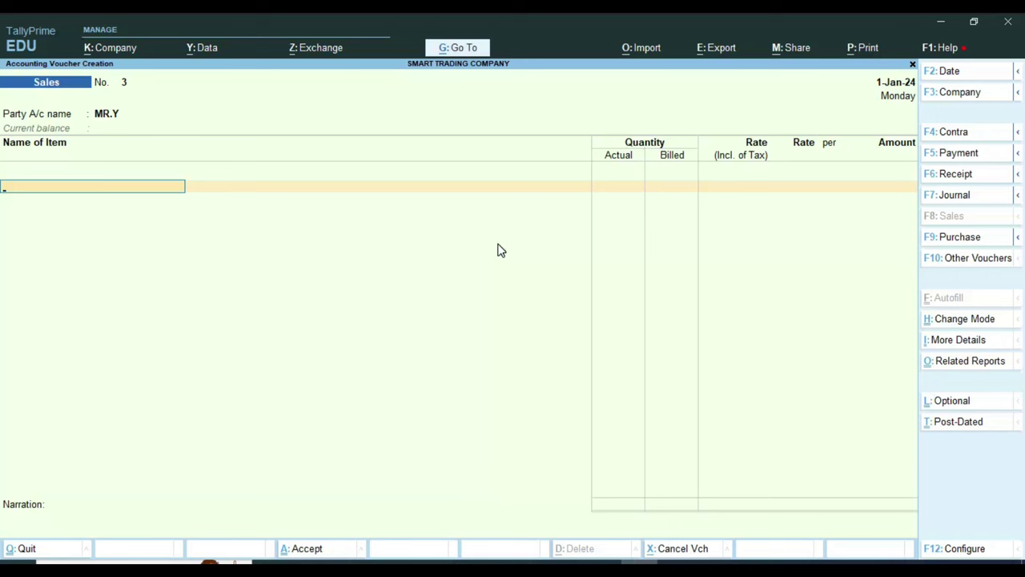
# Step: Add 1 PCS of ITEM-A at 60,000 inclusive of tax, giving a pre-tax rate of 53,571.43
pyautogui.write('E')
pyautogui.press('Down')
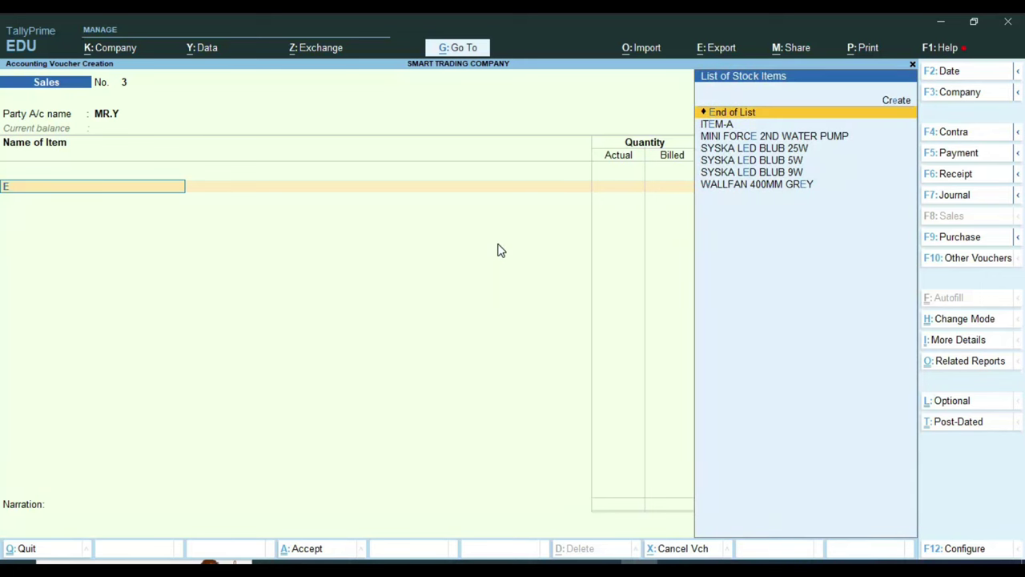
pyautogui.press('Down')
pyautogui.press('Return')
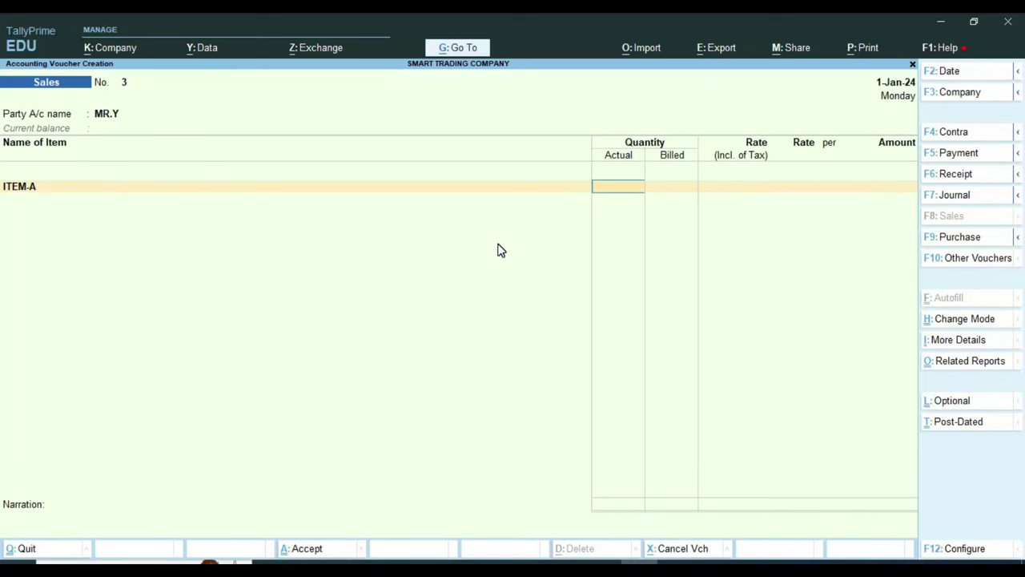
pyautogui.write('1')
pyautogui.press('Return')
pyautogui.press('Return')
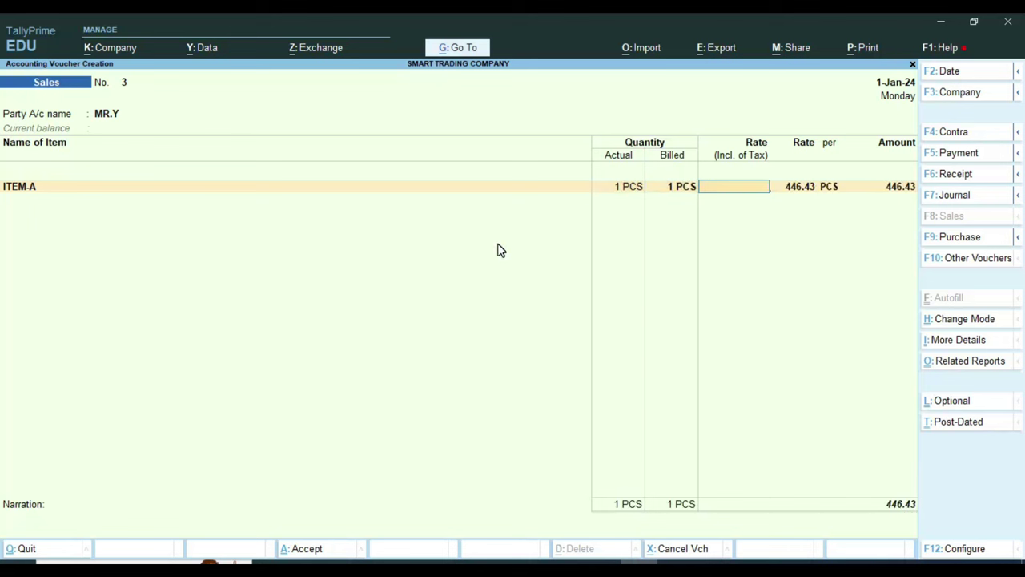
pyautogui.write('600000')
pyautogui.press('Return')
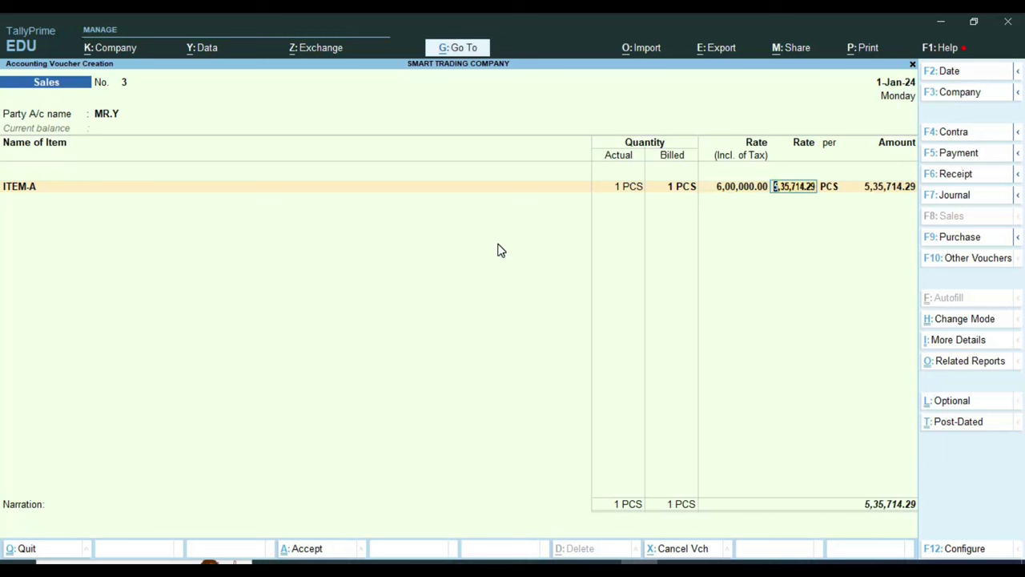
pyautogui.press('BackSpace')
pyautogui.write('60000')
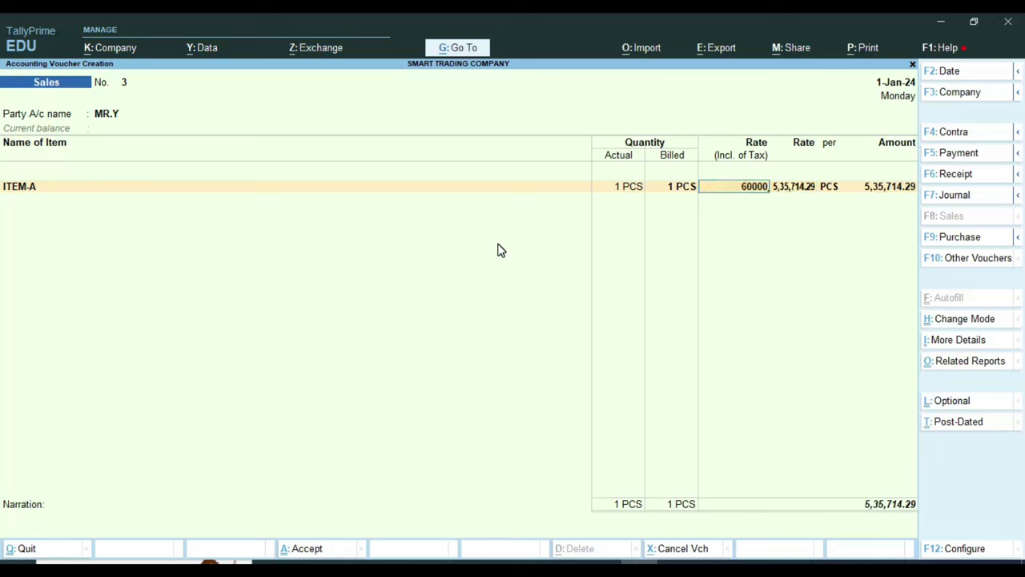
pyautogui.press('Return')
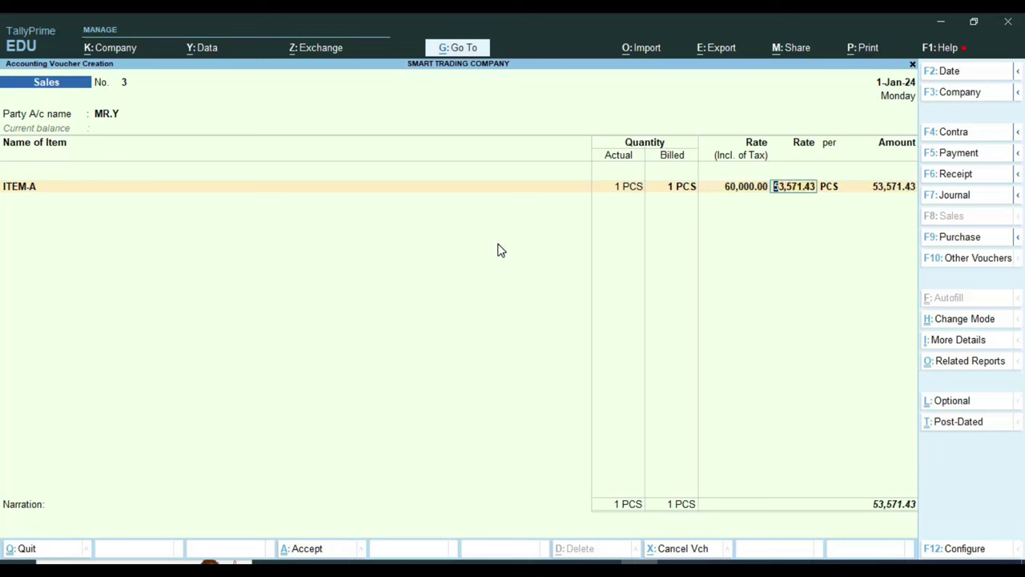
pyautogui.press('Return')
pyautogui.press('Return')
pyautogui.press('Return')
pyautogui.press('Return')
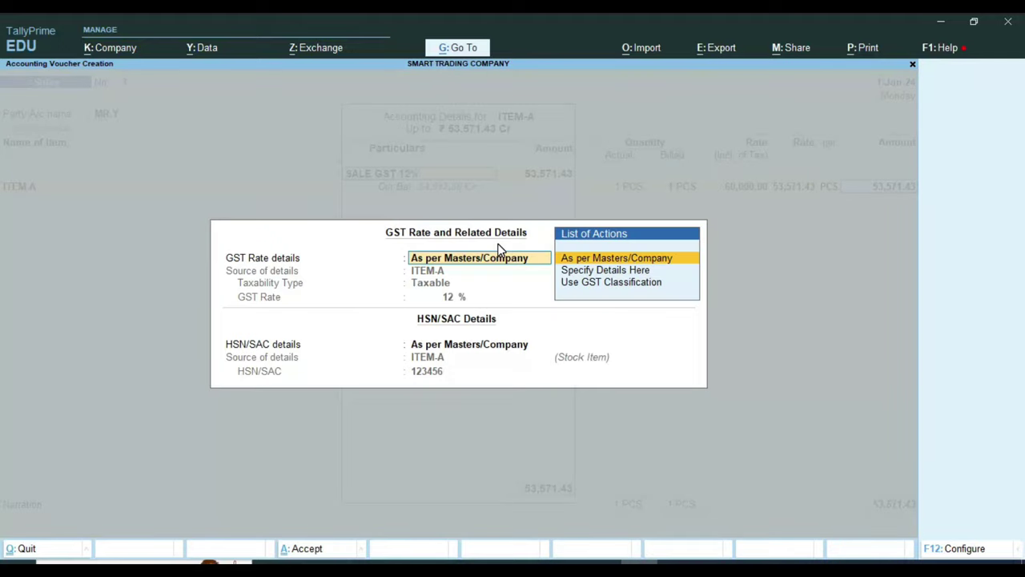
pyautogui.press('Return')
pyautogui.press('Return')
pyautogui.press('Return')
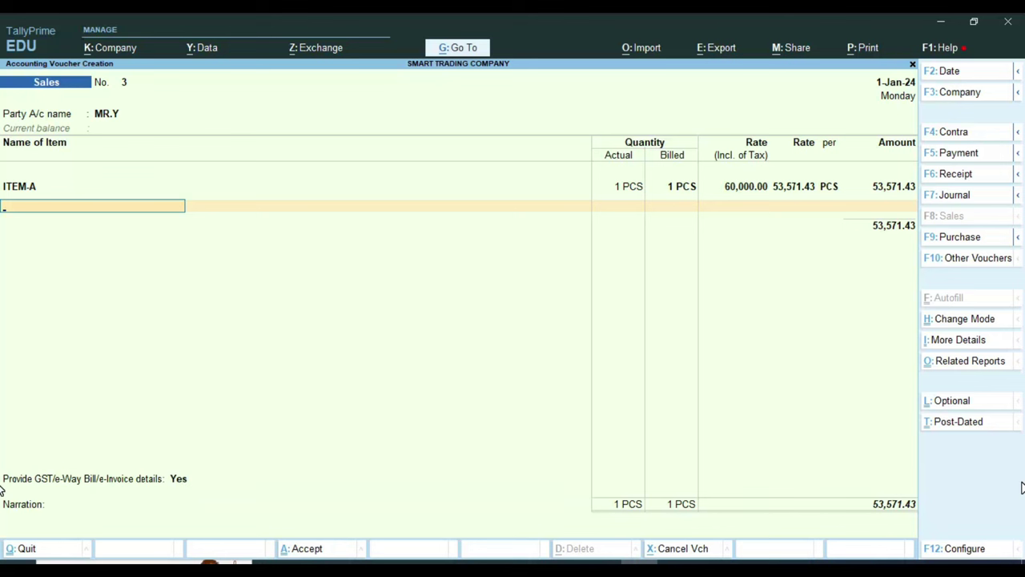
# Step: Add the CGST TAX and SGST TAX ledgers at 3,214.29 each
pyautogui.press('Return')
pyautogui.write('CG')
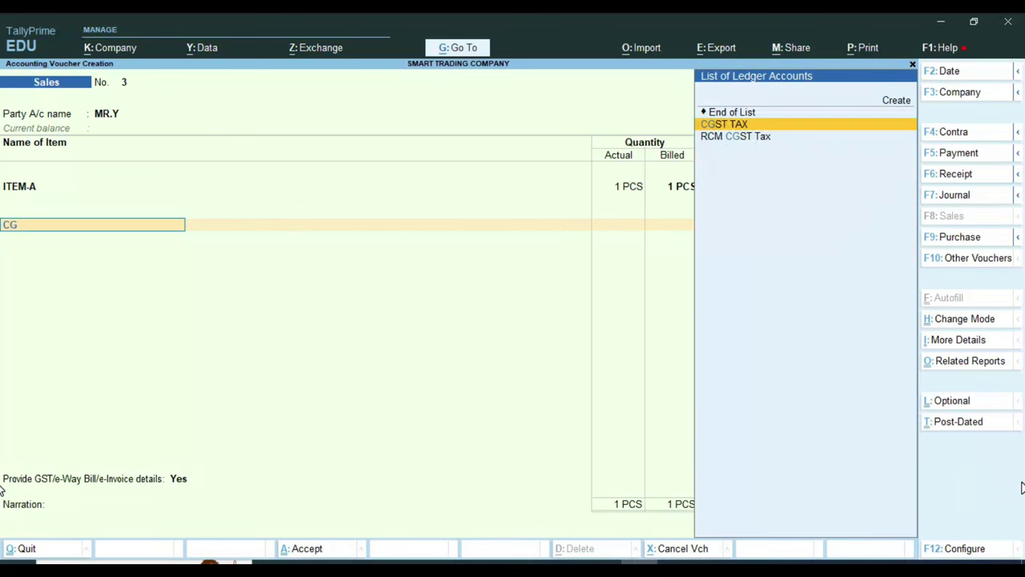
pyautogui.press('Return')
pyautogui.press('Return')
pyautogui.write('SG')
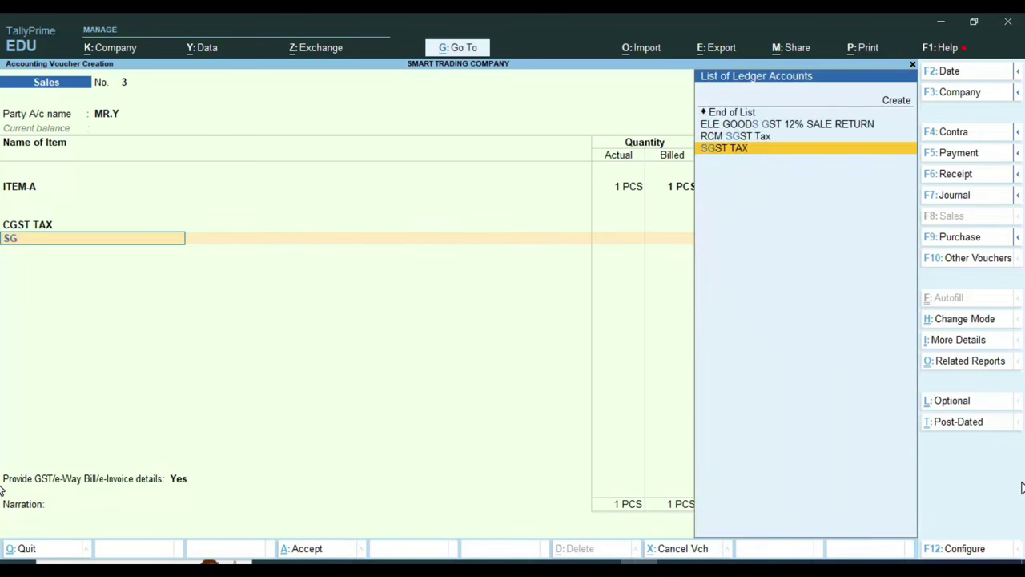
pyautogui.press('Return')
pyautogui.press('Return')
pyautogui.press('Return')
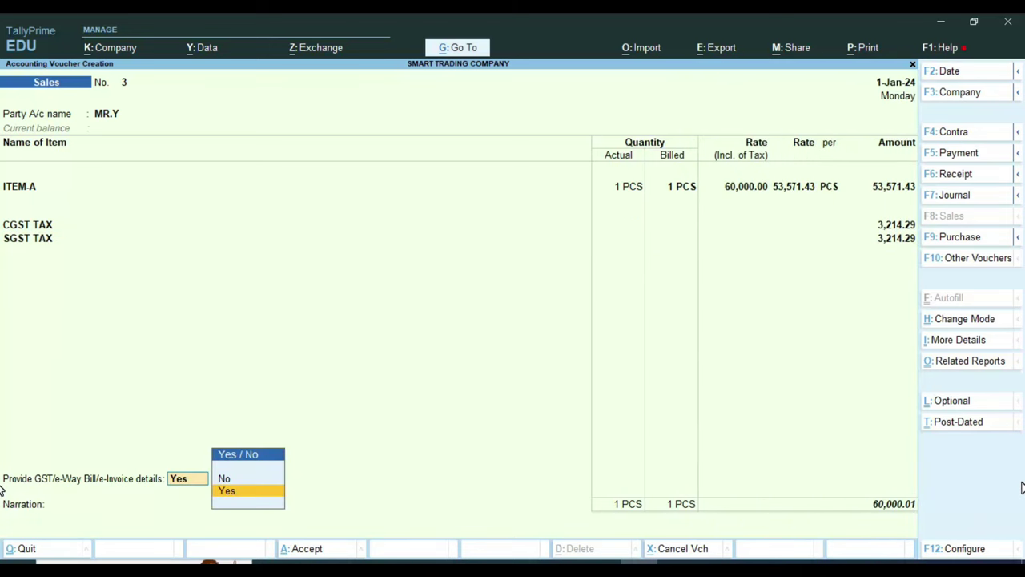
# Step: Provide e-Way Bill details with Raisinghnagar as the dispatch origin, reaching the e-Way Bill No. field
pyautogui.press('Return')
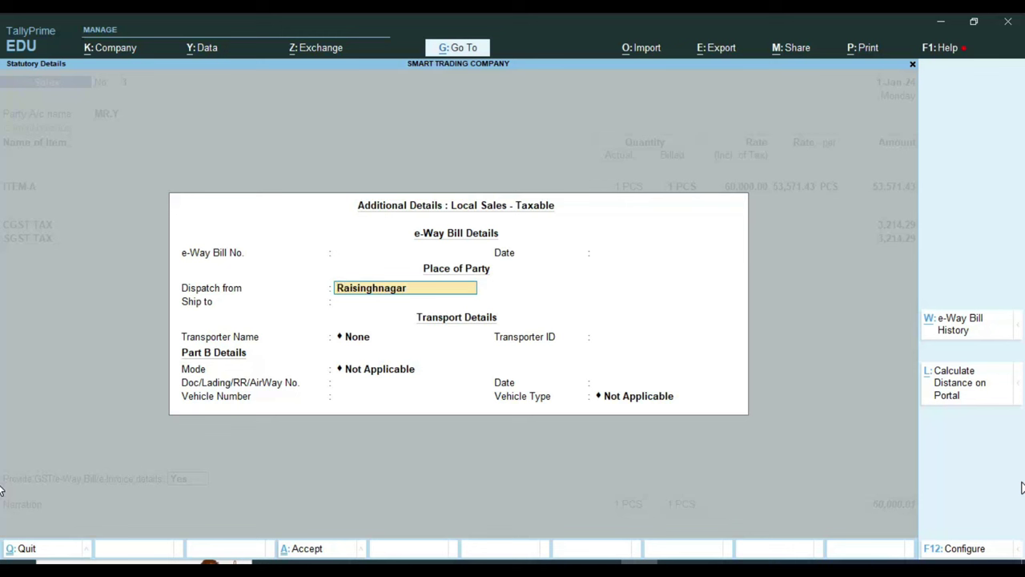
pyautogui.press('Up')
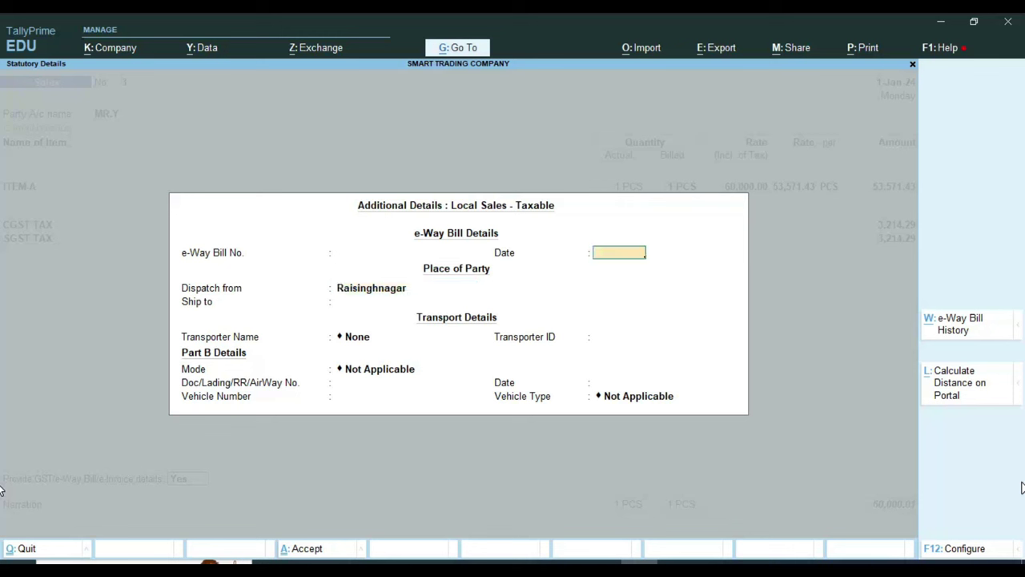
pyautogui.press('Up')
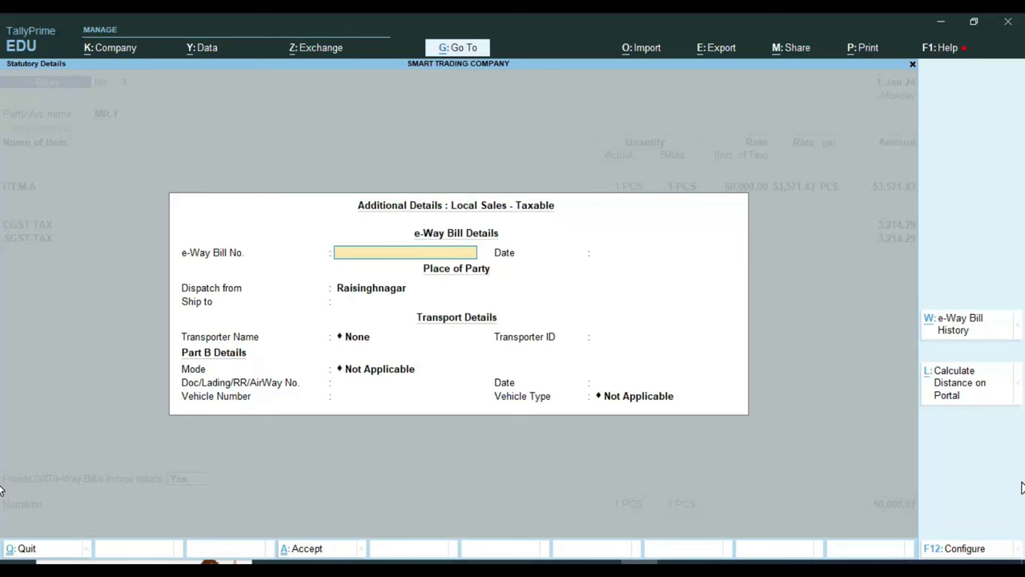
pyautogui.write('584744')
pyautogui.press('Return')
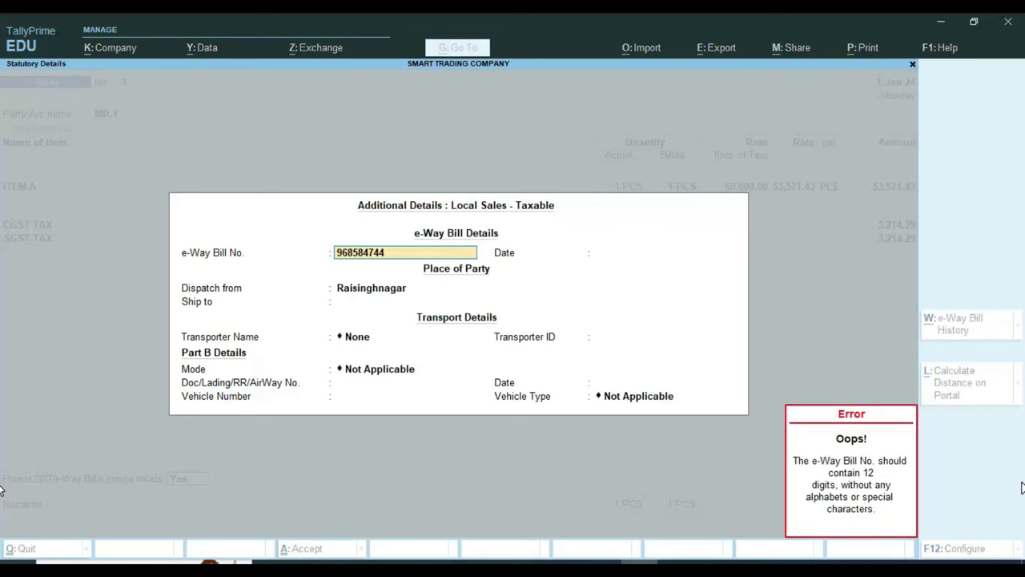
pyautogui.write('123412341234')
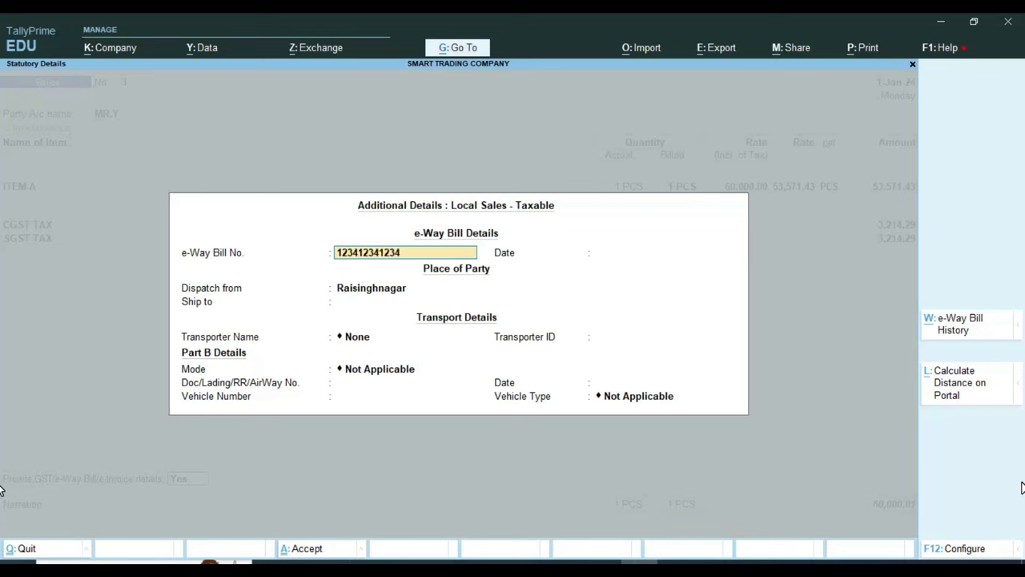
pyautogui.press('Return')
pyautogui.write('1-4')
pyautogui.press('Return')
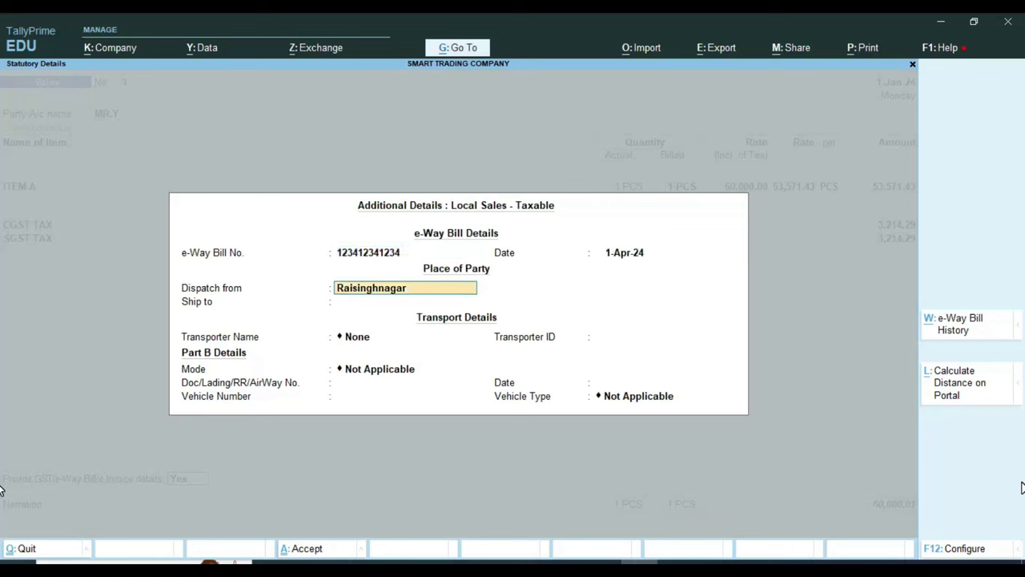
pyautogui.press('Return')
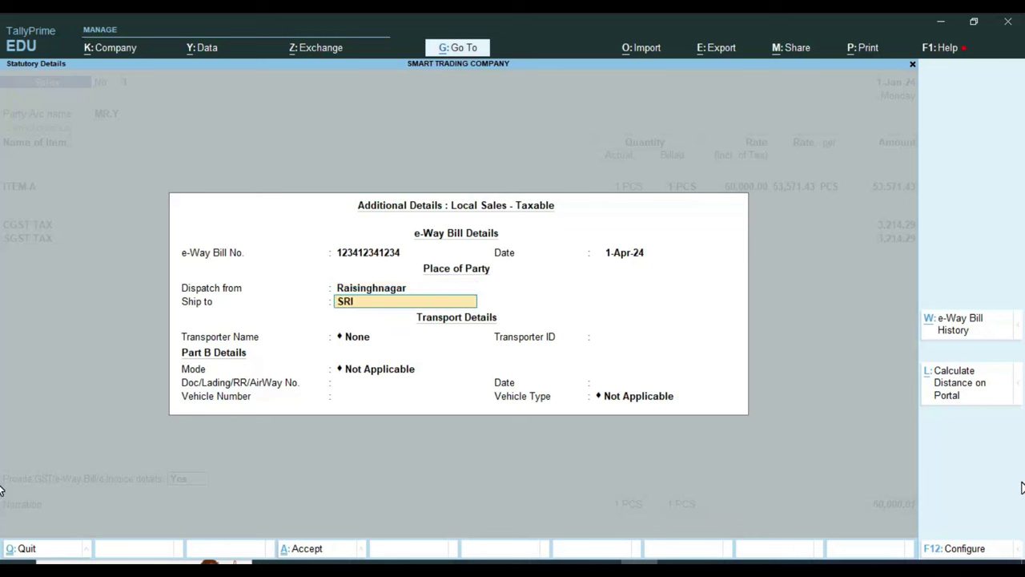
pyautogui.write('SRI GANGANGAR')
pyautogui.press('Return')
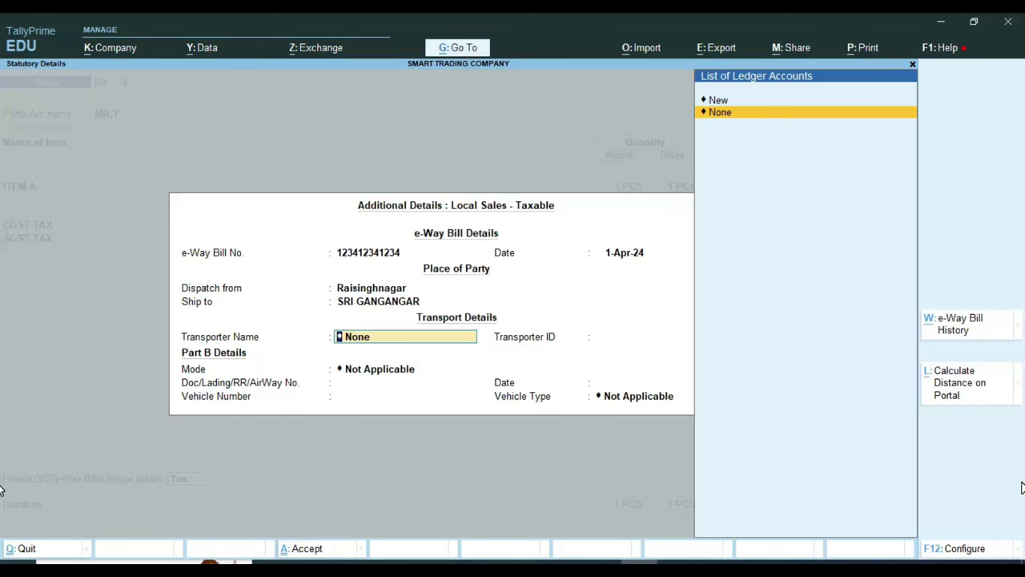
# Step: Create the new transporter NEW JANTA, leaving the transporter ID blank
pyautogui.press('Up')
pyautogui.press('Return')
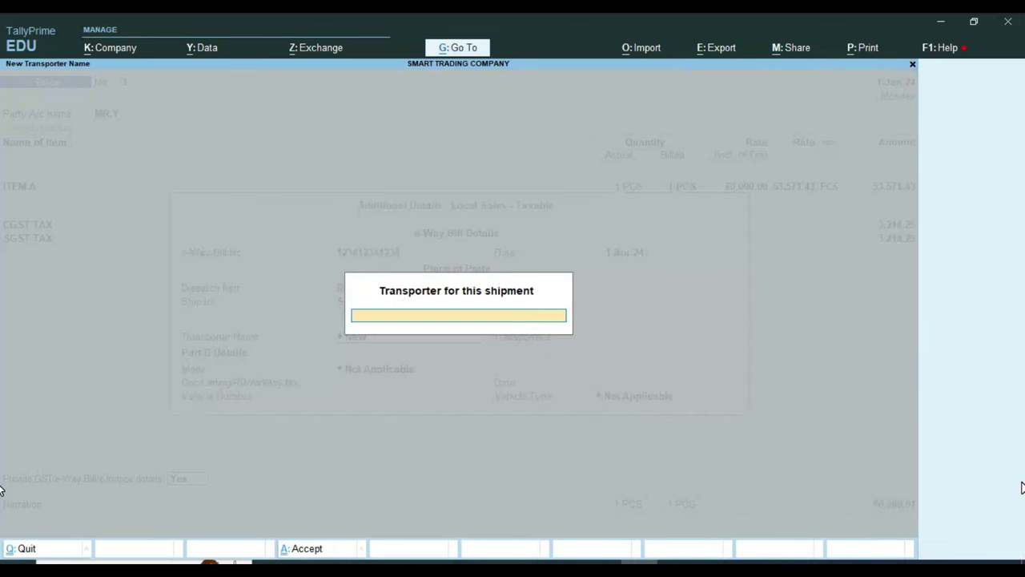
pyautogui.write('NEW JANTA')
pyautogui.press('Return')
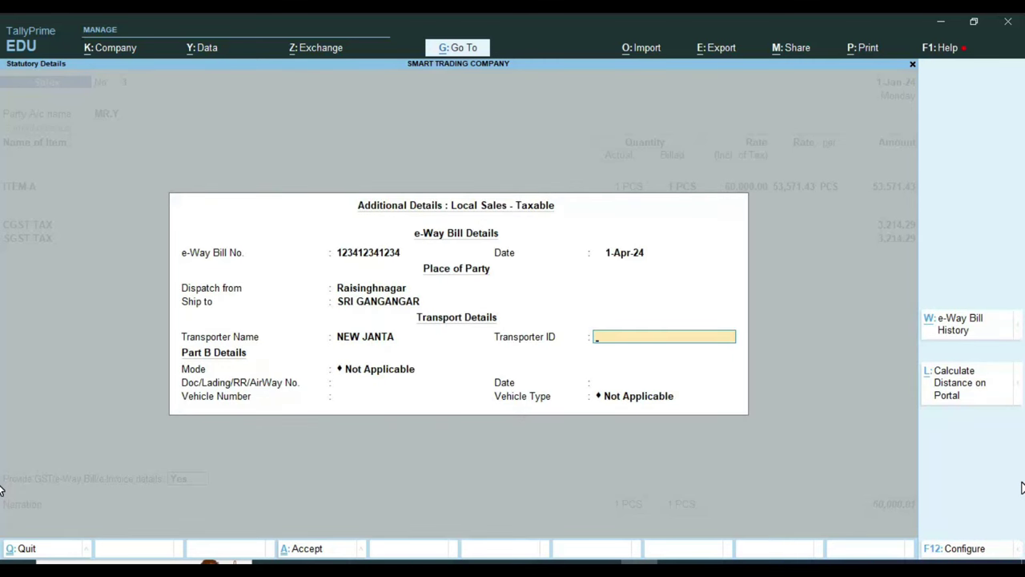
pyautogui.press('Return')
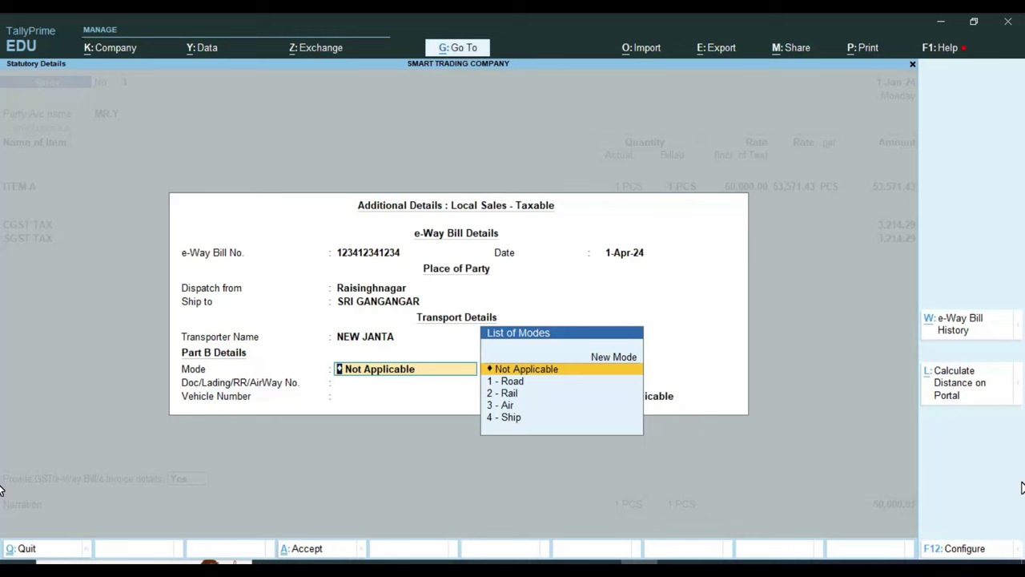
# Step: Set the transport mode to 1 - Road and the vehicle type to Over Dimensional Cargo
pyautogui.press('Down')
pyautogui.press('Return')
pyautogui.press('Return')
pyautogui.press('Return')
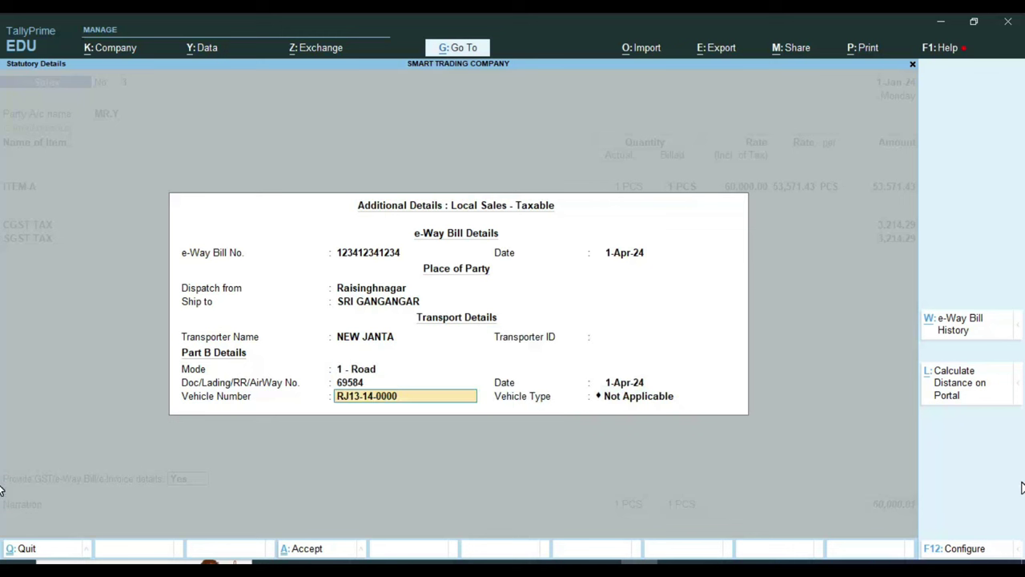
pyautogui.press('Return')
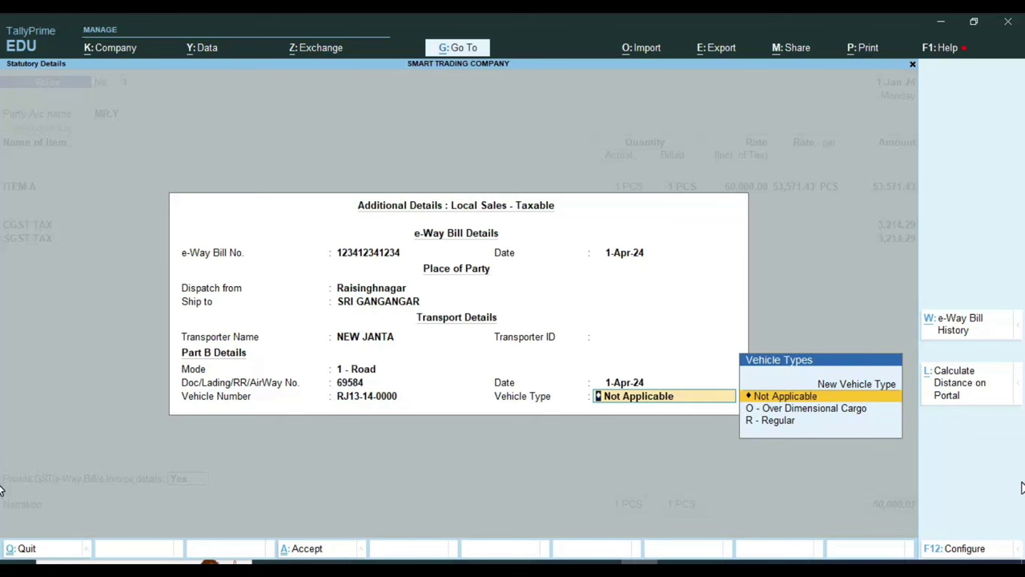
pyautogui.press('Down')
pyautogui.press('Return')
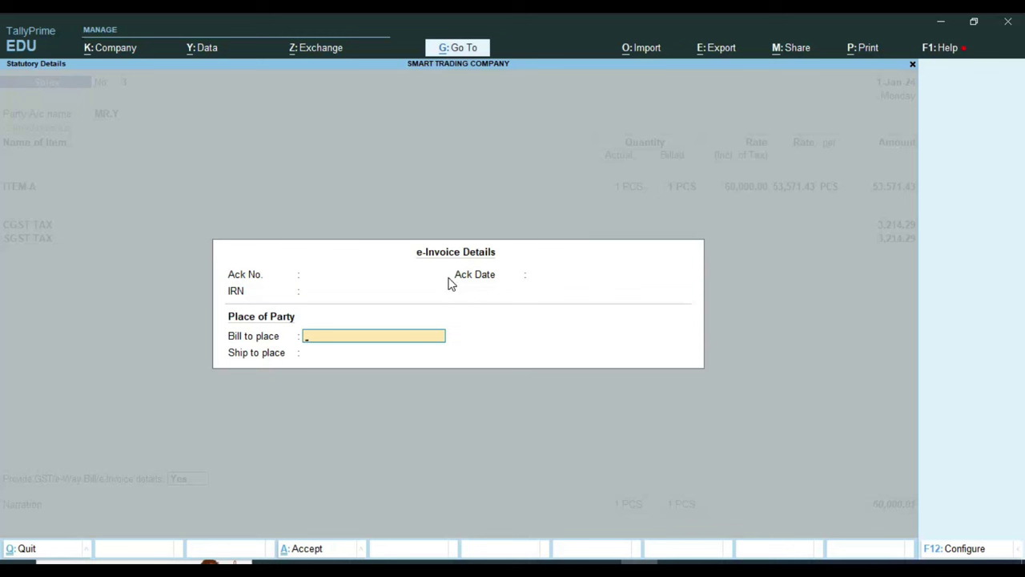
# Step: Leave the e-Invoice places blank, accept bill reference 3, and add a ROUNDED OFF/ ON ledger row
pyautogui.press('Return')
pyautogui.press('Return')
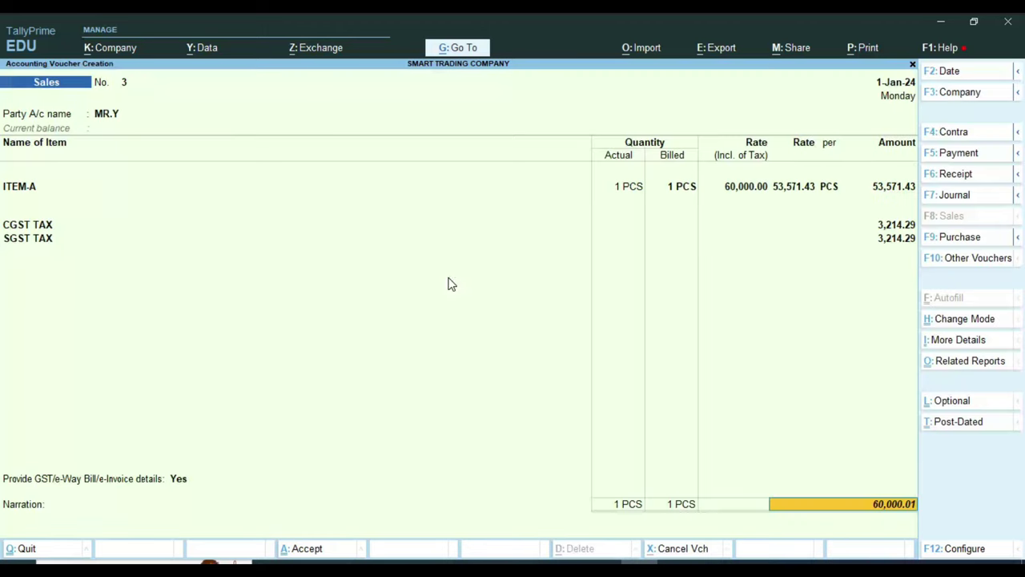
pyautogui.press('Return')
pyautogui.press('Return')
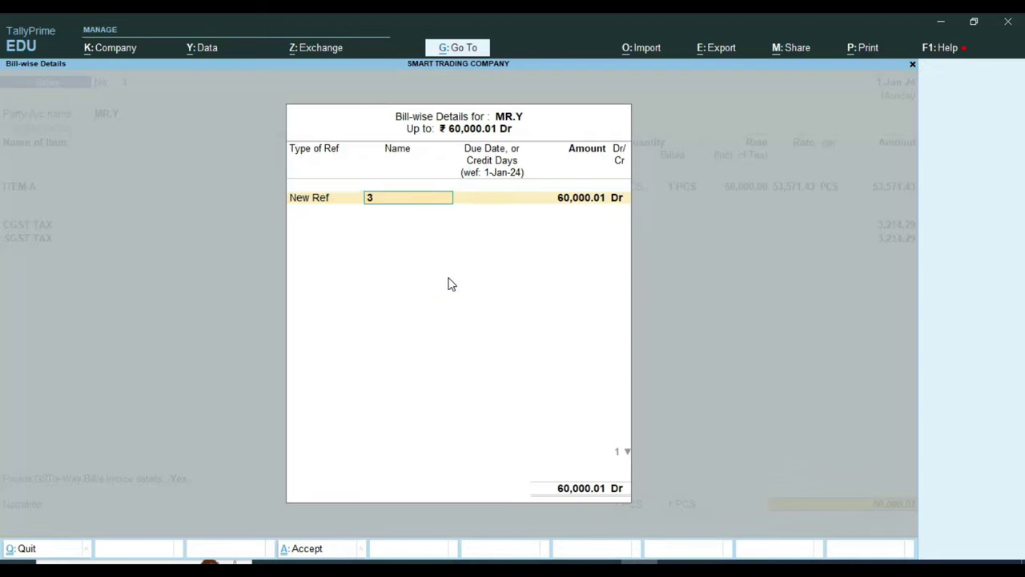
pyautogui.press('Return')
pyautogui.press('Return')
pyautogui.press('Return')
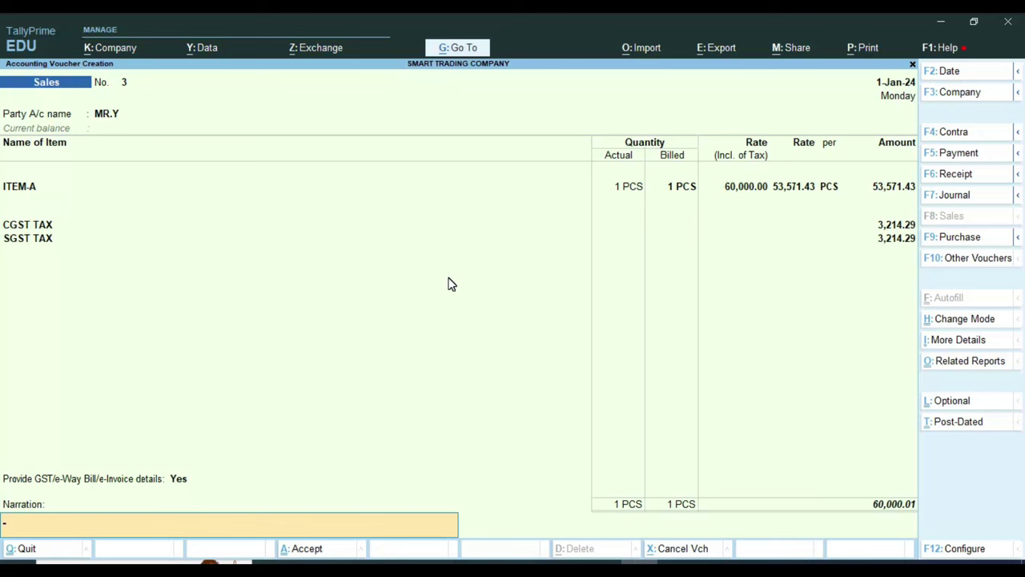
pyautogui.press('BackSpace')
pyautogui.press('BackSpace')
pyautogui.press('BackSpace')
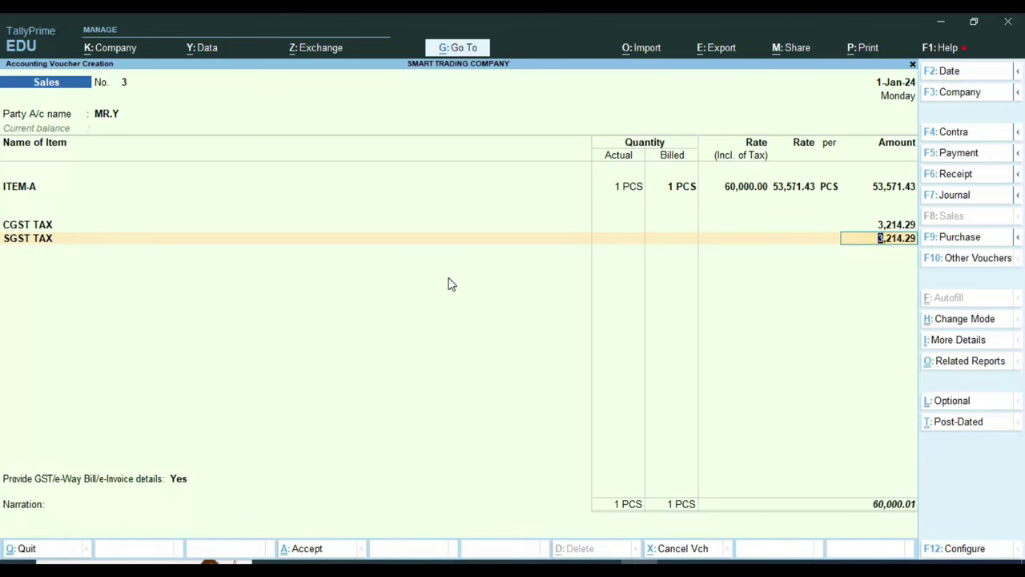
pyautogui.press('Return')
pyautogui.write('R')
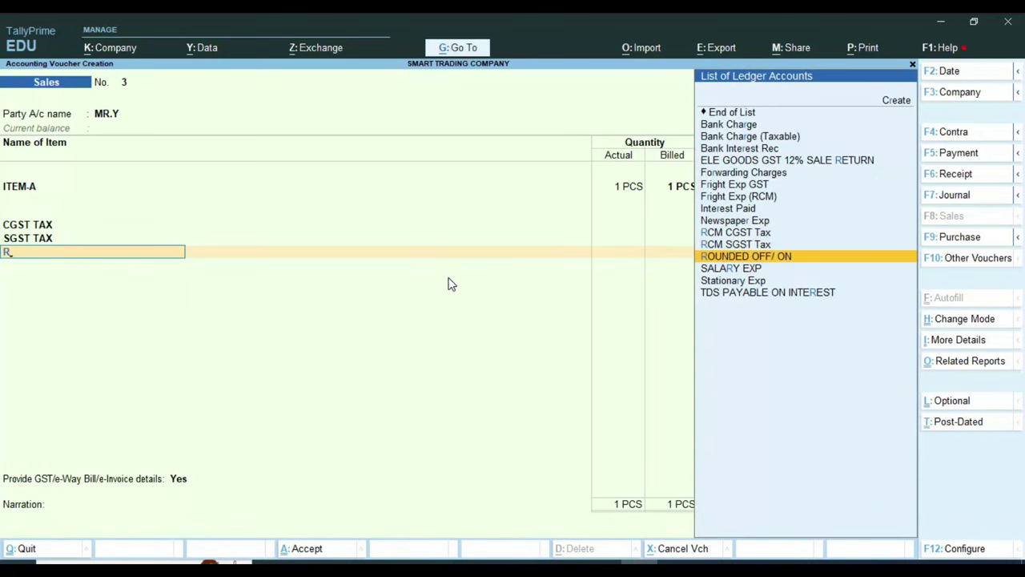
pyautogui.press('Return')
# Step: Accept the e-Way Bill details and New Ref allocation, decline the e-Invoice, and dismiss the warning
pyautogui.press('Return')
pyautogui.press('Return')
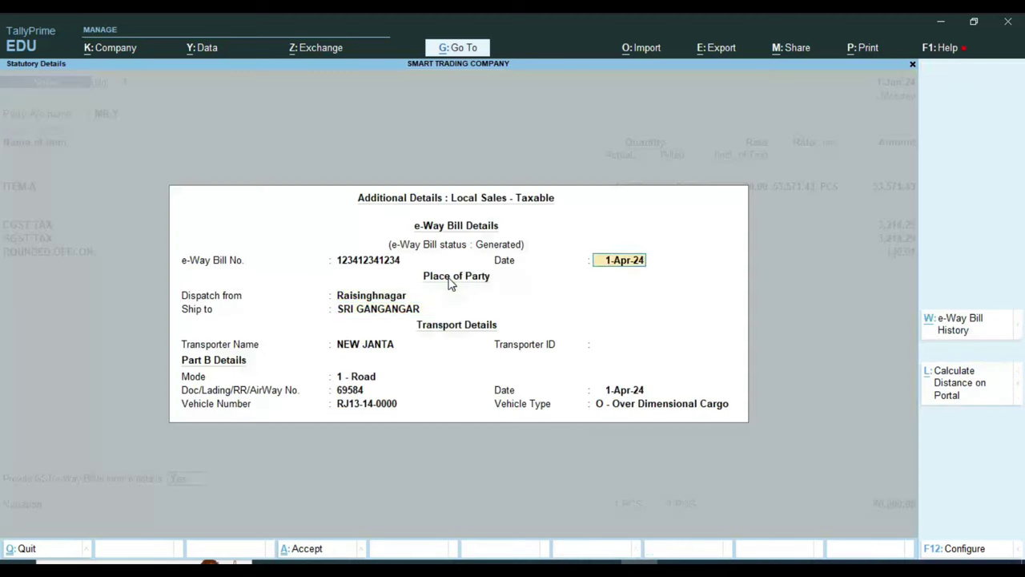
pyautogui.press('Return')
pyautogui.press('Return')
pyautogui.press('Return')
pyautogui.press('Return')
pyautogui.press('Return')
pyautogui.press('Return')
pyautogui.press('Return')
pyautogui.press('Return')
pyautogui.press('Return')
pyautogui.press('Return')
pyautogui.press('Return')
pyautogui.press('Return')
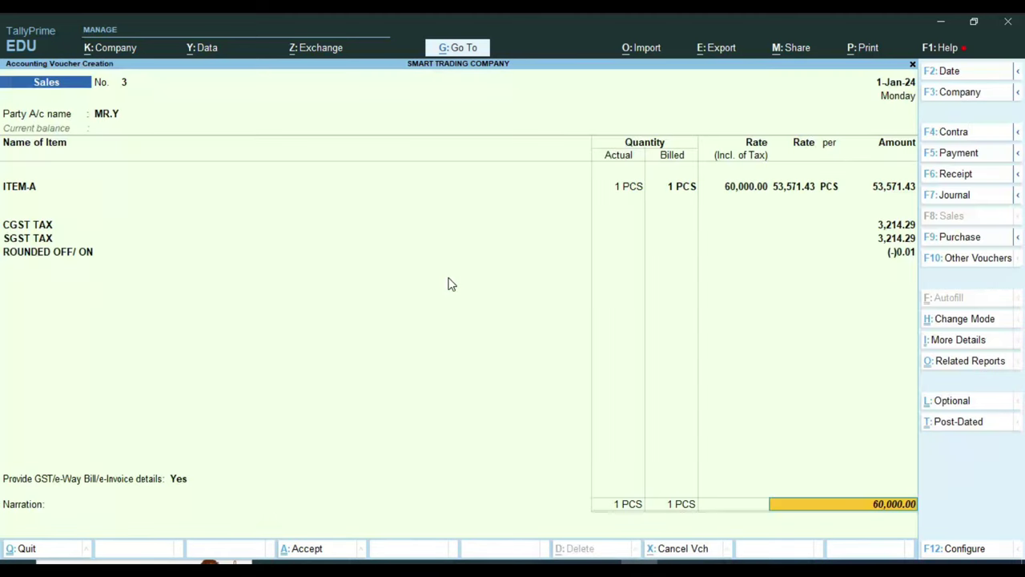
pyautogui.press('Return')
pyautogui.press('Return')
pyautogui.press('Return')
pyautogui.press('Return')
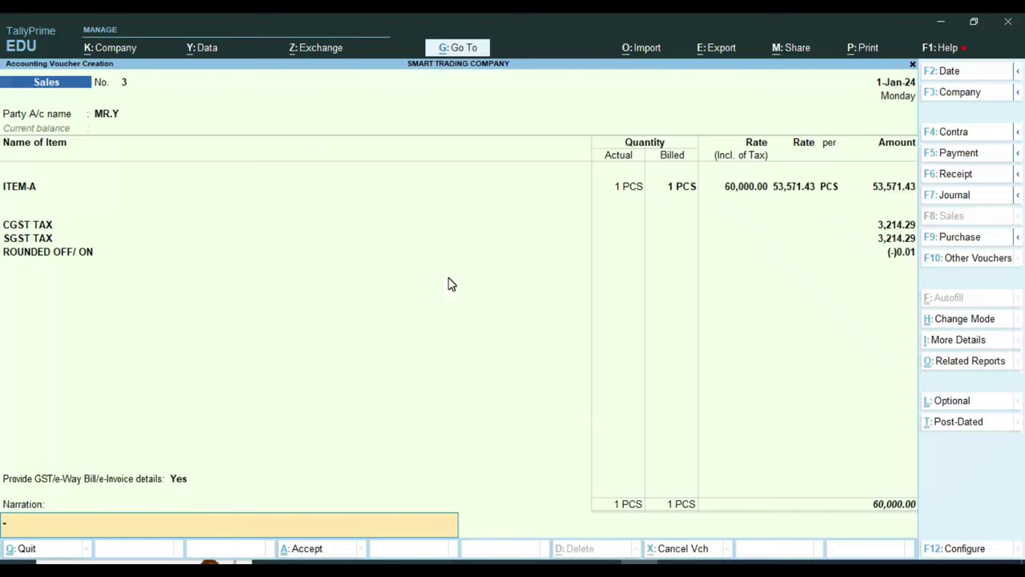
pyautogui.press('Return')
pyautogui.press('Return')
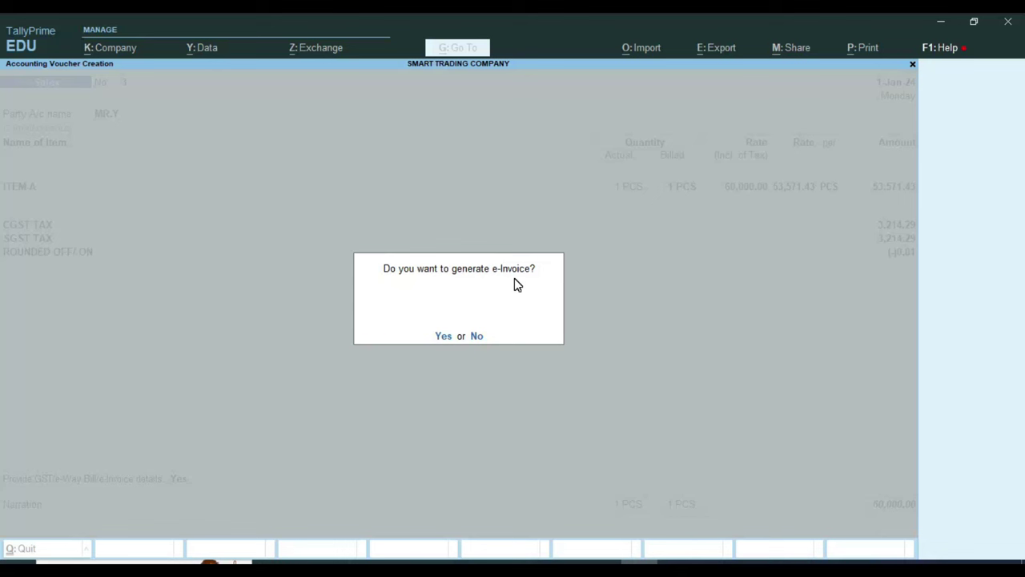
pyautogui.press('Return')
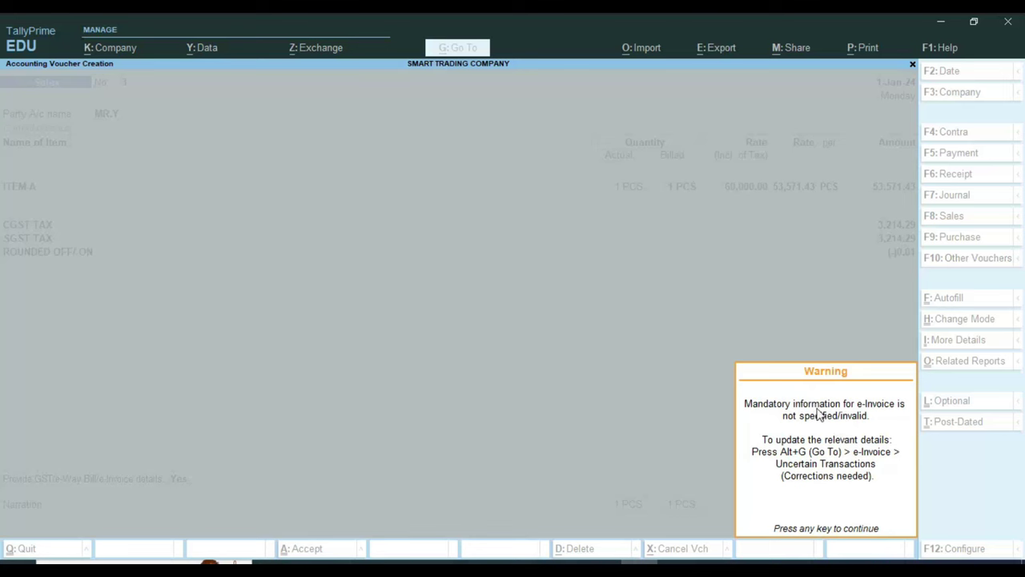
pyautogui.click(611, 298)
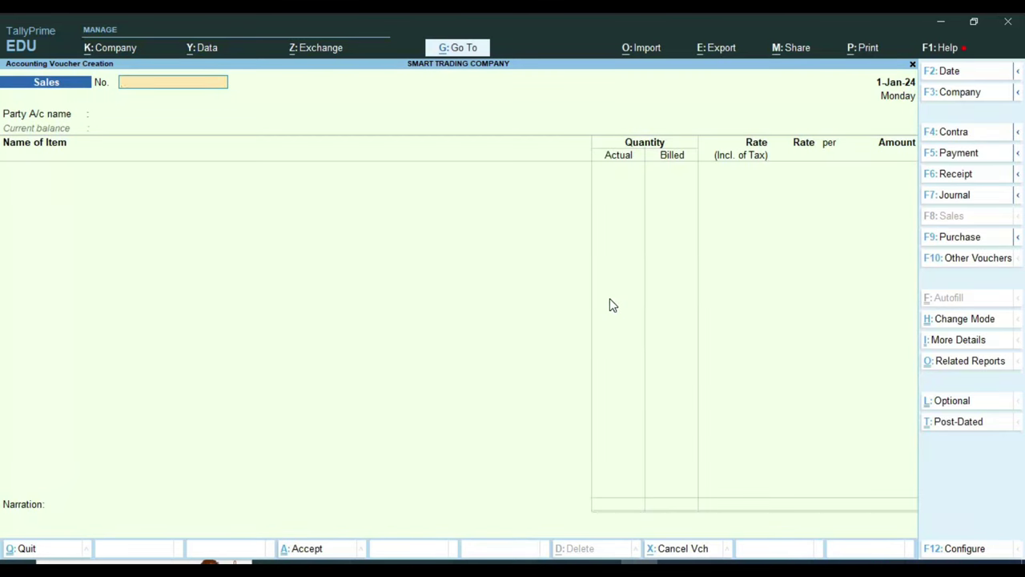
# Step: Recall voucher 3 and open its Tax Invoice print preview, zoomed in with Alt+Z
pyautogui.press('pageup')
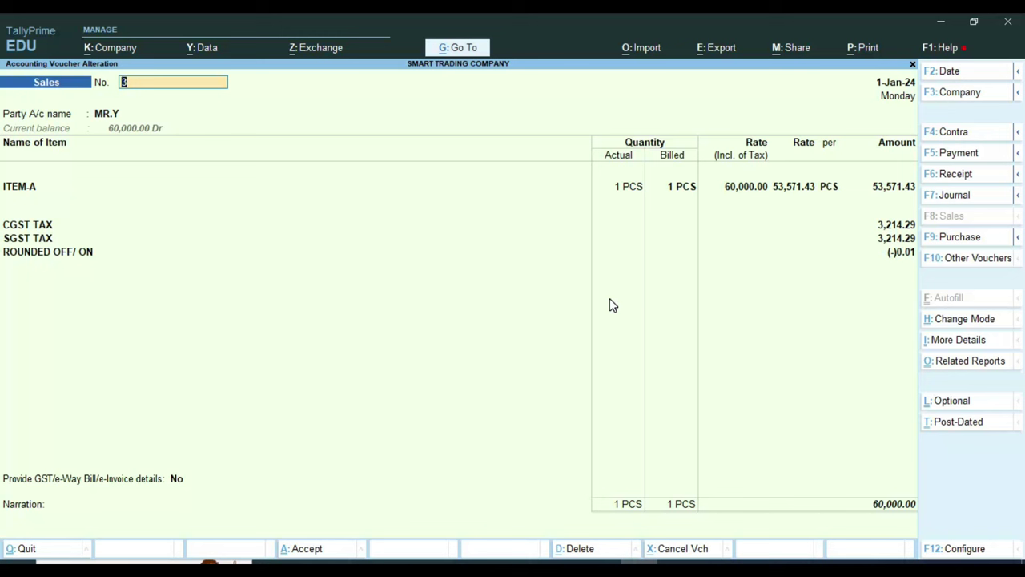
pyautogui.press('ctrl')
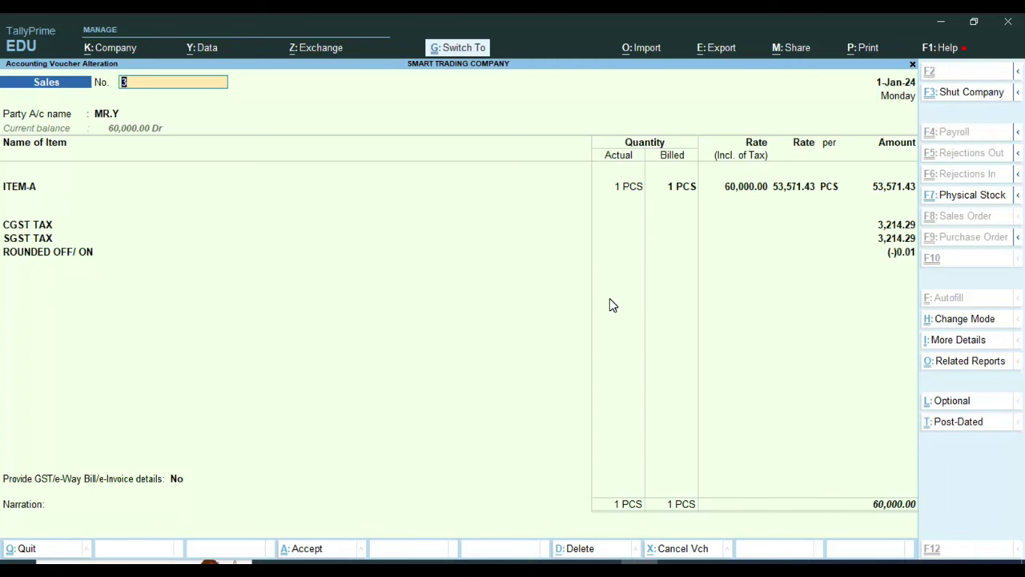
pyautogui.hotkey('ctrl', 'p')
pyautogui.press('Left')
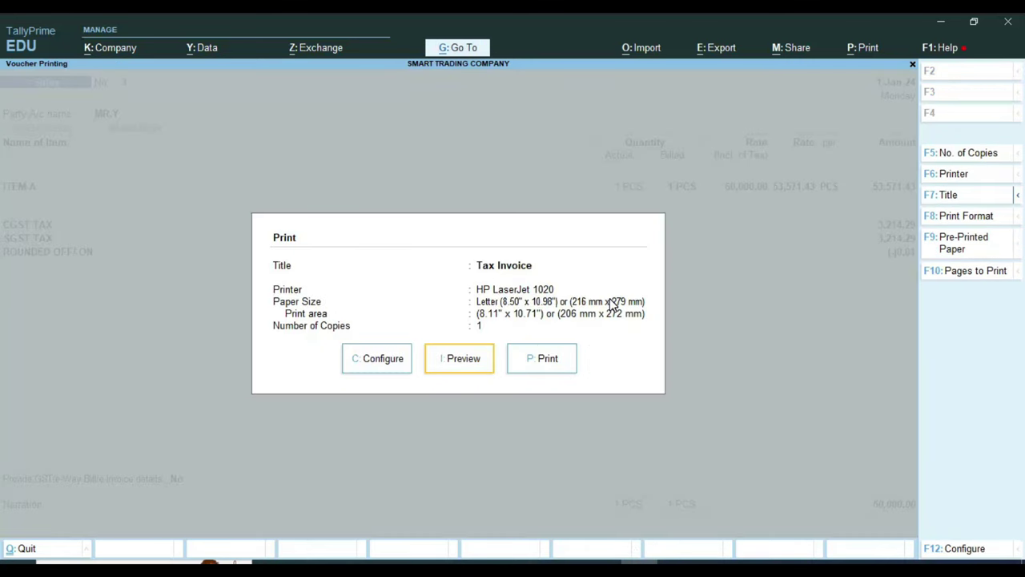
pyautogui.press('Return')
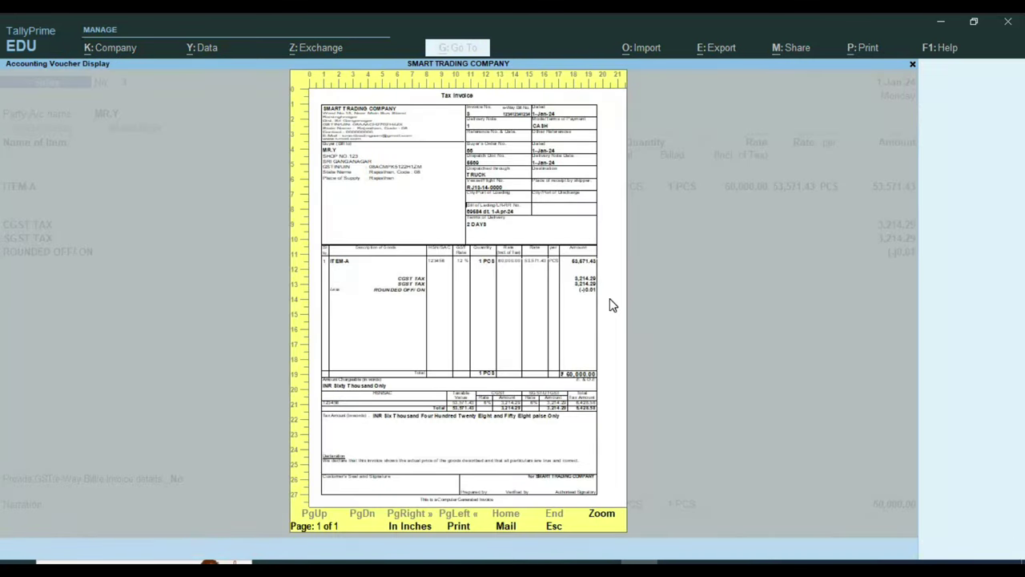
pyautogui.hotkey('alt', 'z')
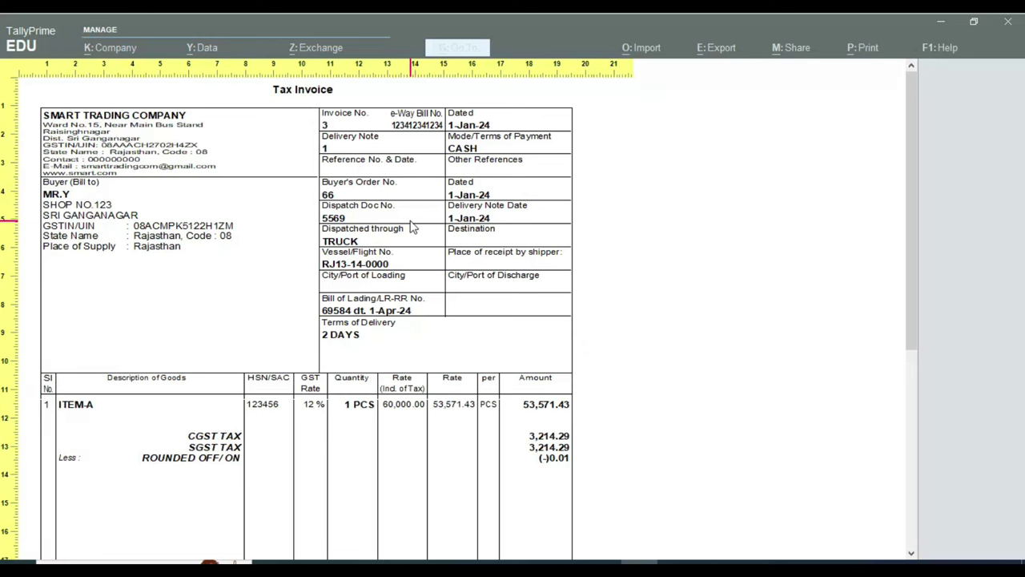
# Step: Scroll through the Tax Invoice preview to review all invoice and transport details
pyautogui.scroll(-1, 413, 225)
pyautogui.scroll(1, 412, 226)
pyautogui.scroll(-3, 388, 302)
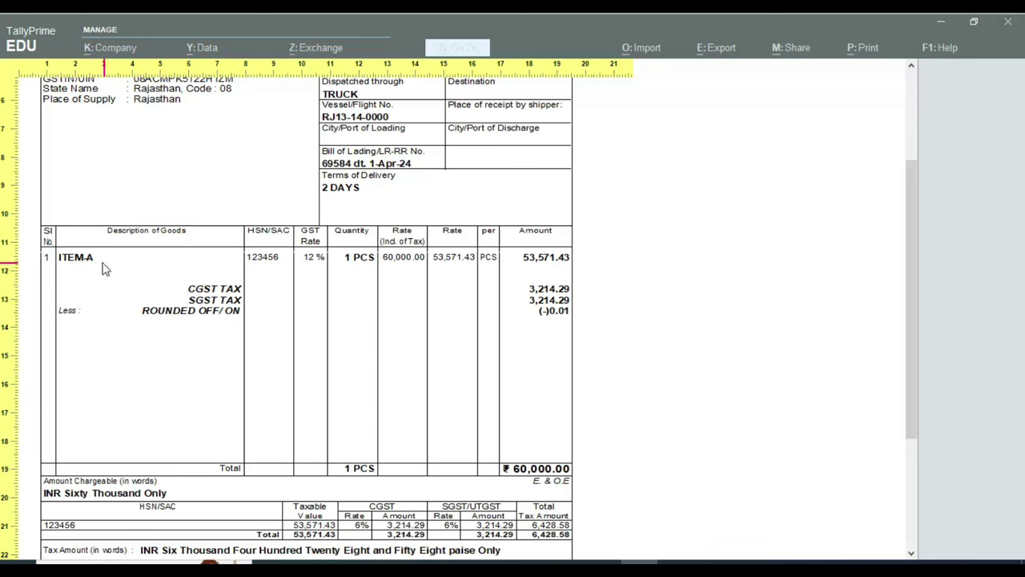
pyautogui.click(258, 264)
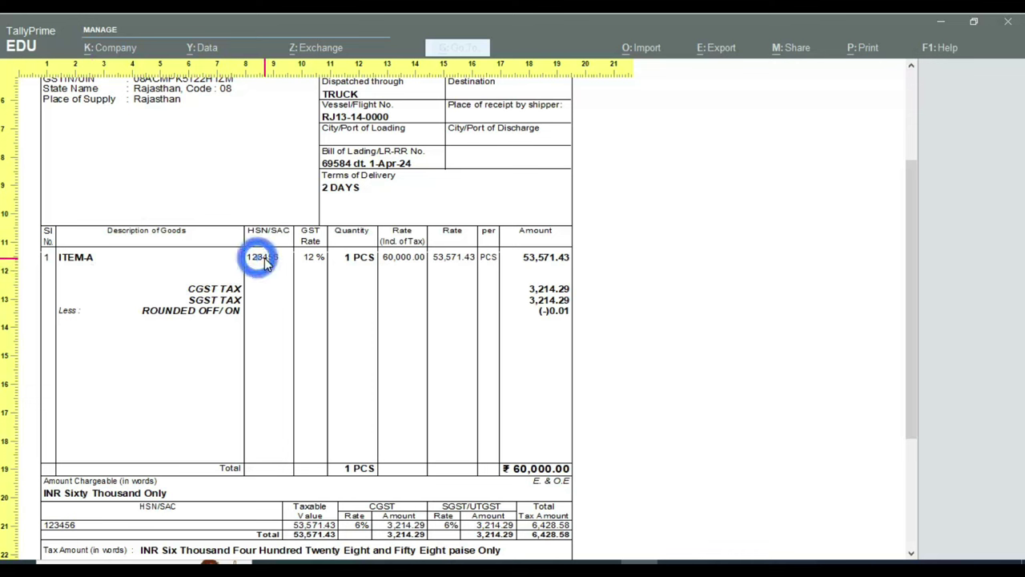
pyautogui.click(310, 266)
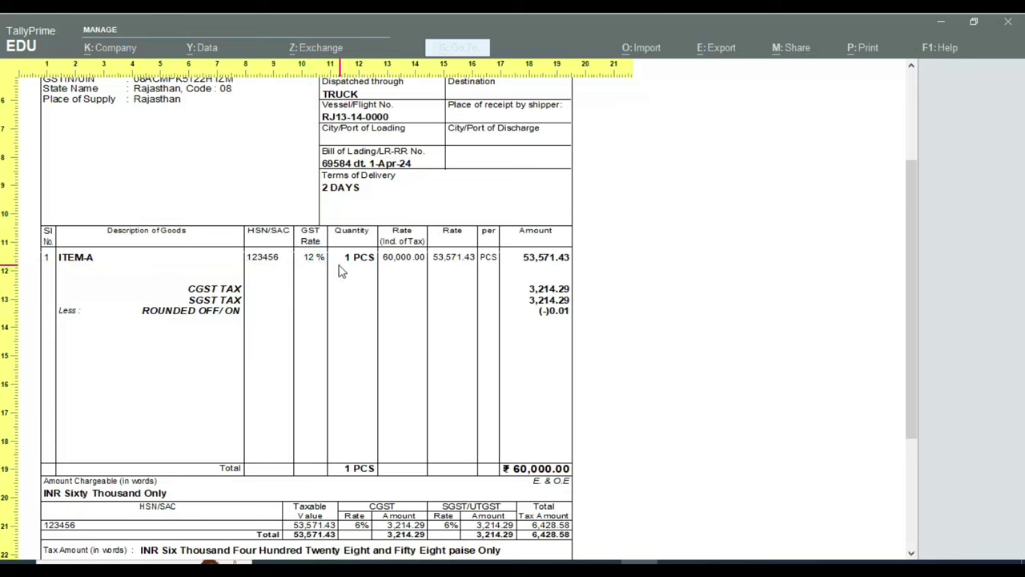
pyautogui.click(340, 265)
pyautogui.click(405, 262)
pyautogui.scroll(-4, 550, 264)
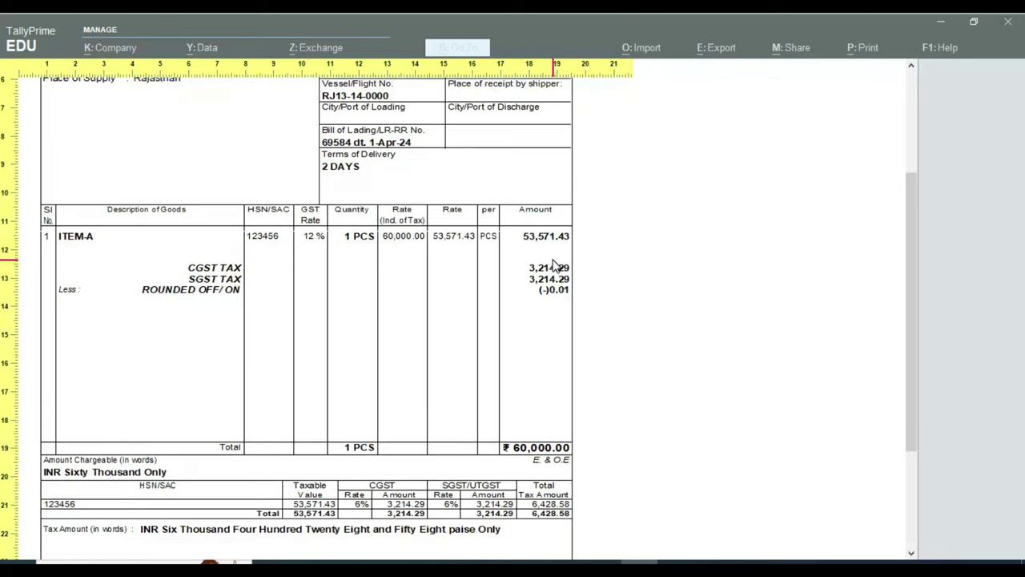
pyautogui.scroll(-6, 528, 342)
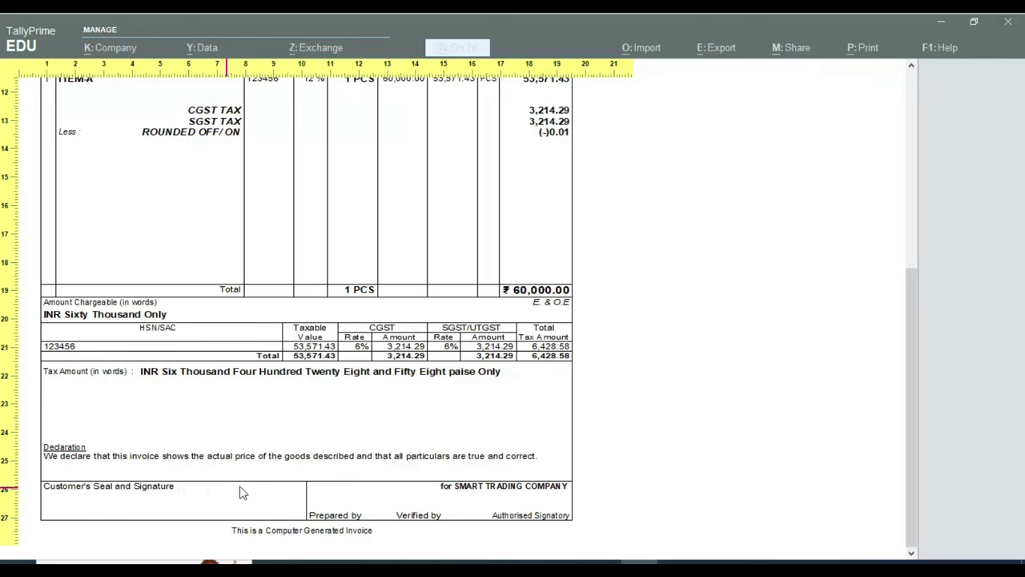
pyautogui.scroll(1, 300, 313)
pyautogui.scroll(5, 300, 313)
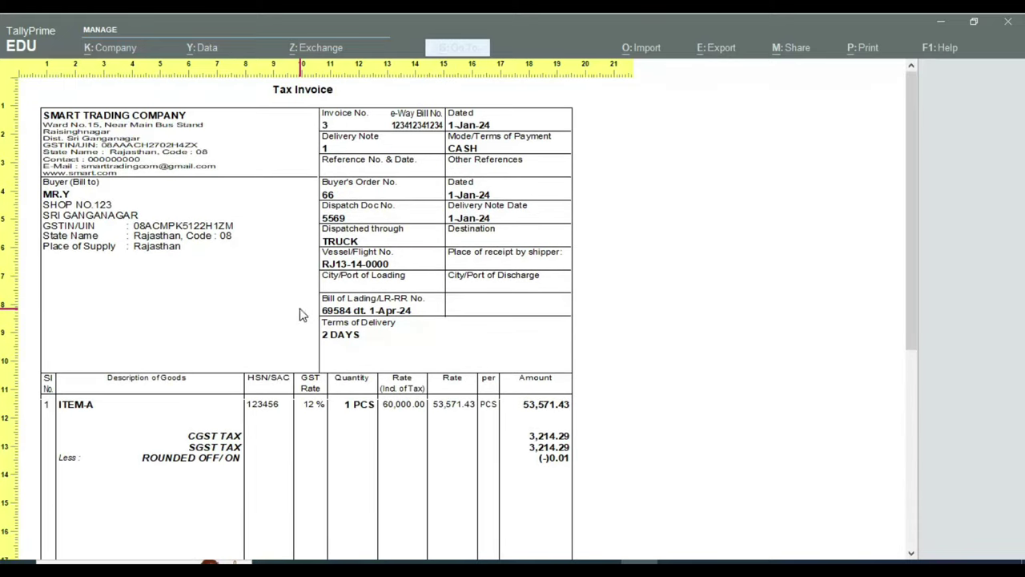
# Step: Zoom the preview out to the full page, then close the preview and print options
pyautogui.click(302, 314)
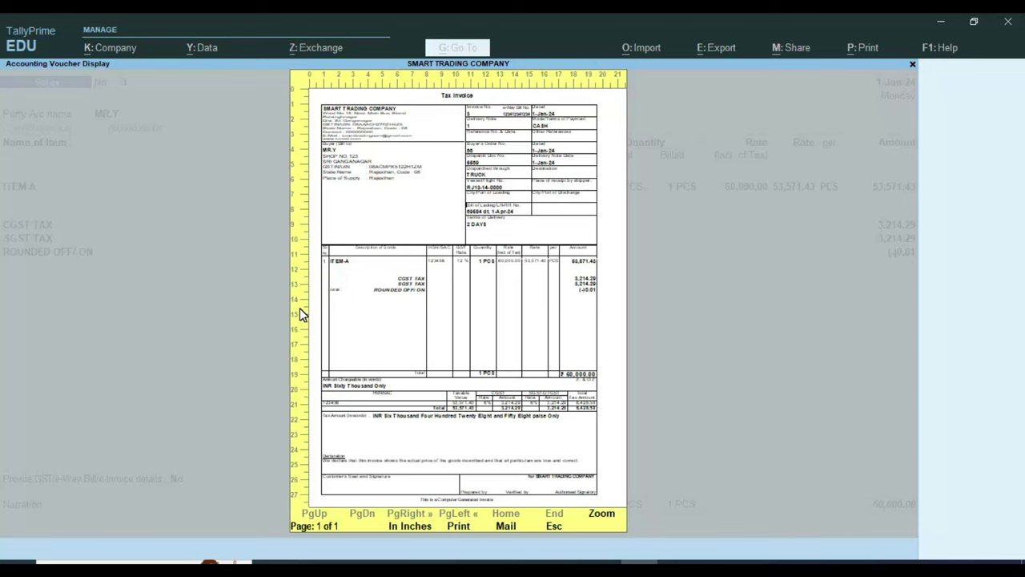
pyautogui.press('Escape')
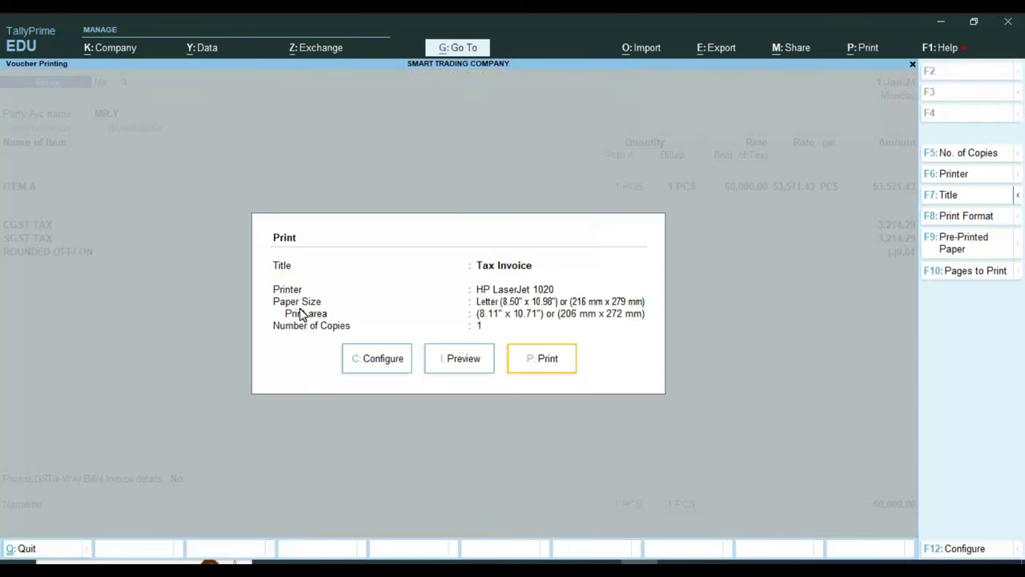
pyautogui.press('Escape')
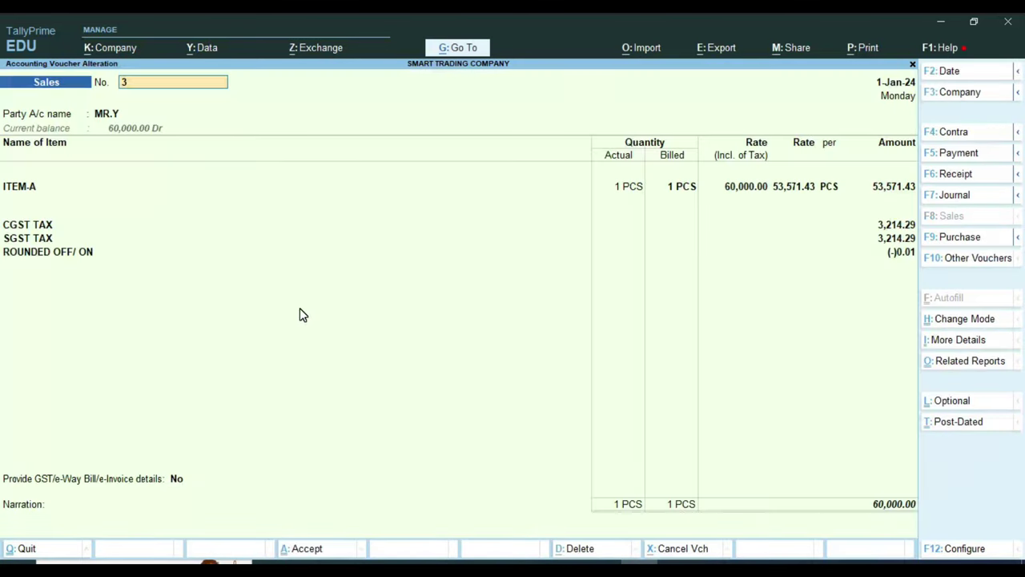